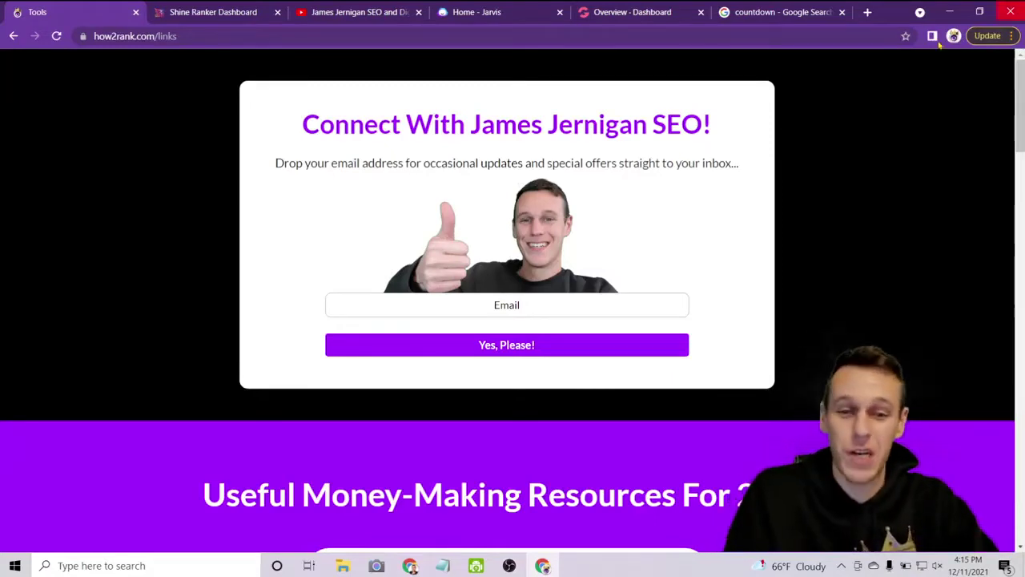
Look through the money-making resource links on the how2rank.com links page.
{"action": "left_click", "coordinate": [100, 36]}
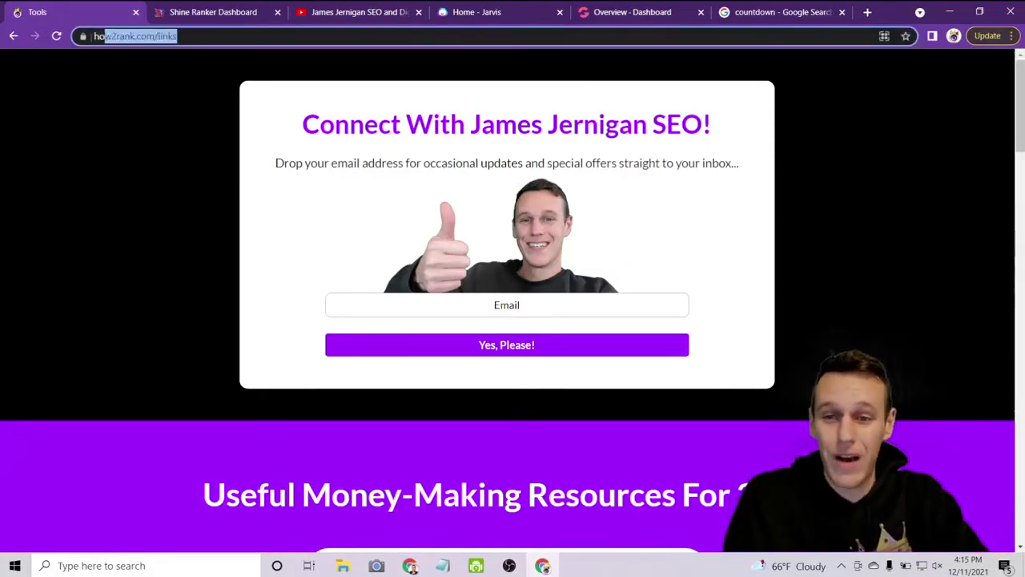
{"action": "left_click", "coordinate": [126, 112]}
{"action": "scroll", "coordinate": [806, 165], "scroll_direction": "down", "scroll_amount": 7}
{"action": "scroll", "coordinate": [865, 160], "scroll_direction": "up", "scroll_amount": 3}
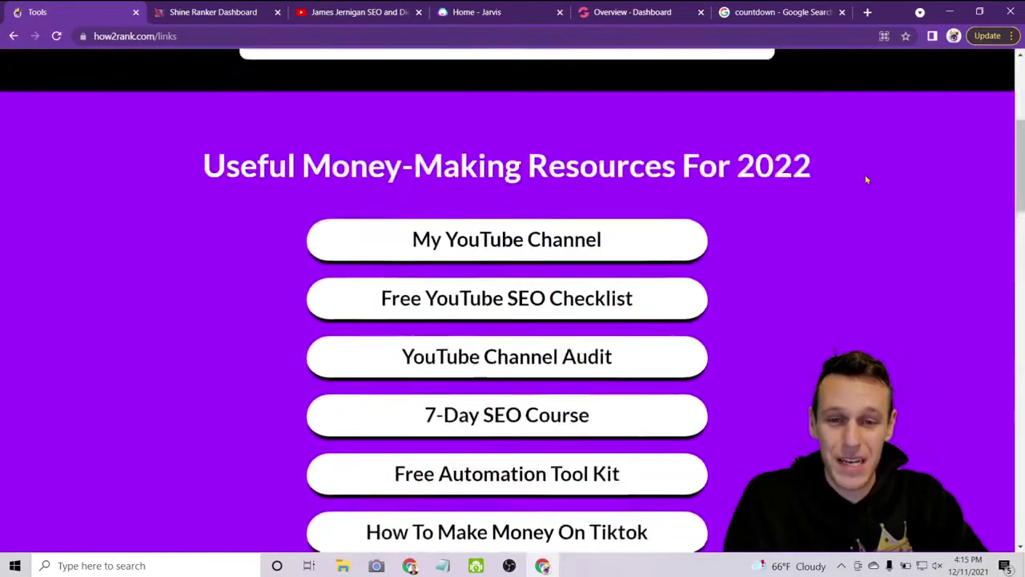
{"action": "scroll", "coordinate": [865, 178], "scroll_direction": "down", "scroll_amount": 1}
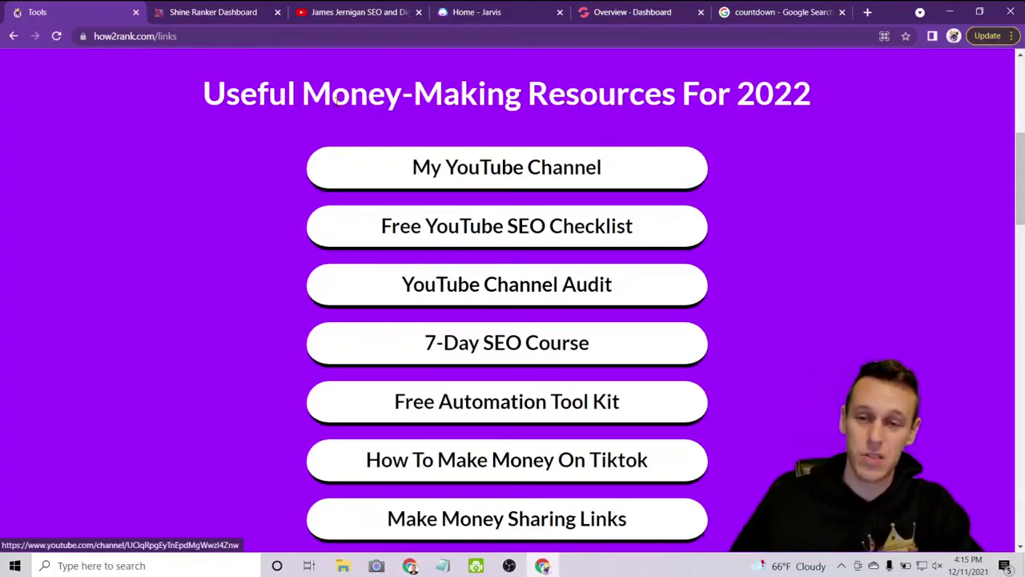
Switch to Shine Ranker's Keywords Research and open the form for entering keyword topics.
{"action": "left_click", "coordinate": [231, 22]}
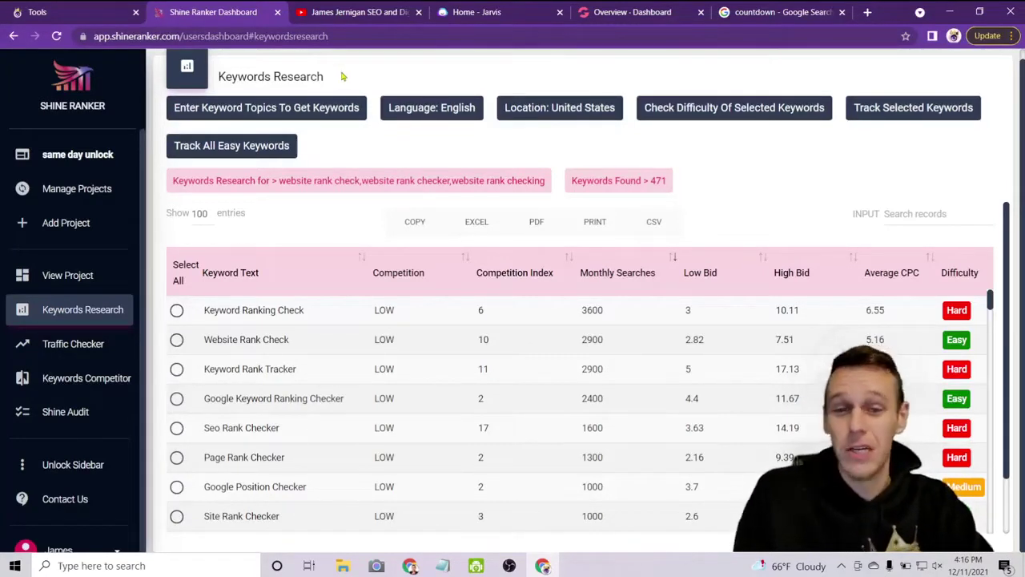
{"action": "left_click", "coordinate": [90, 309]}
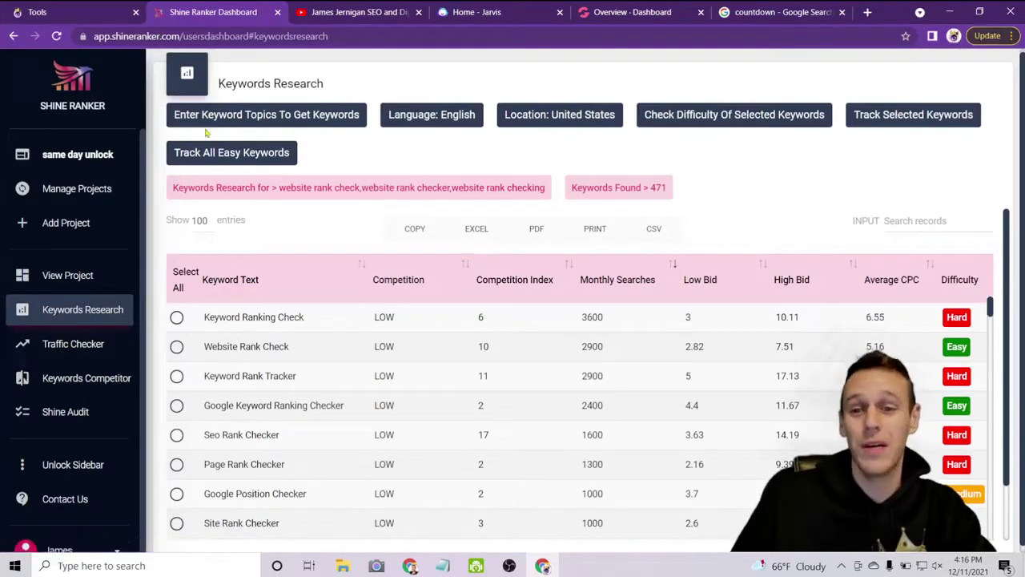
{"action": "left_click", "coordinate": [244, 115]}
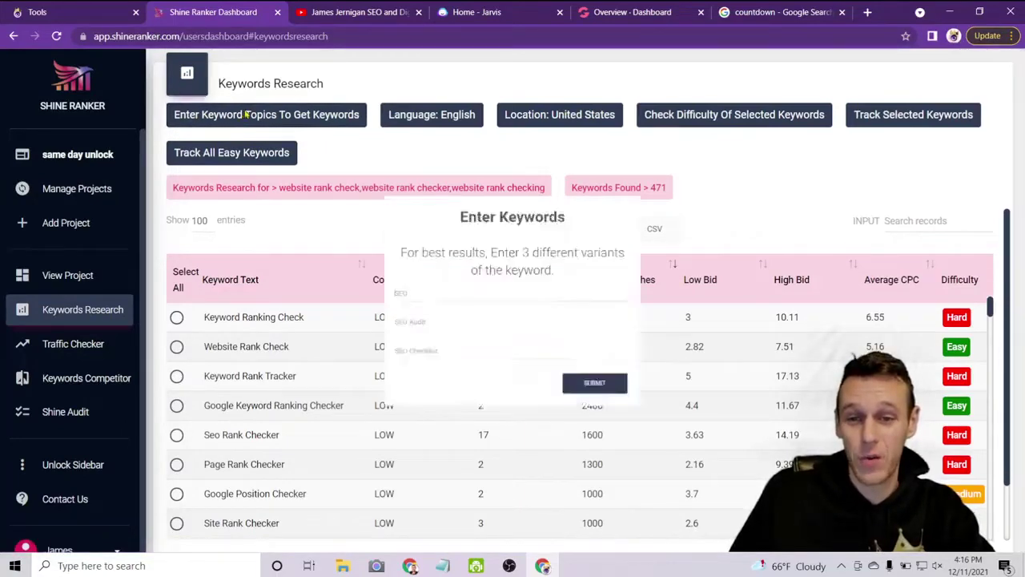
{"action": "left_click", "coordinate": [351, 12]}
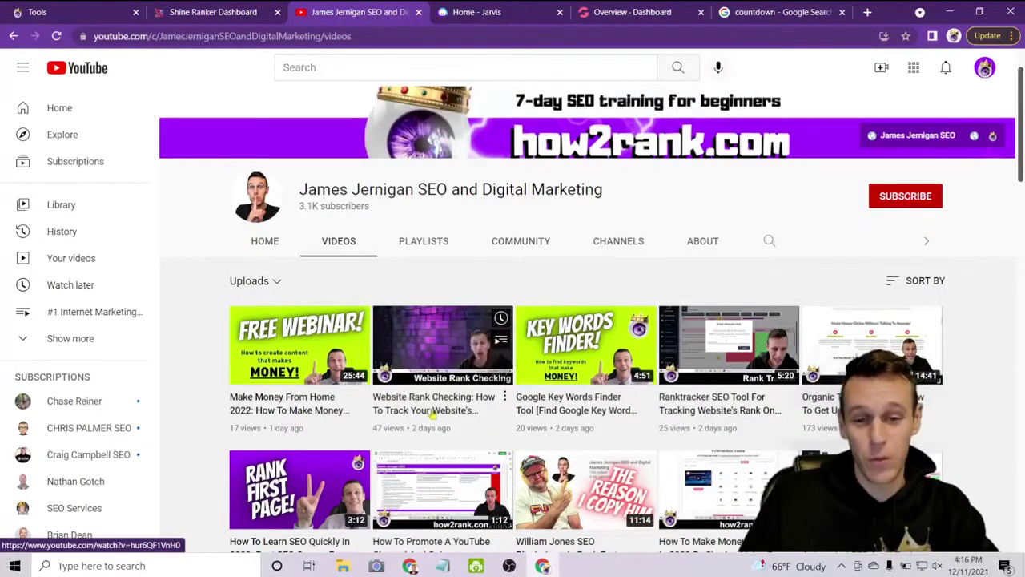
{"action": "left_click", "coordinate": [184, 7]}
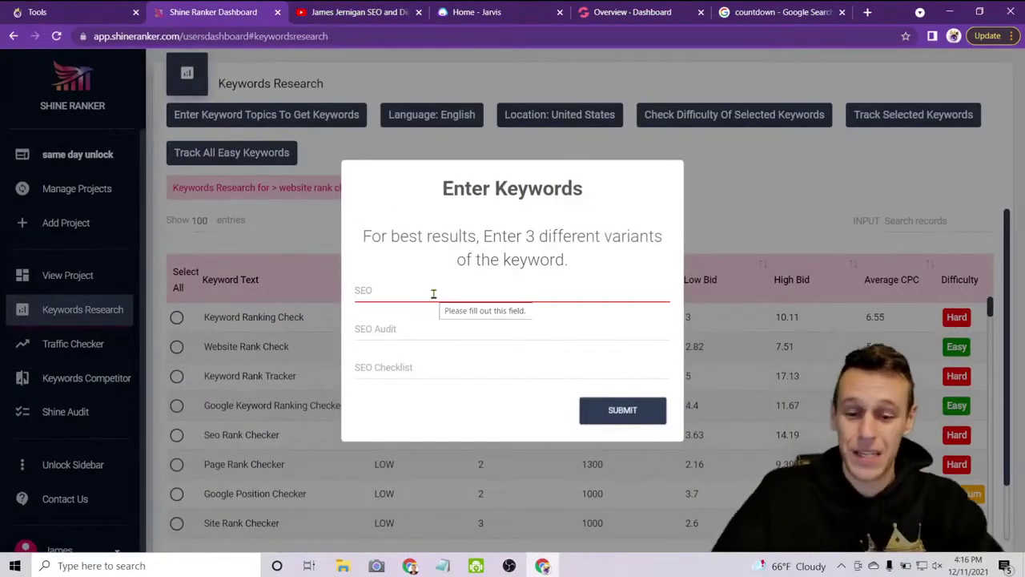
Run keyword research for the variants "website rank checking", "website rank checker" and "website rank check".
{"action": "type", "text": "webs"}
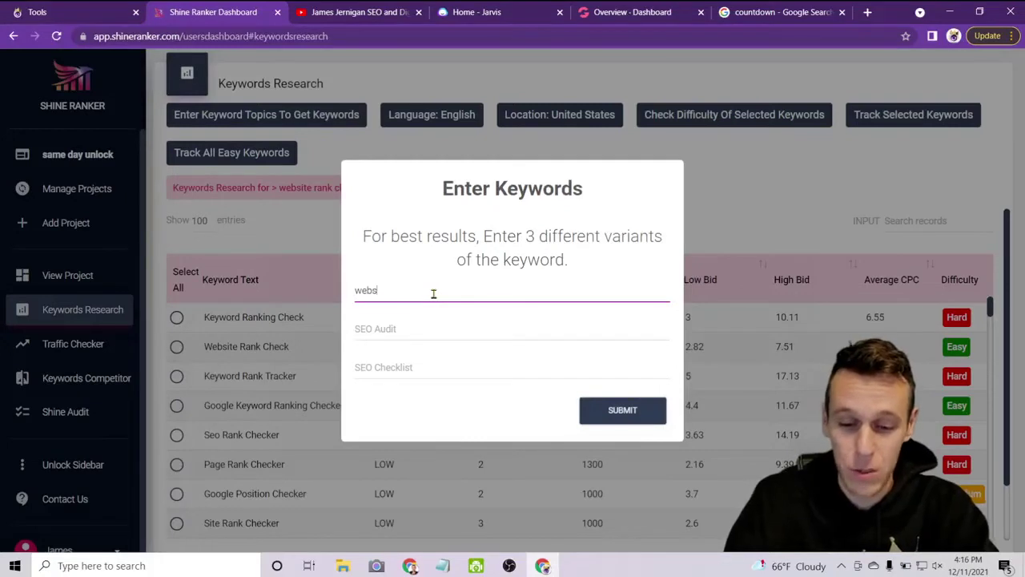
{"action": "type", "text": "ite rank checking"}
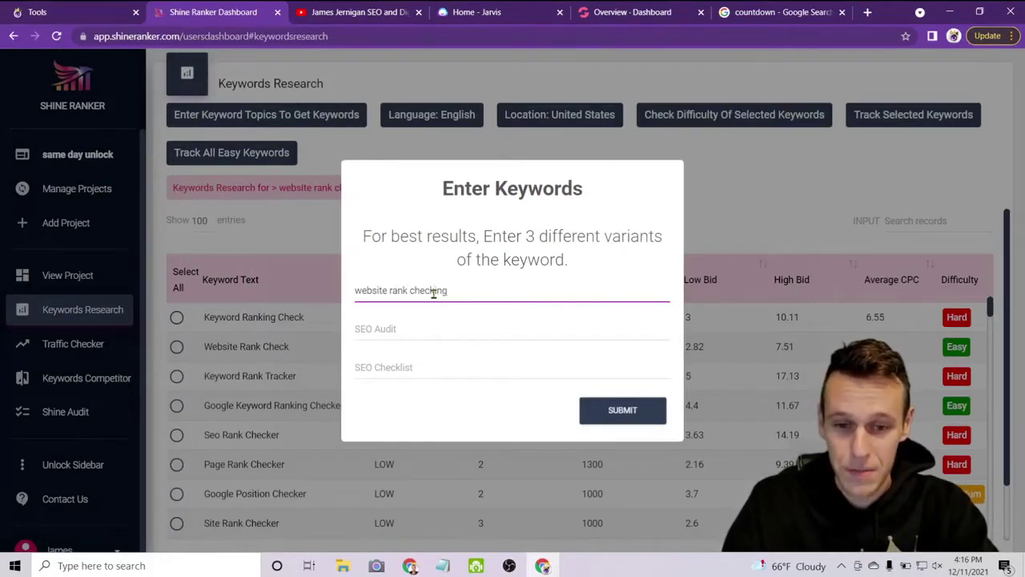
{"action": "key", "text": "Tab"}
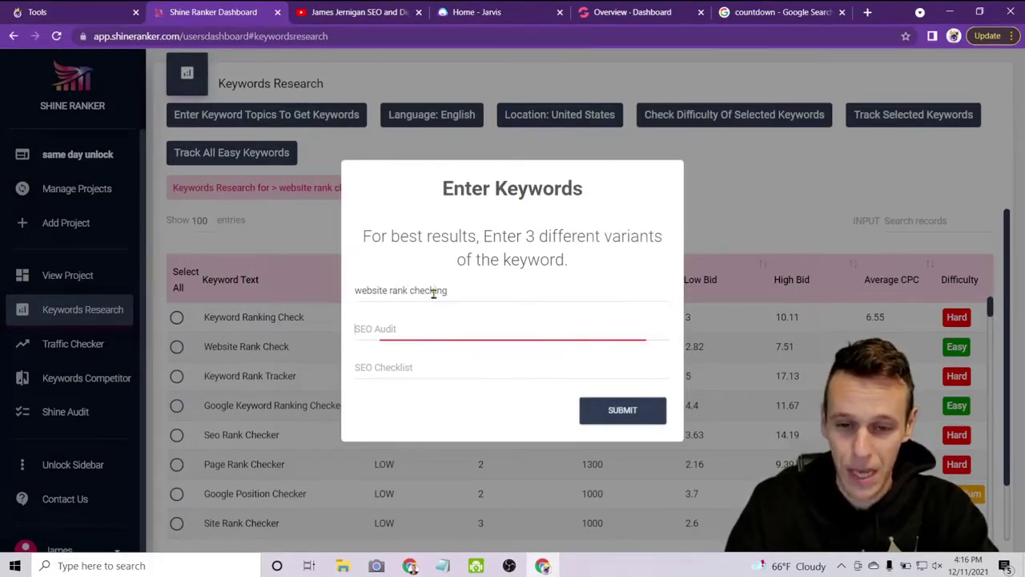
{"action": "type", "text": "website rank"}
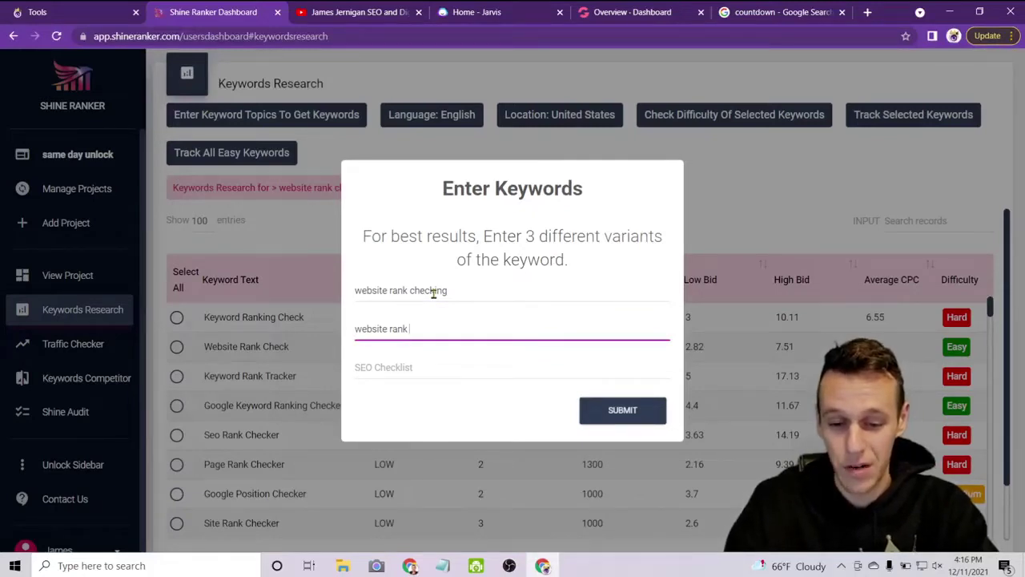
{"action": "type", "text": "r"}
{"action": "key", "text": "Tab"}
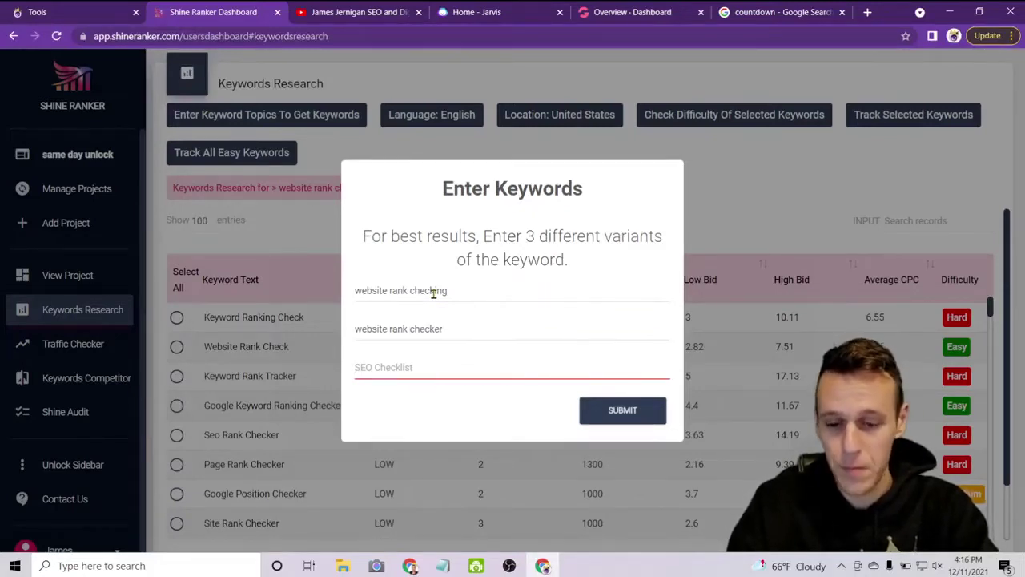
{"action": "type", "text": "website rank check"}
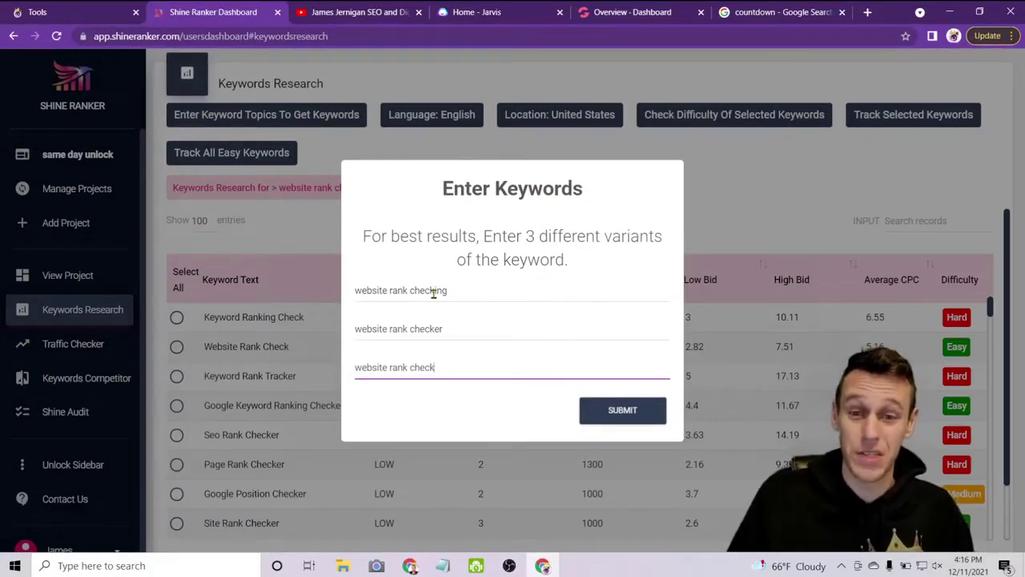
{"action": "left_click", "coordinate": [652, 411]}
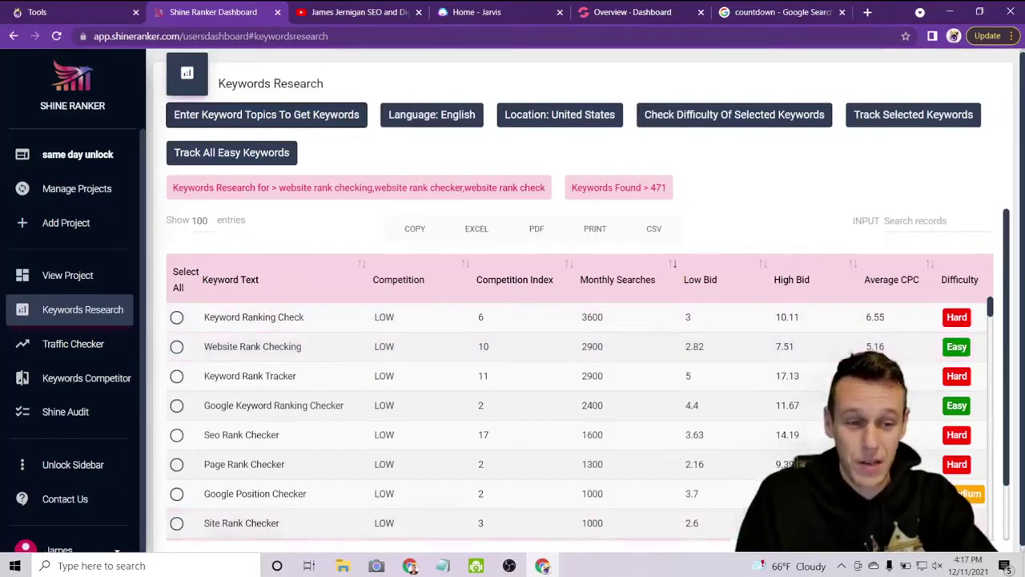
Check the difficulty of all the found keywords and move the Monthly Searches column ahead of Competition Index.
{"action": "left_click", "coordinate": [180, 282]}
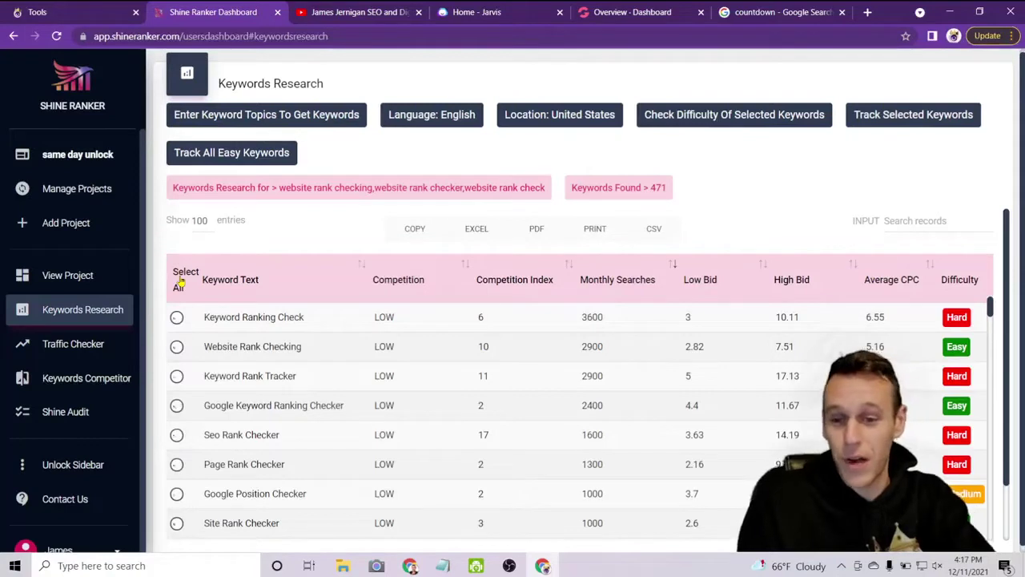
{"action": "left_click", "coordinate": [689, 118]}
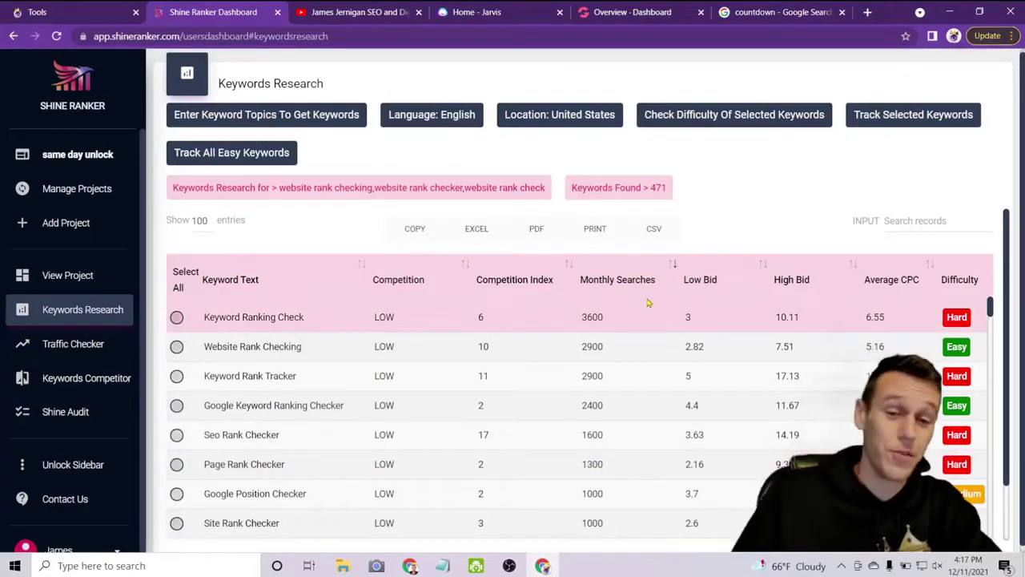
{"action": "left_click_drag", "start_coordinate": [652, 277], "coordinate": [514, 290]}
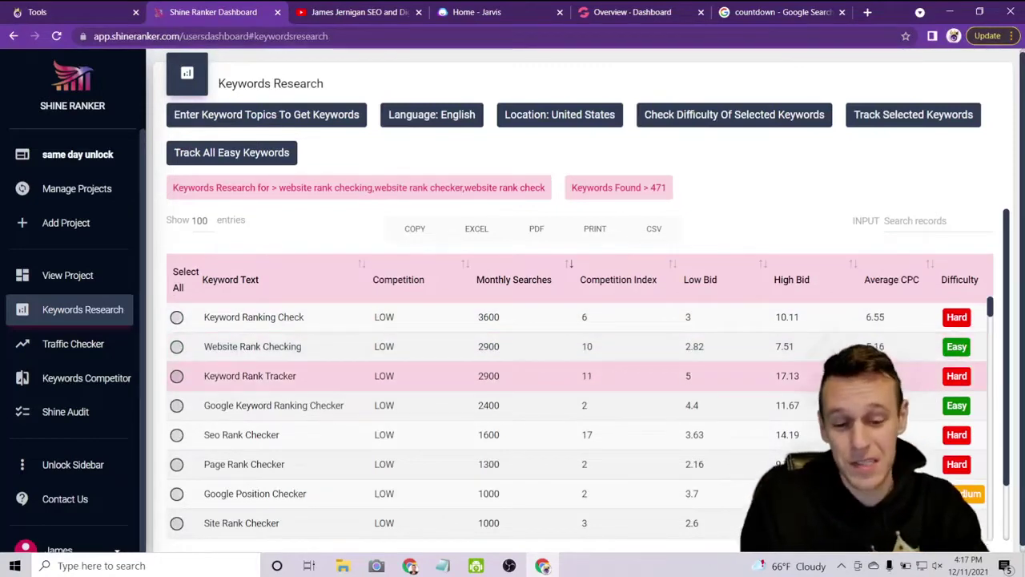
{"action": "scroll", "coordinate": [580, 417], "scroll_direction": "right", "scroll_amount": 3}
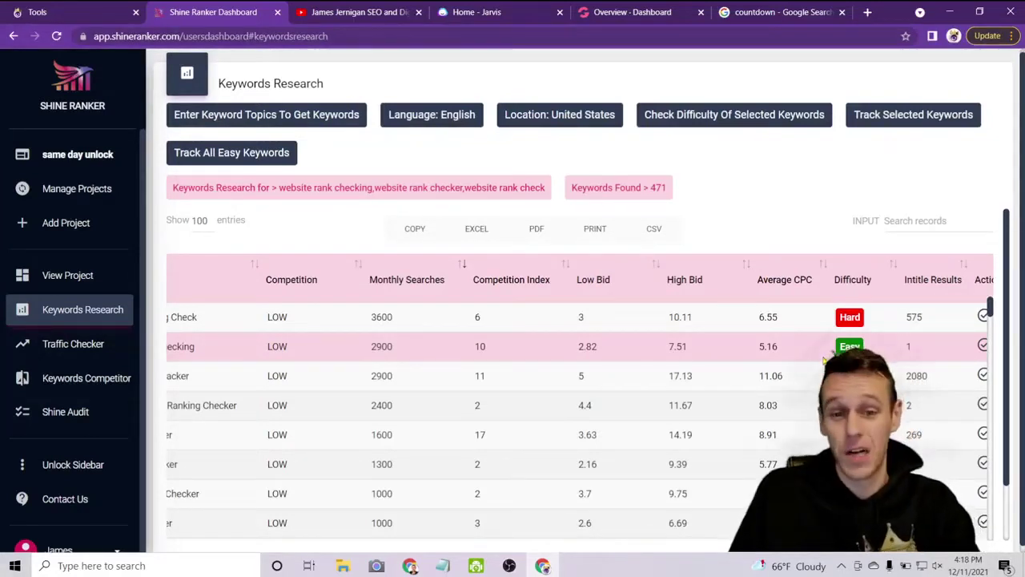
{"action": "scroll", "coordinate": [825, 361], "scroll_direction": "left", "scroll_amount": 3}
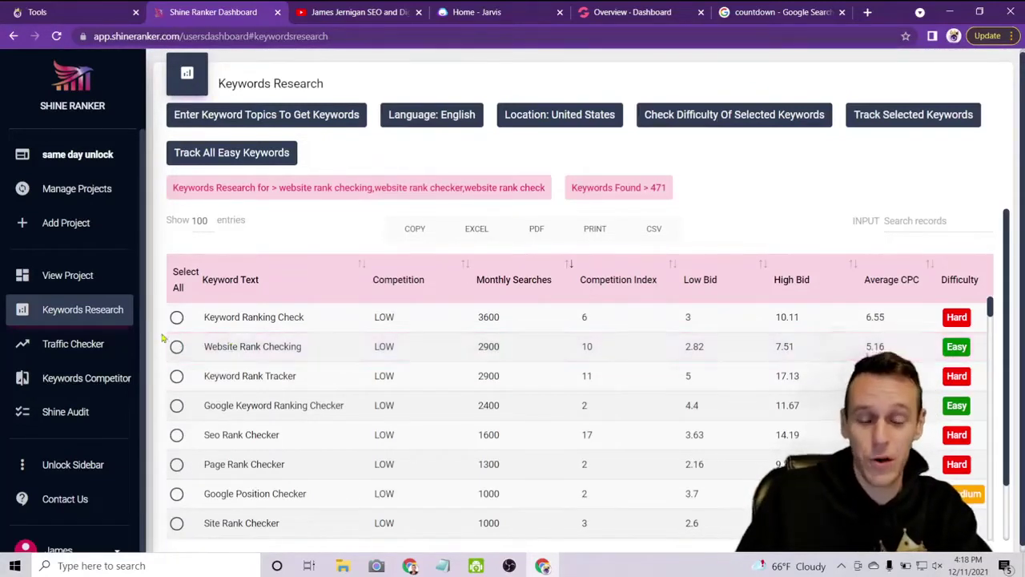
Switch to Jarvis and create a new document from scratch with the Long-form assistant template.
{"action": "left_click", "coordinate": [304, 11]}
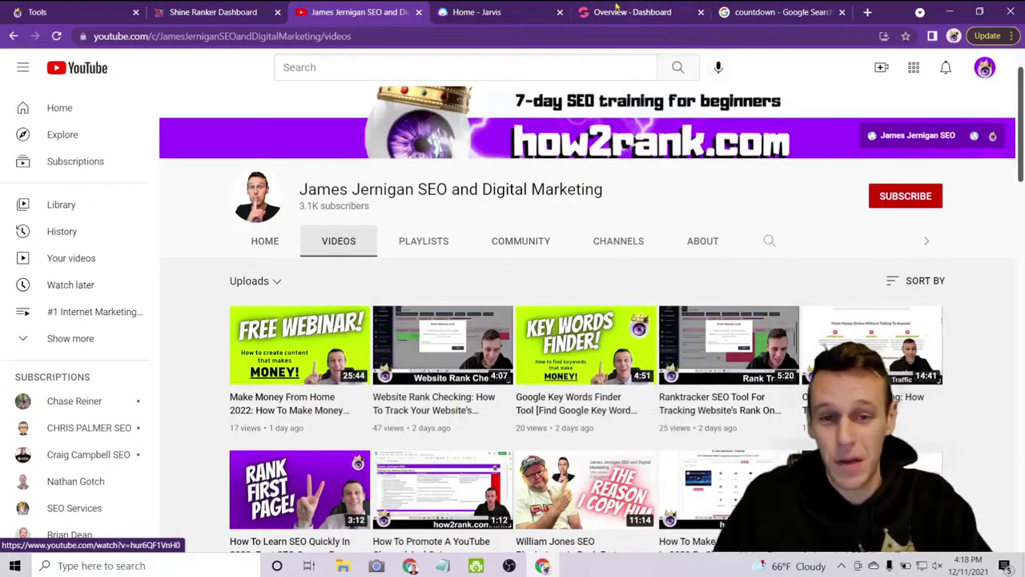
{"action": "left_click", "coordinate": [493, 13]}
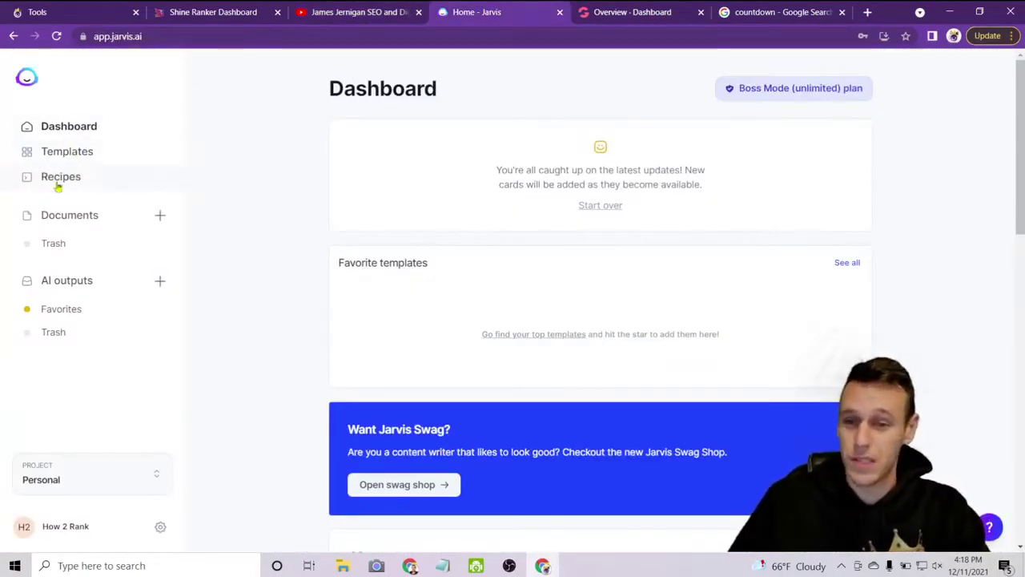
{"action": "left_click", "coordinate": [107, 160]}
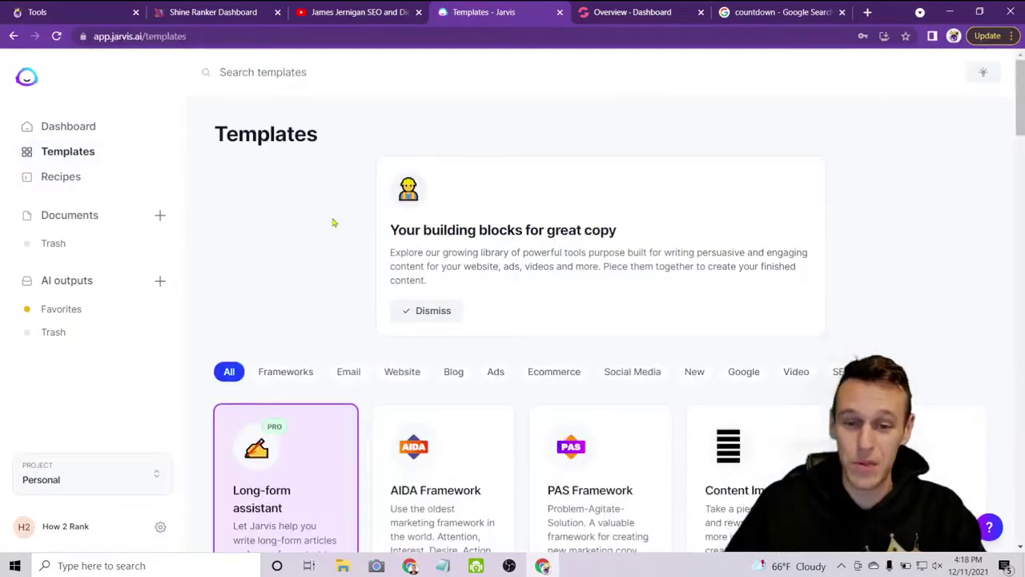
{"action": "scroll", "coordinate": [318, 308], "scroll_direction": "down", "scroll_amount": 1}
{"action": "left_click", "coordinate": [273, 375]}
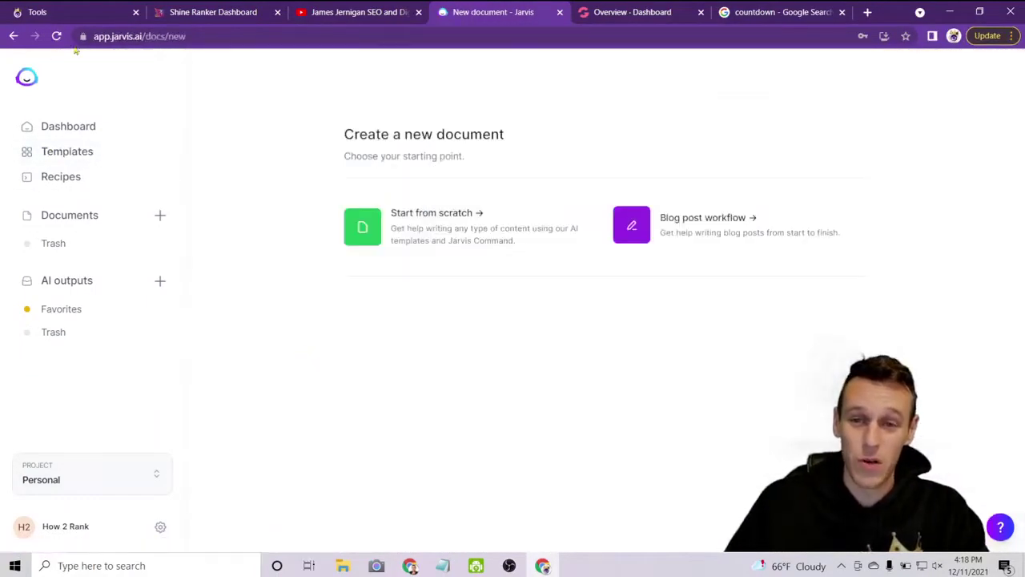
{"action": "left_click", "coordinate": [407, 250]}
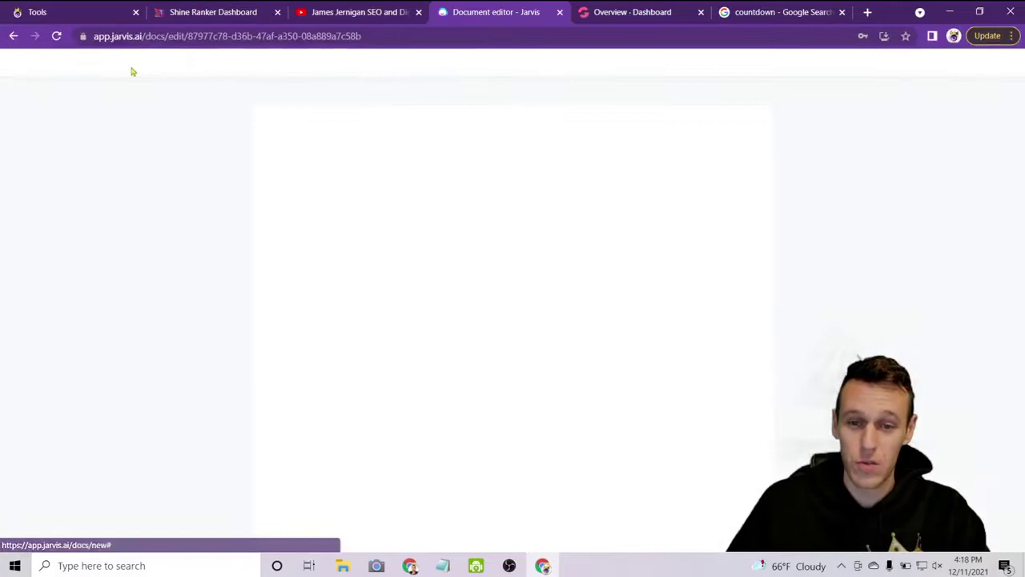
Copy the keyword "Website Rank Checking" from the Shine Ranker results into the Jarvis document's title.
{"action": "left_click", "coordinate": [234, 17]}
{"action": "left_click_drag", "start_coordinate": [303, 347], "coordinate": [206, 347]}
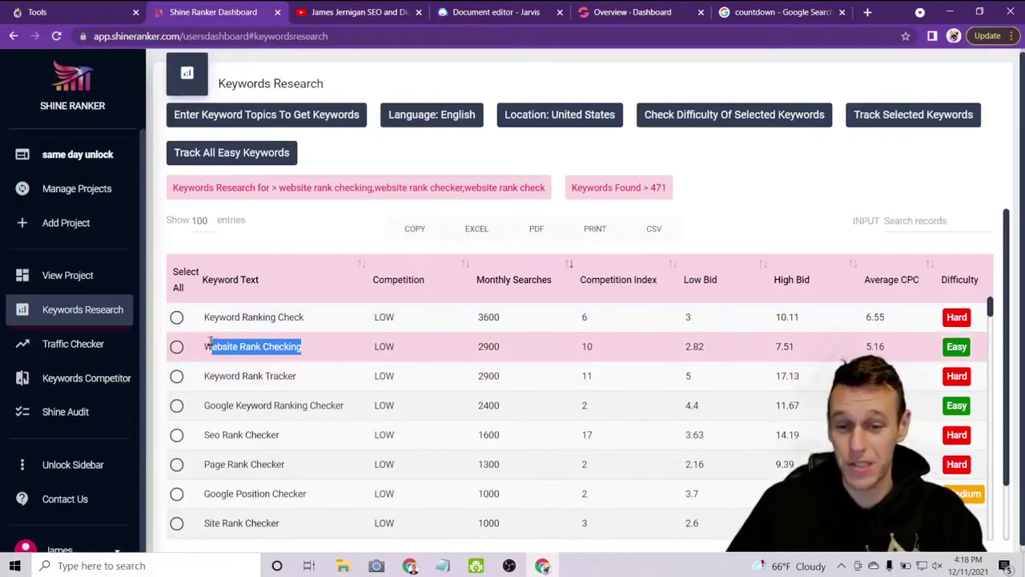
{"action": "right_click", "coordinate": [226, 349]}
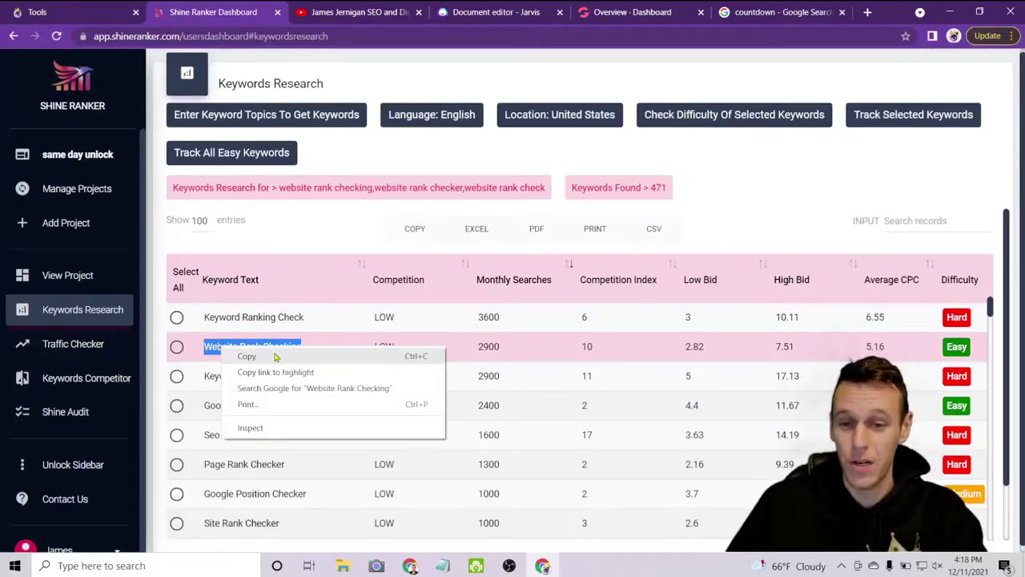
{"action": "left_click", "coordinate": [275, 358]}
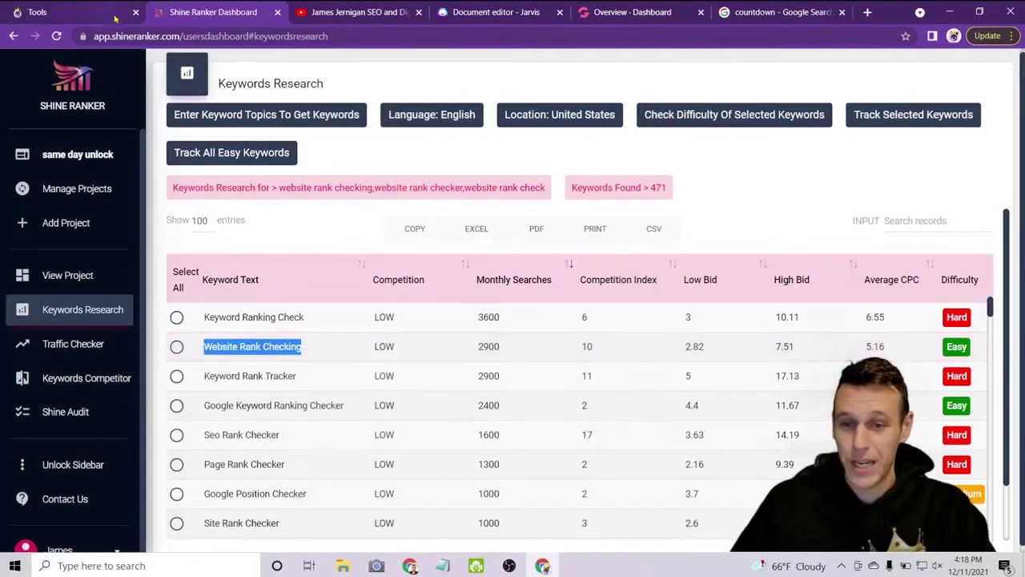
{"action": "left_click", "coordinate": [513, 16]}
{"action": "right_click", "coordinate": [42, 124]}
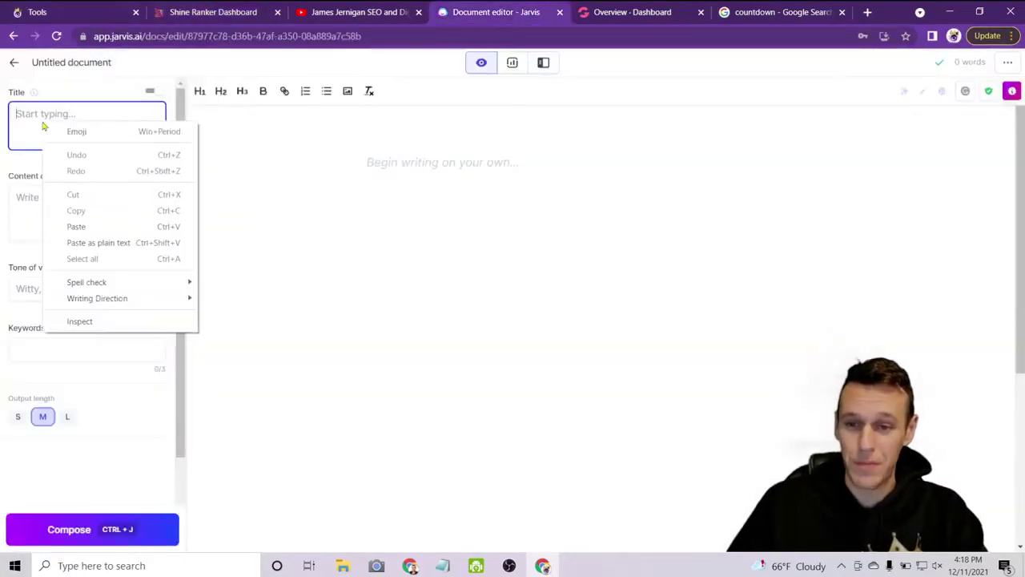
{"action": "left_click", "coordinate": [77, 226]}
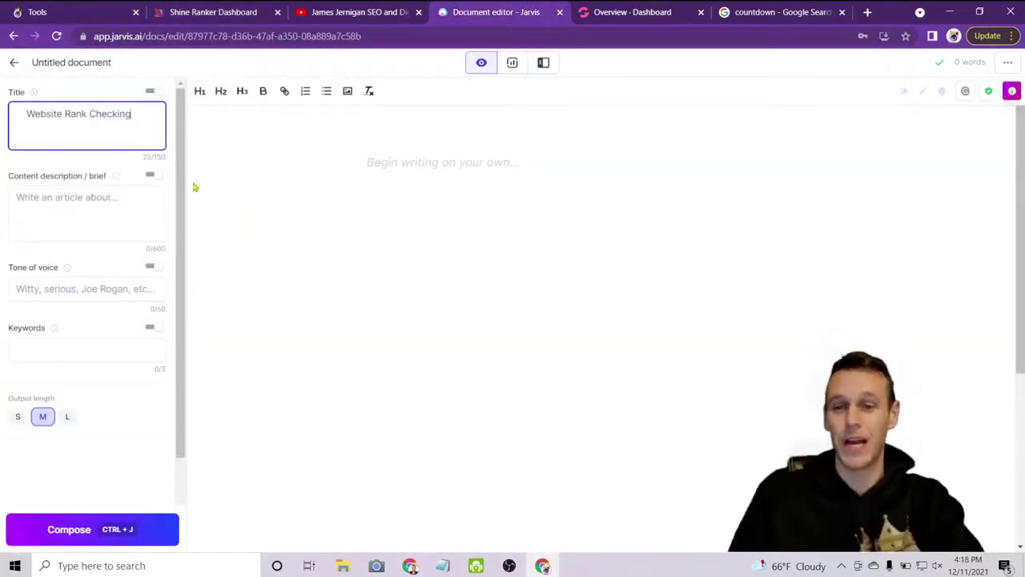
Complete the document title as "Website Rank Checking Tool: How To find keywords in 2022".
{"action": "type", "text": "Website Rank Checking "}
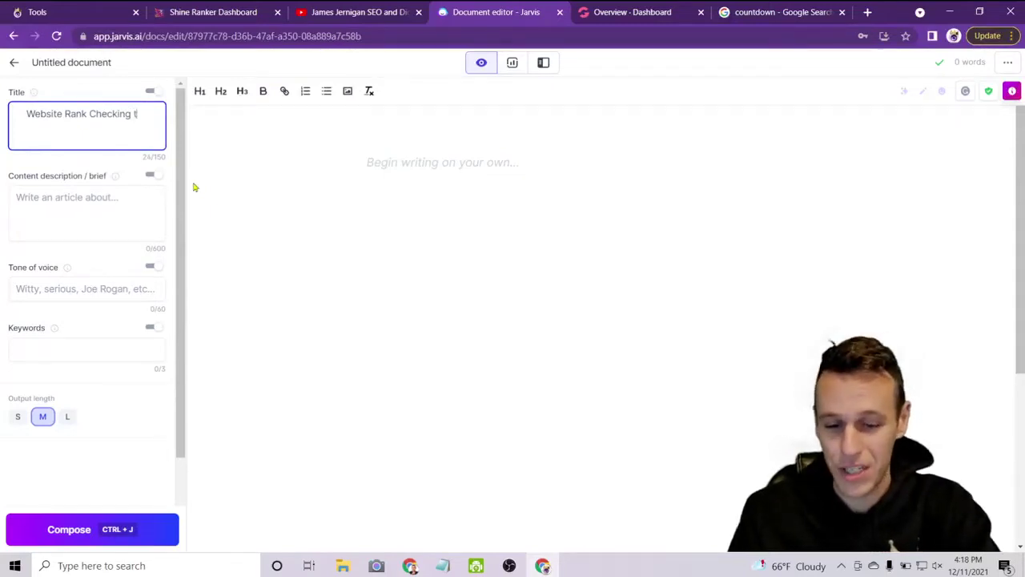
{"action": "type", "text": "Tool"}
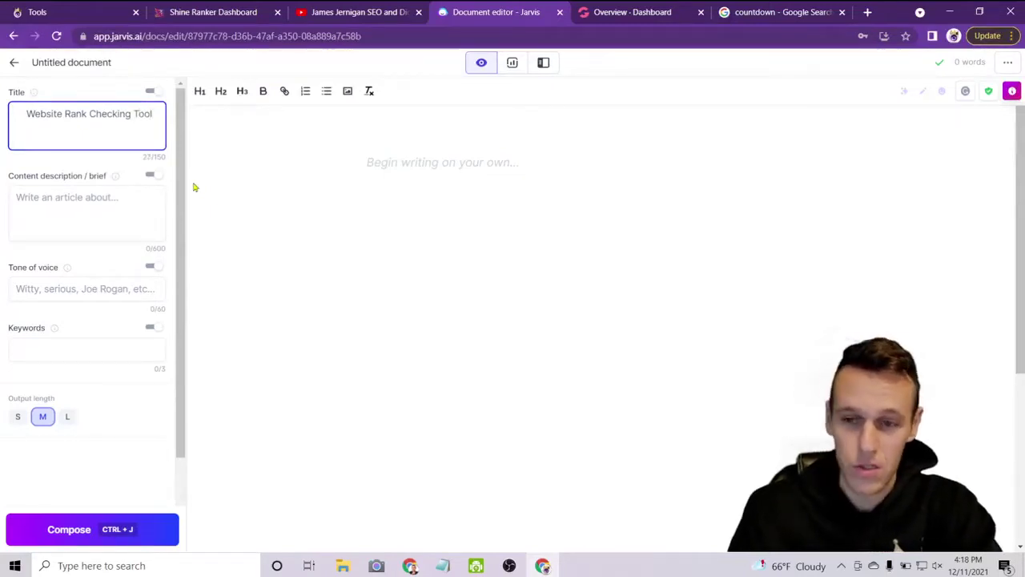
{"action": "type", "text": ": How To f"}
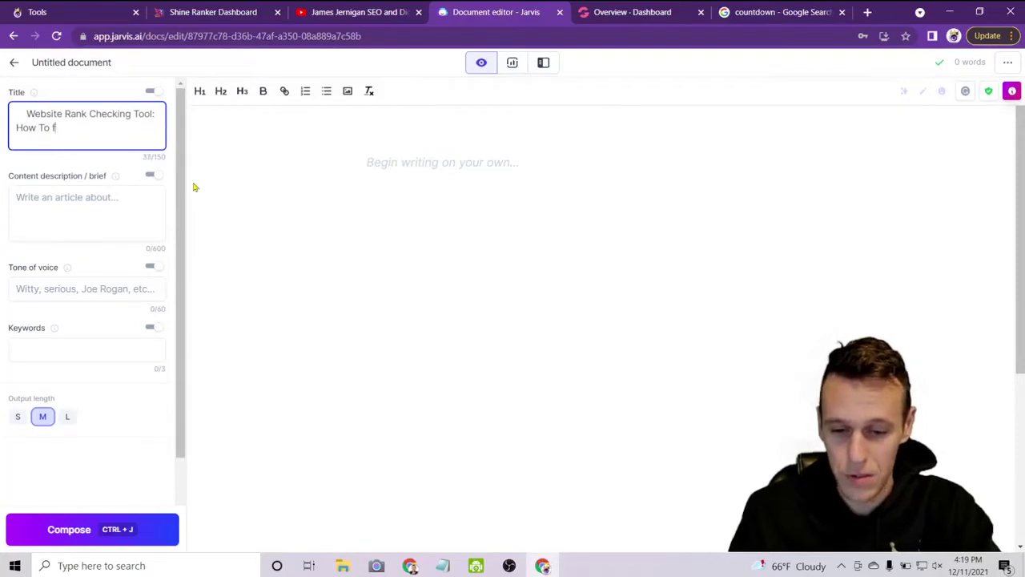
{"action": "type", "text": "ind keywo"}
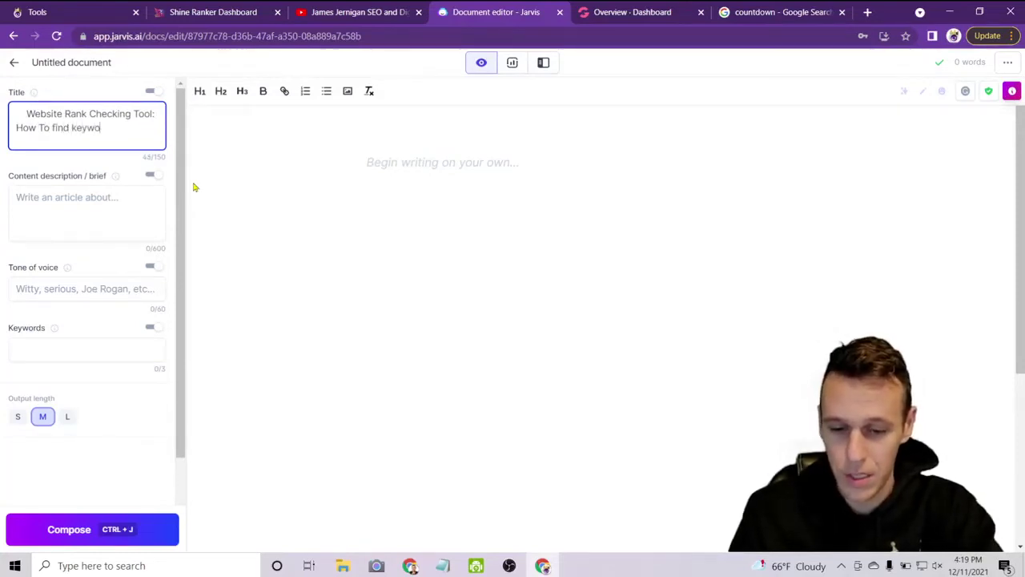
{"action": "type", "text": "rds in 2022"}
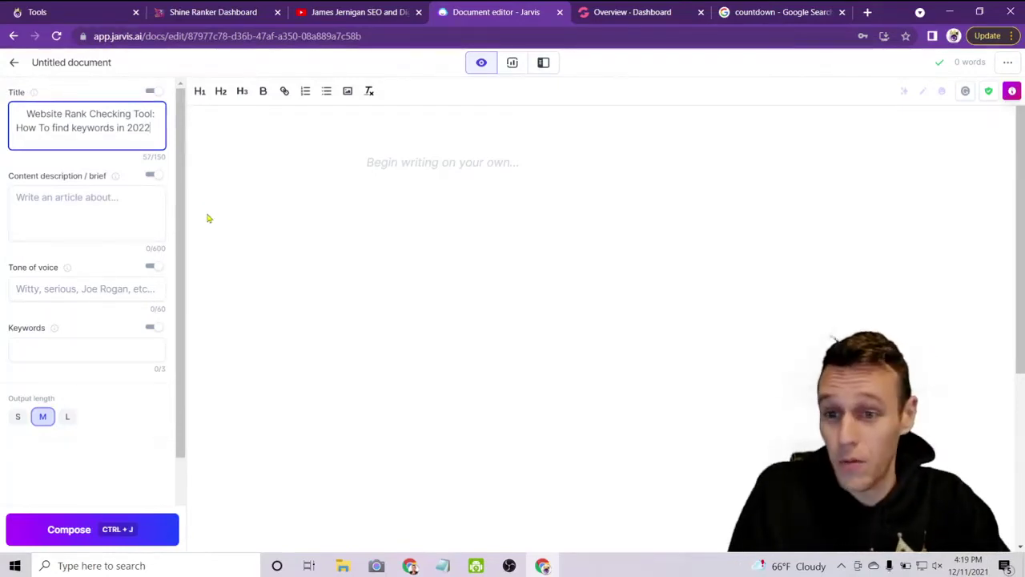
Remove the blank space before "Website Rank Checking Tool" in the document title.
{"action": "left_click", "coordinate": [34, 199]}
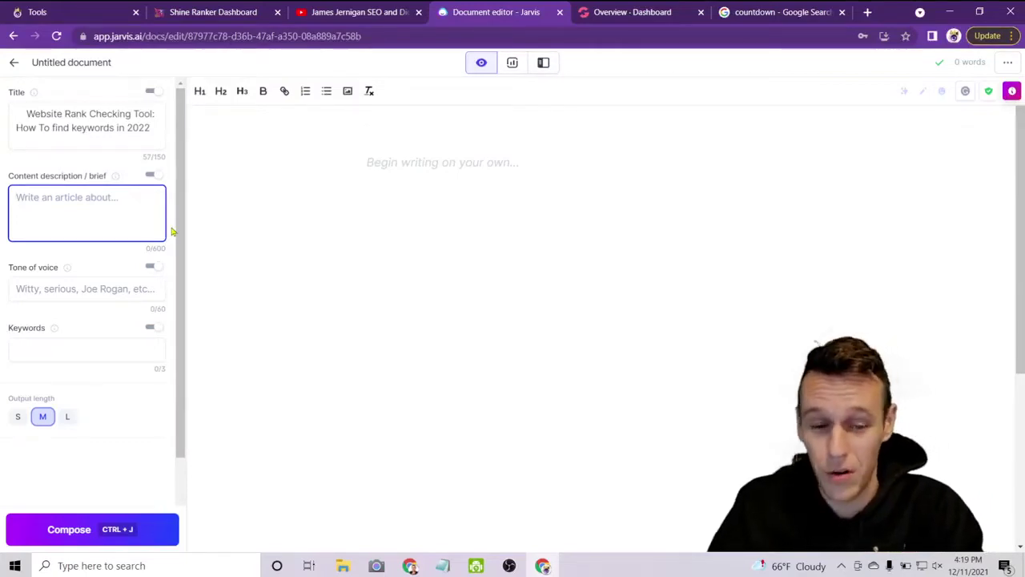
{"action": "left_click", "coordinate": [26, 114]}
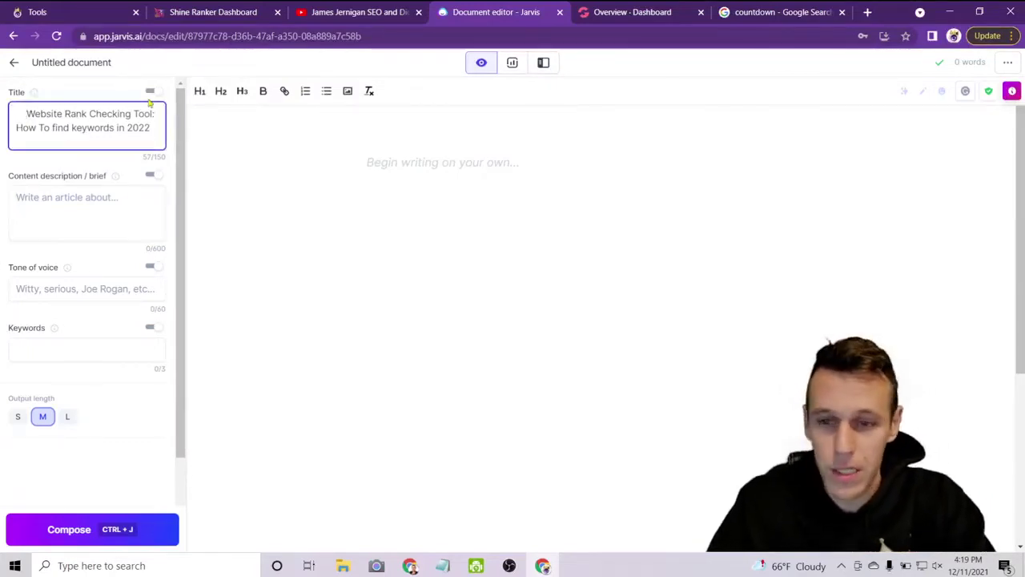
{"action": "key", "text": "BackSpace"}
Start the content description with "This tool will check and track the rank of your website automatically. Just input your URL and it will do the rest.".
{"action": "left_click", "coordinate": [76, 199]}
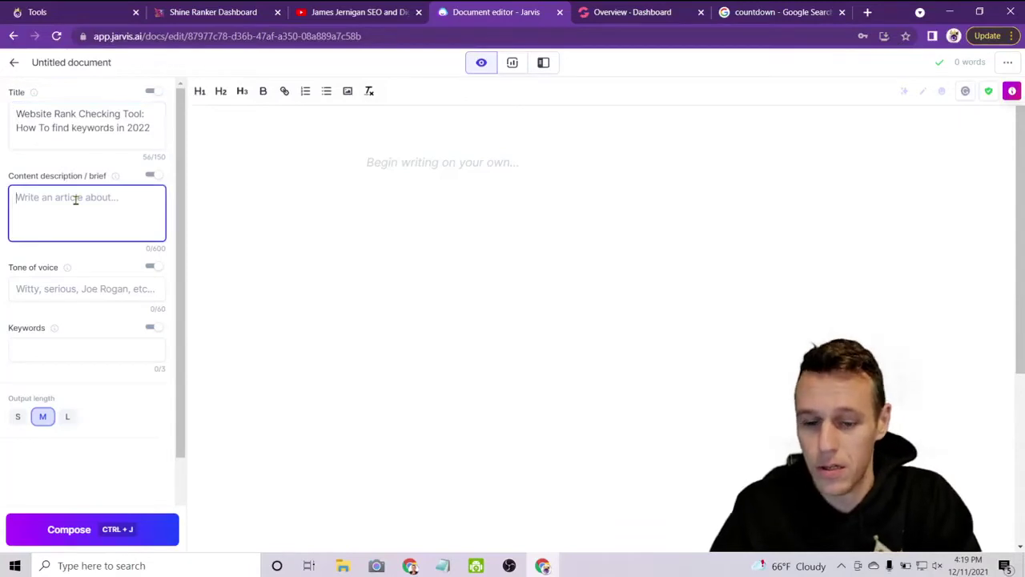
{"action": "type", "text": "This to"}
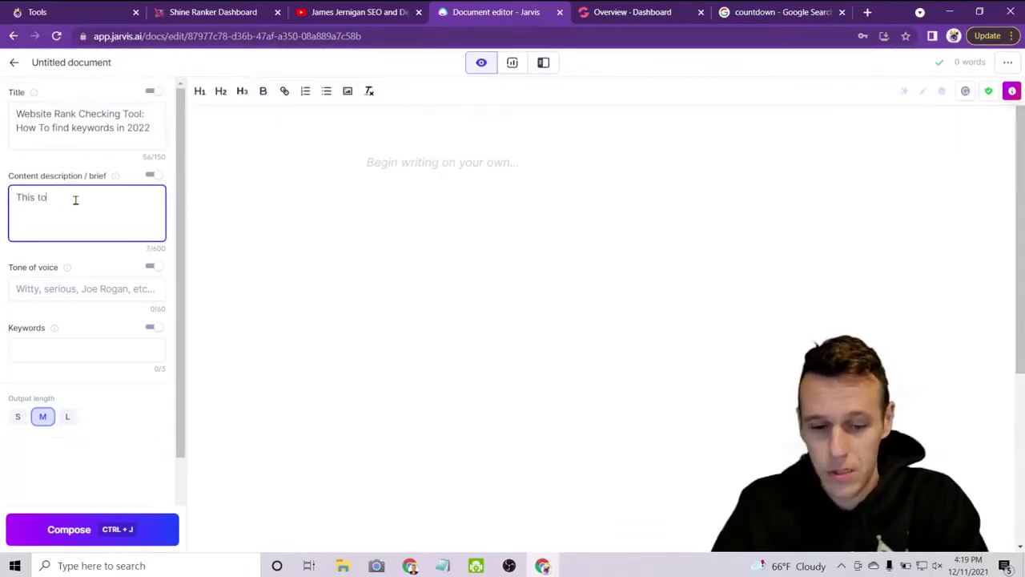
{"action": "type", "text": "ol "}
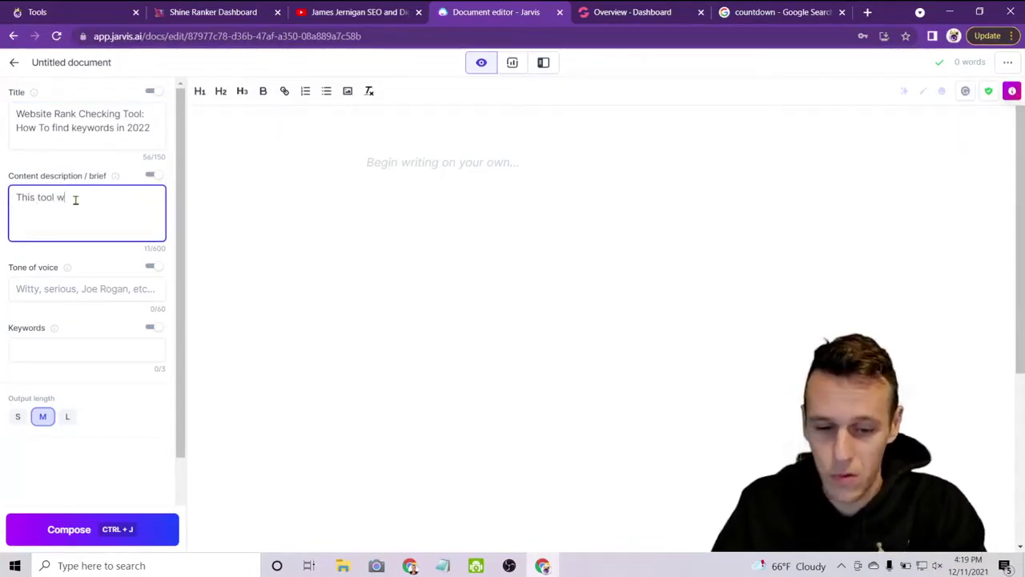
{"action": "type", "text": "will "}
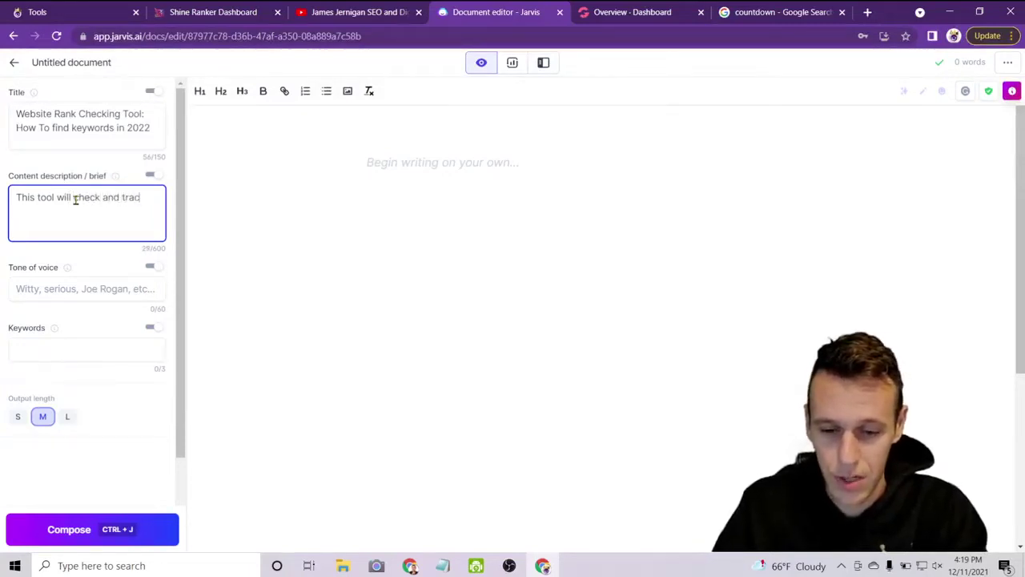
{"action": "type", "text": "check and track the rank of"}
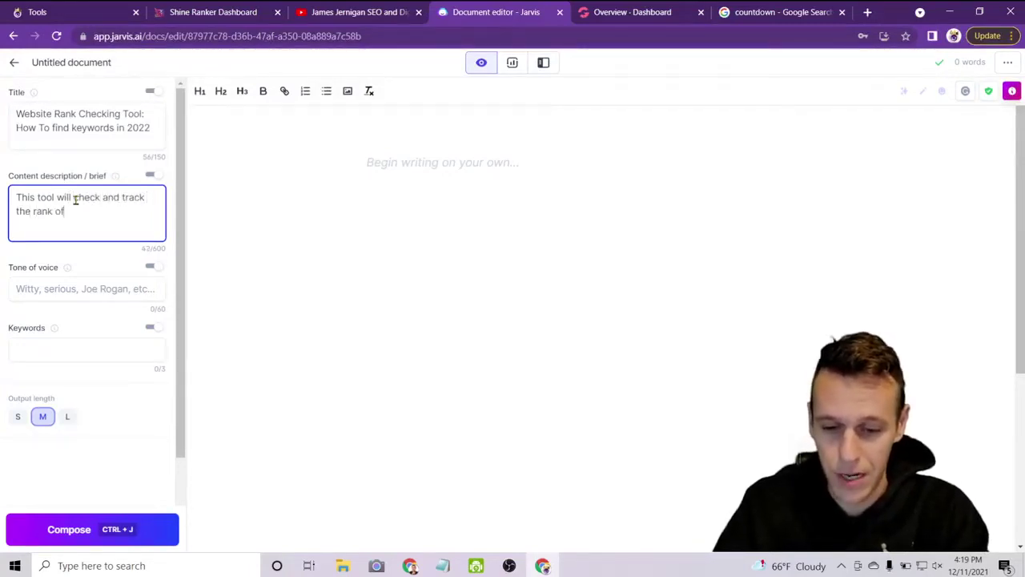
{"action": "type", "text": " your website "}
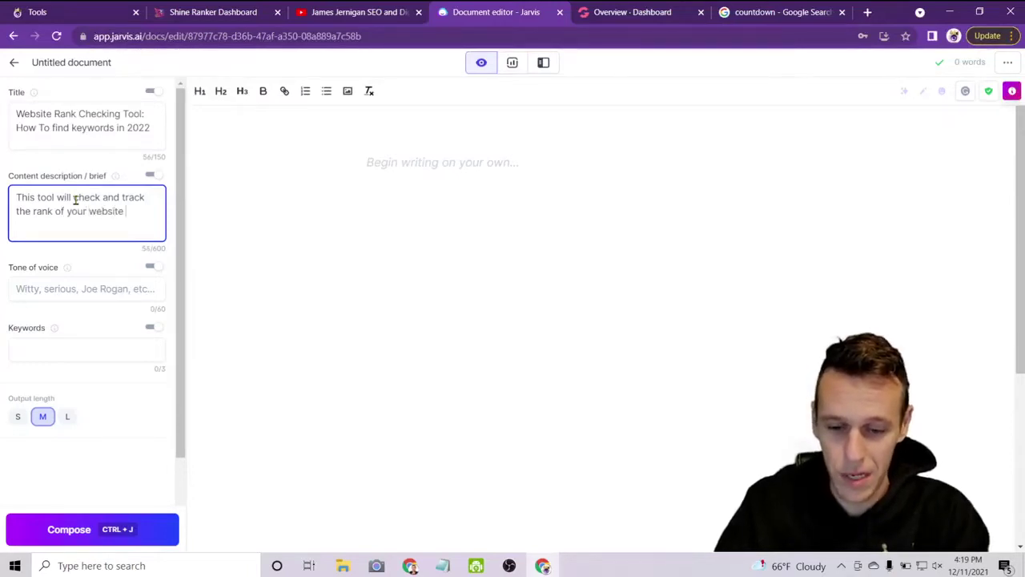
{"action": "type", "text": "automatica"}
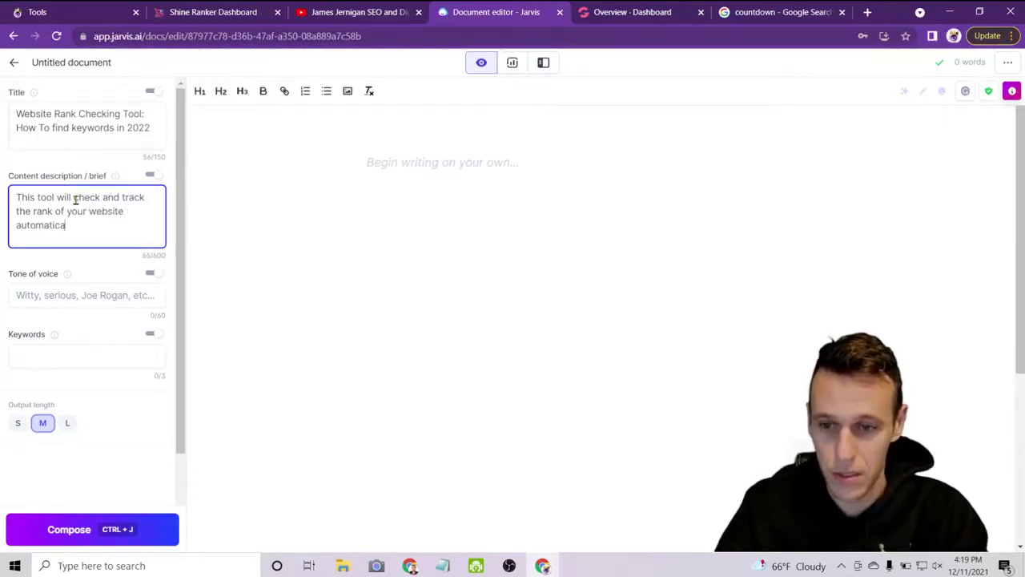
{"action": "type", "text": "lly.  Just "}
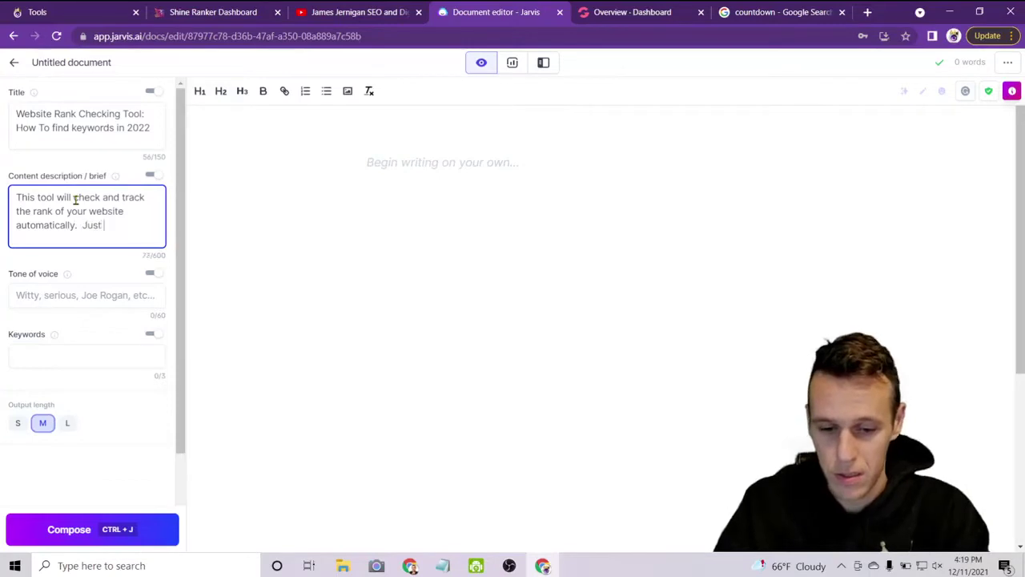
{"action": "type", "text": "input your U"}
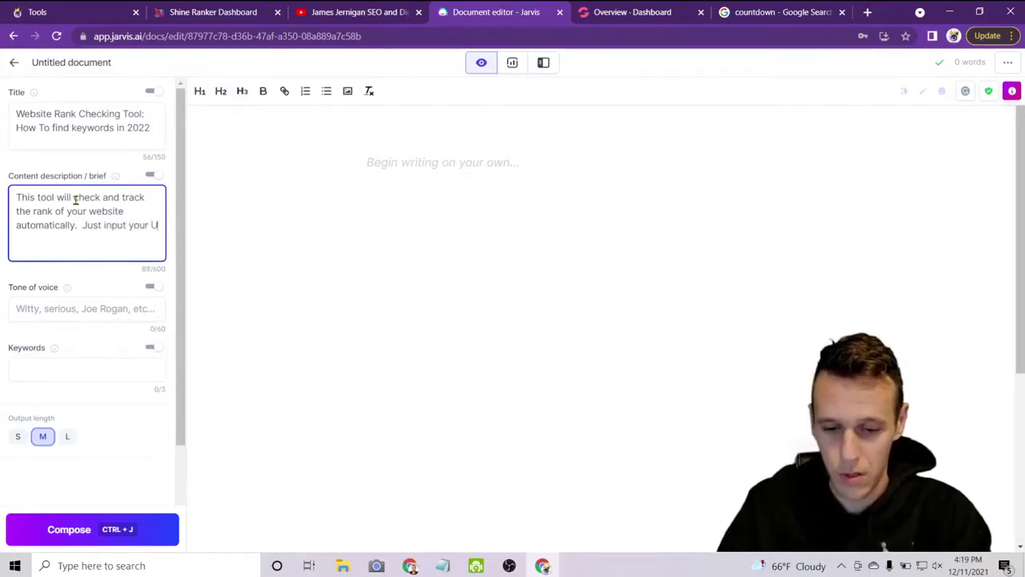
{"action": "type", "text": "RL and "}
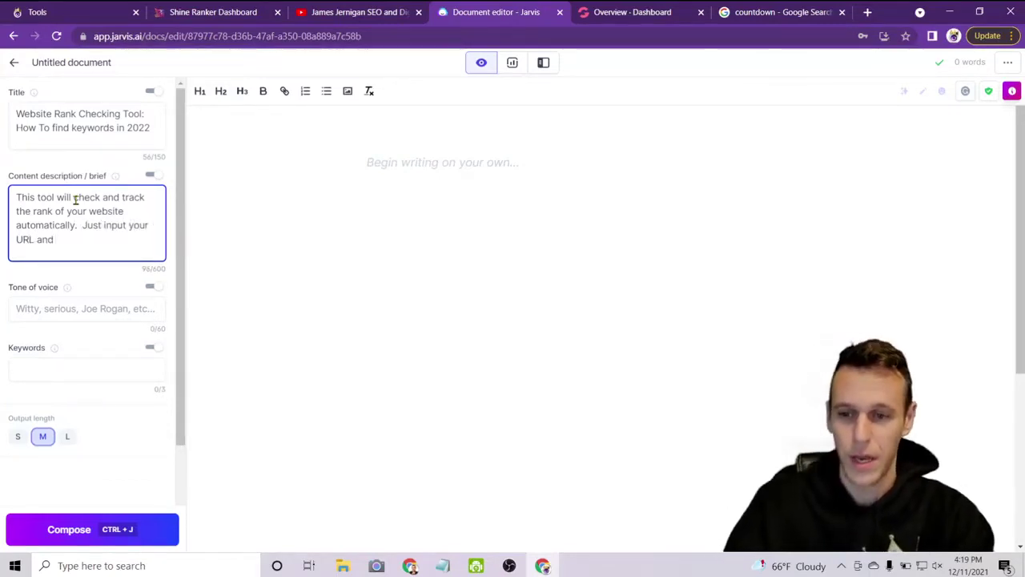
{"action": "type", "text": "it will d"}
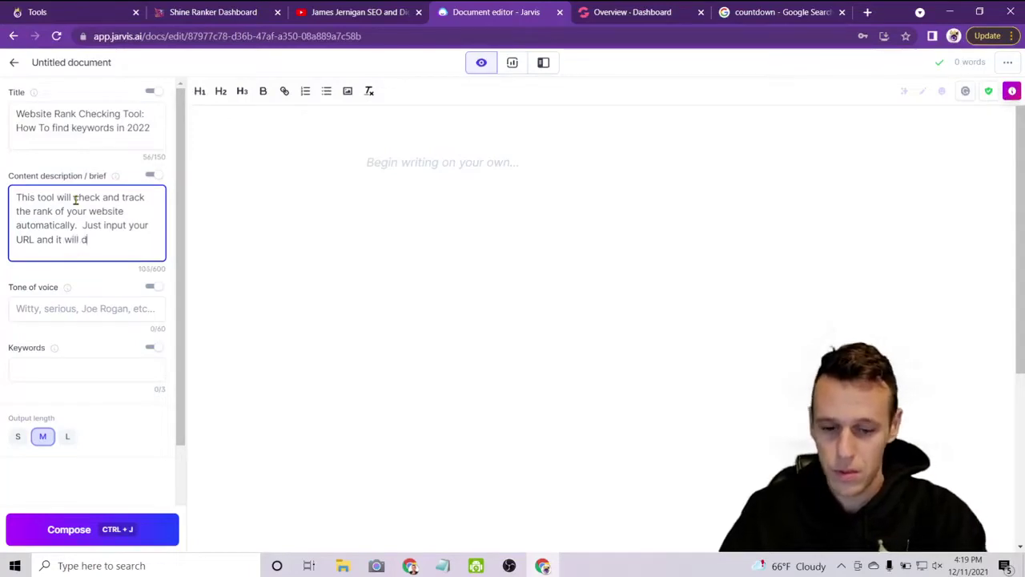
{"action": "type", "text": "o the rest."}
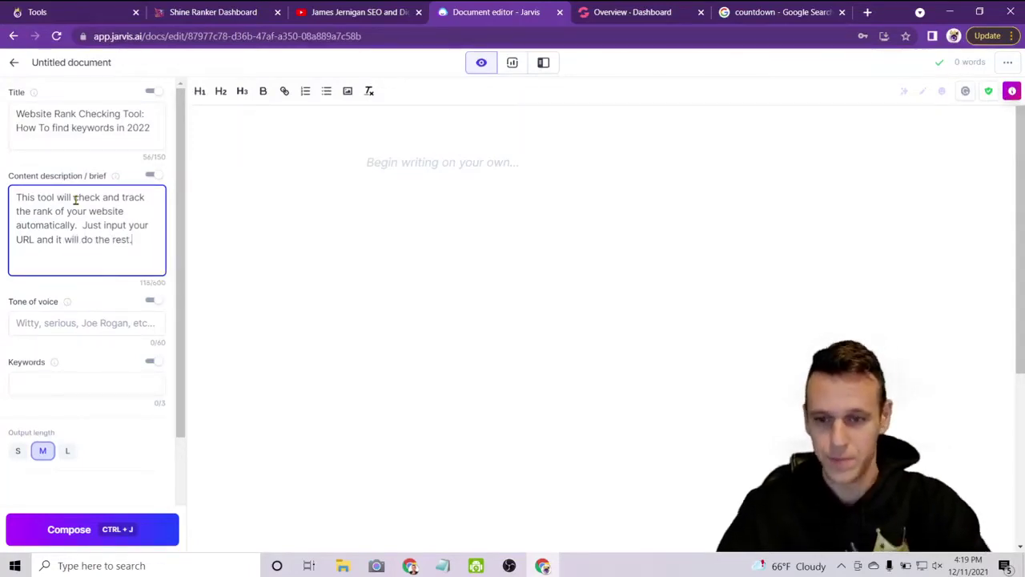
Finish the content description with "If you want to optimize your website to rank on page 1, you need this tool.".
{"action": "type", "text": "  If you"}
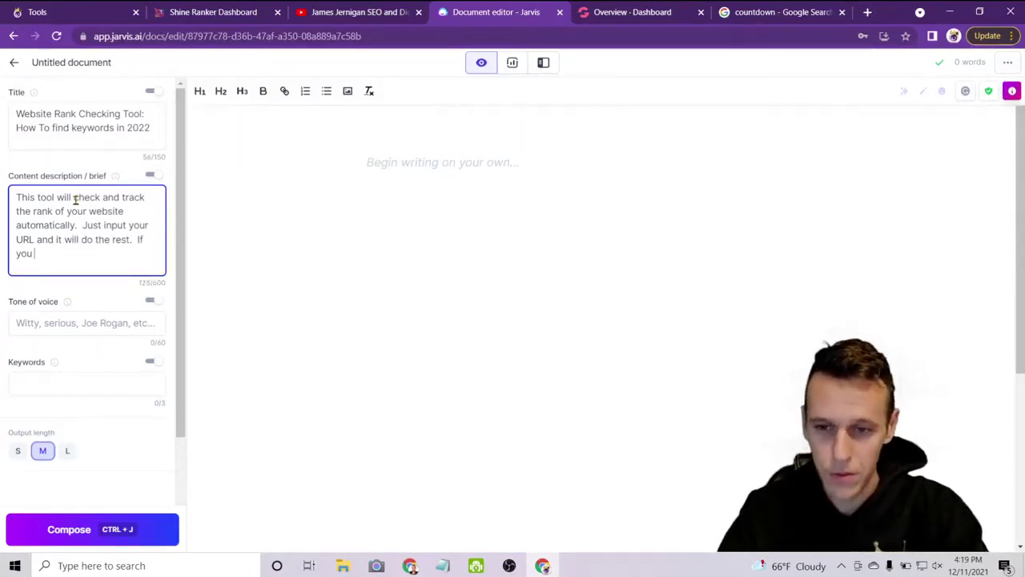
{"action": "type", "text": " want "}
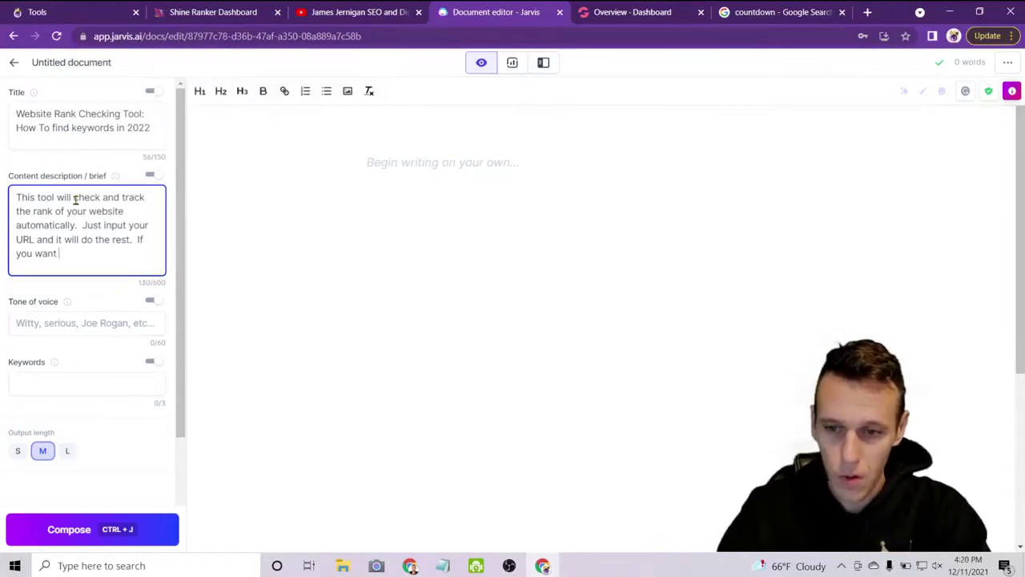
{"action": "type", "text": "to optimize yo"}
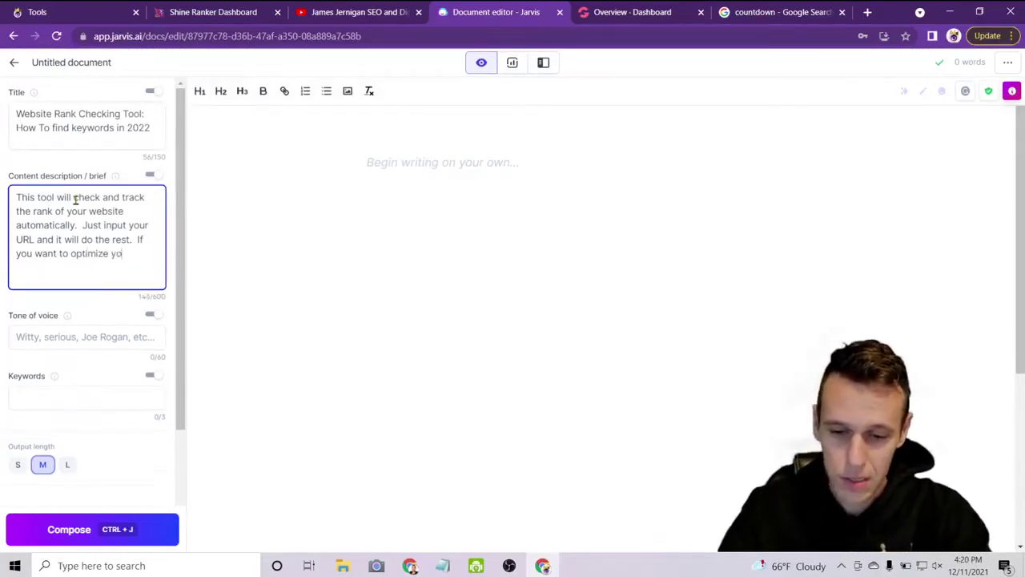
{"action": "type", "text": "ur website to rank"}
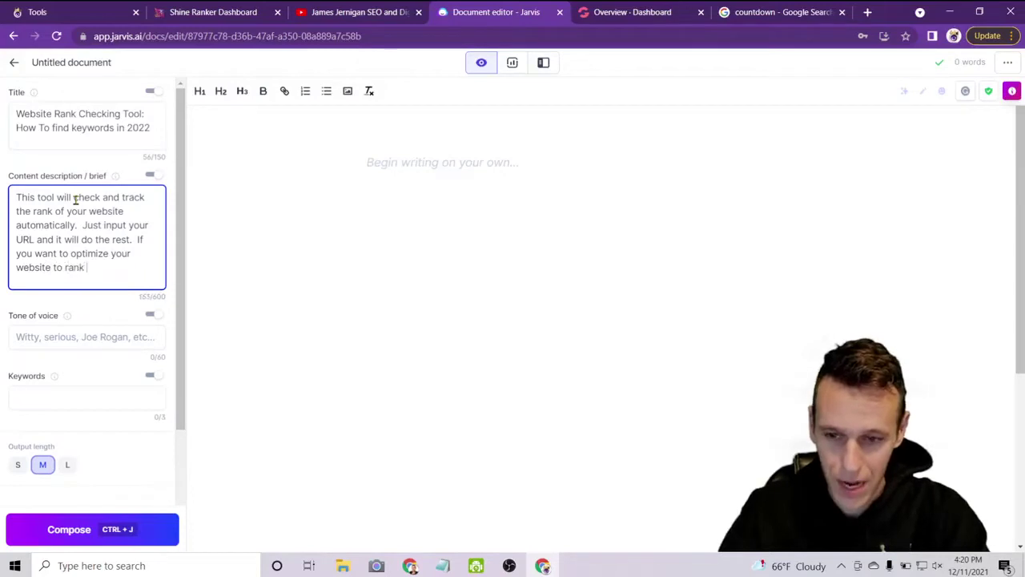
{"action": "type", "text": " on page 1,"}
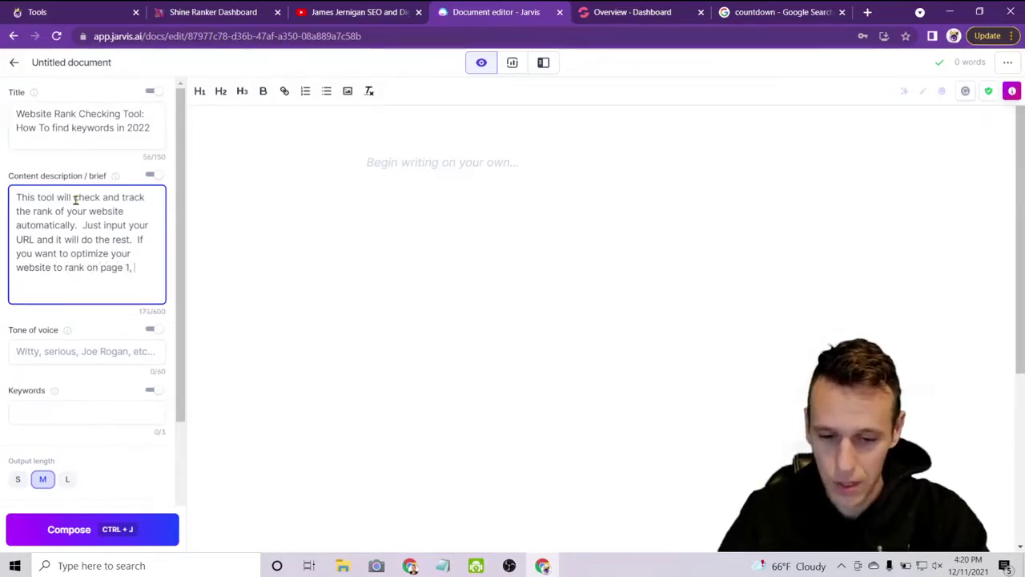
{"action": "type", "text": " you need this tool."}
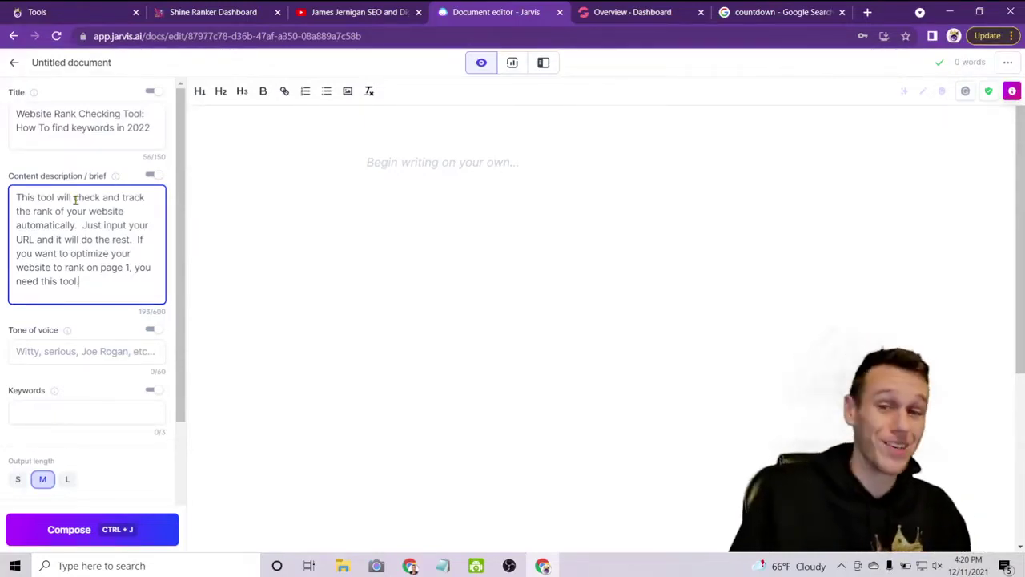
Set the tone of voice for the generated content to "Tony Robbins".
{"action": "left_click", "coordinate": [75, 349]}
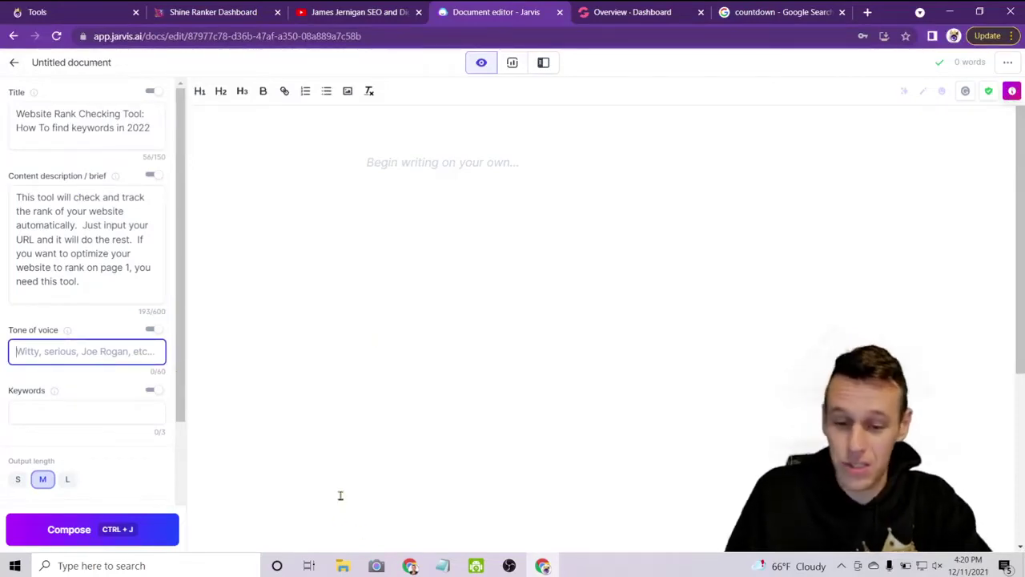
{"action": "type", "text": "Tony"}
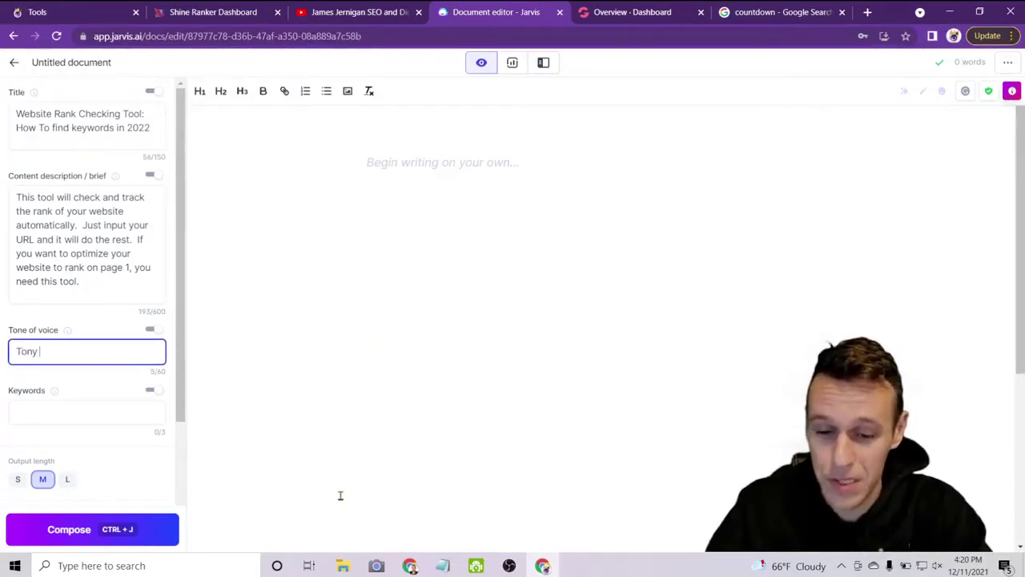
{"action": "type", "text": " Robbins"}
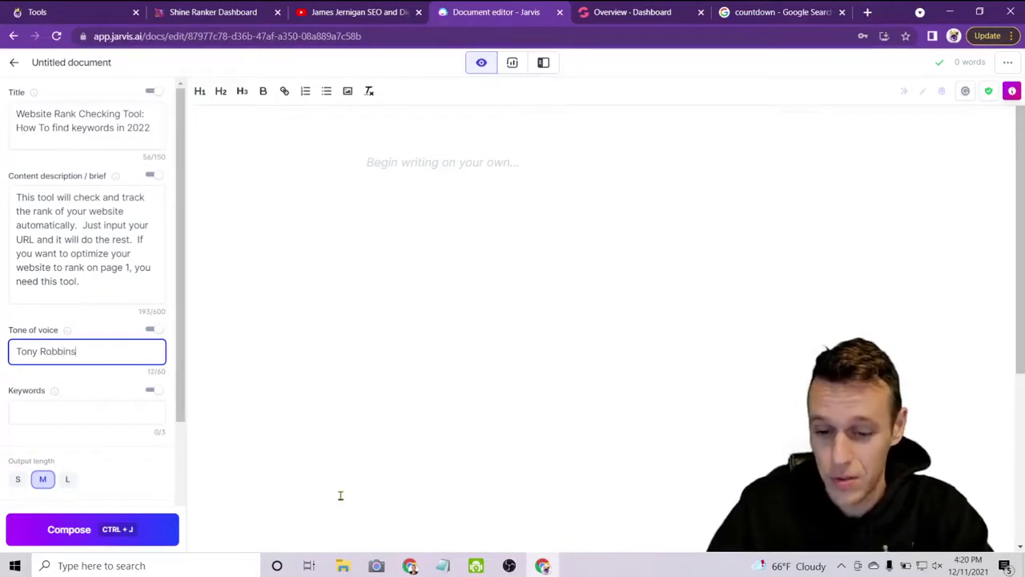
Add "website rank checking" as a keyword and set the output length to L.
{"action": "left_click", "coordinate": [96, 412]}
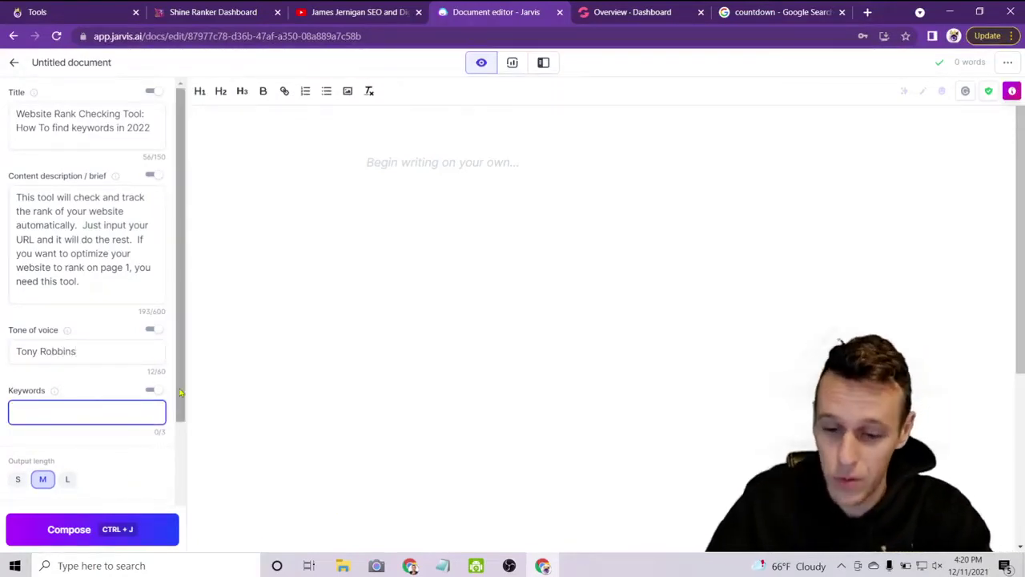
{"action": "type", "text": "website r"}
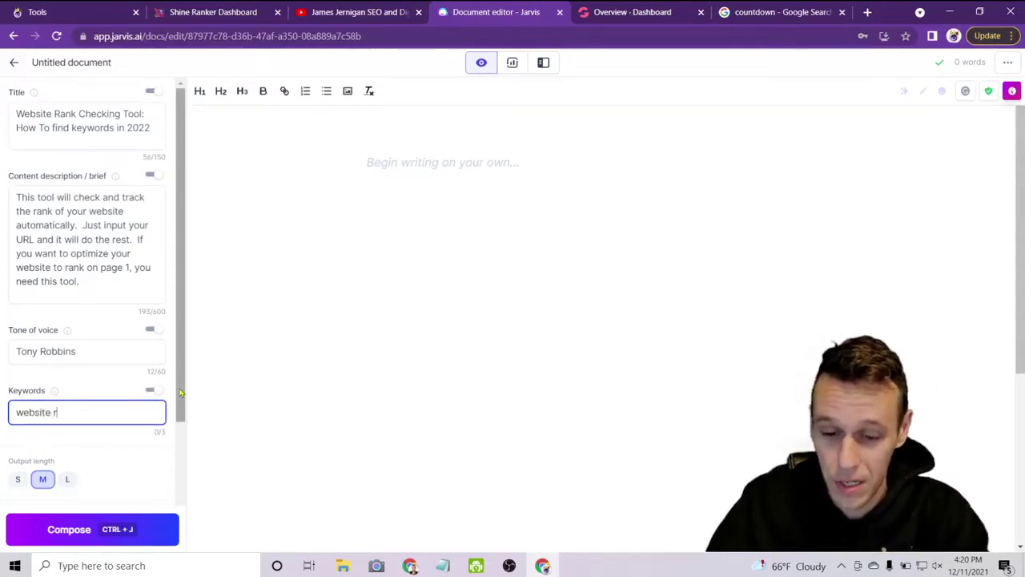
{"action": "type", "text": "ank checking"}
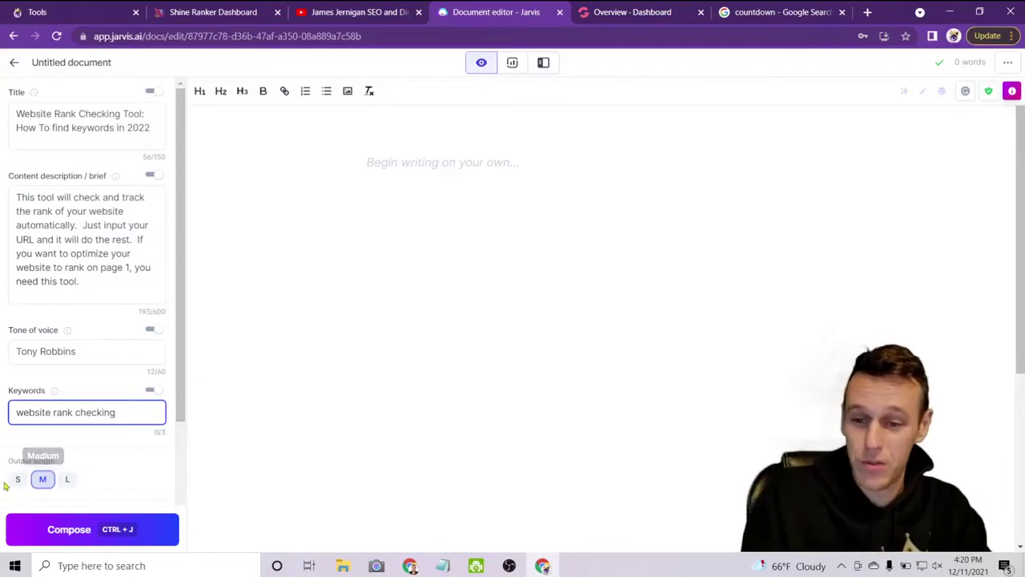
{"action": "left_click", "coordinate": [67, 479]}
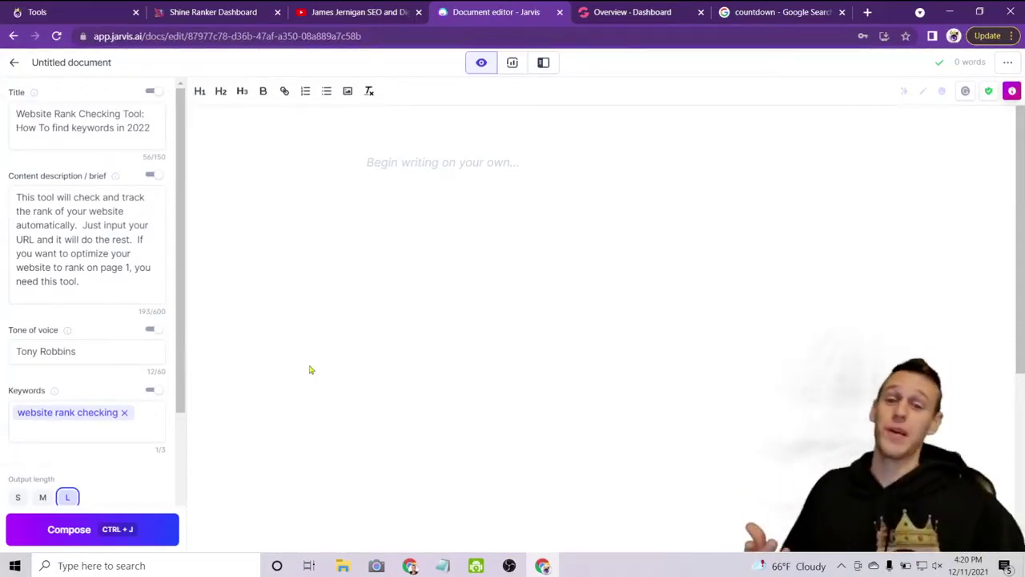
Copy the full title text into the empty document body and format it as an H1 heading.
{"action": "left_click", "coordinate": [153, 128]}
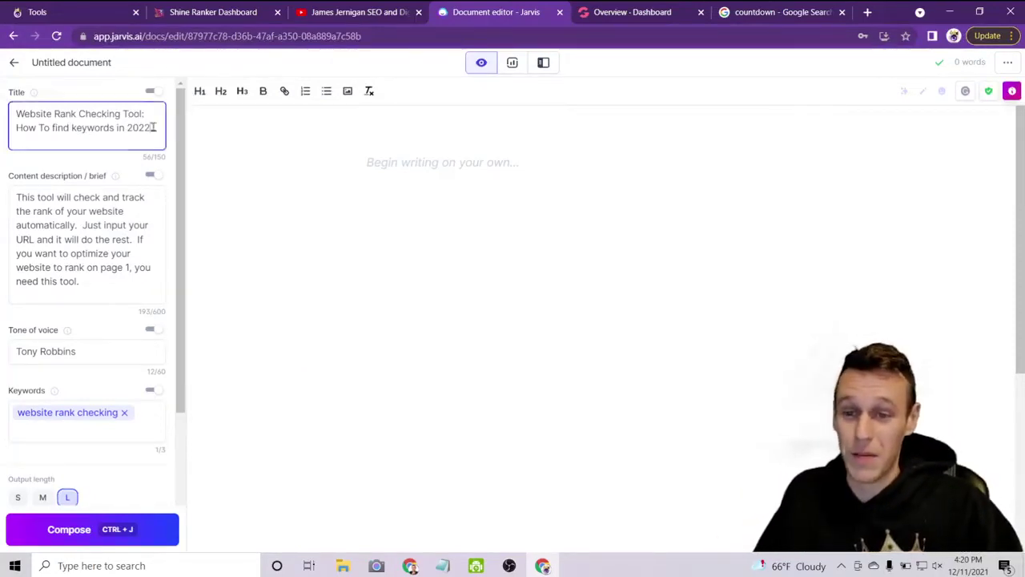
{"action": "left_click_drag", "start_coordinate": [153, 127], "coordinate": [14, 114]}
{"action": "right_click", "coordinate": [54, 118]}
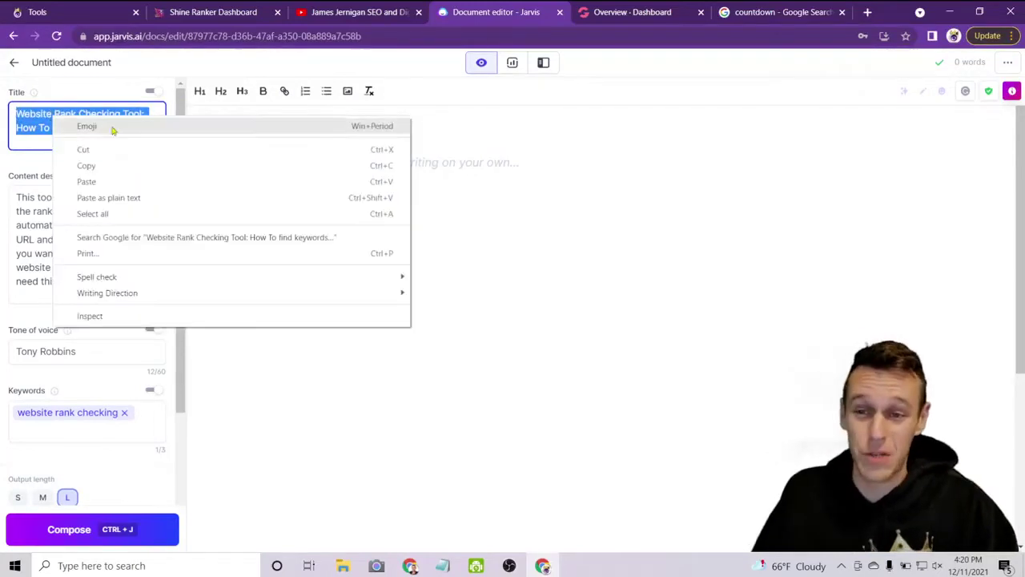
{"action": "left_click", "coordinate": [133, 166]}
{"action": "left_click", "coordinate": [395, 161]}
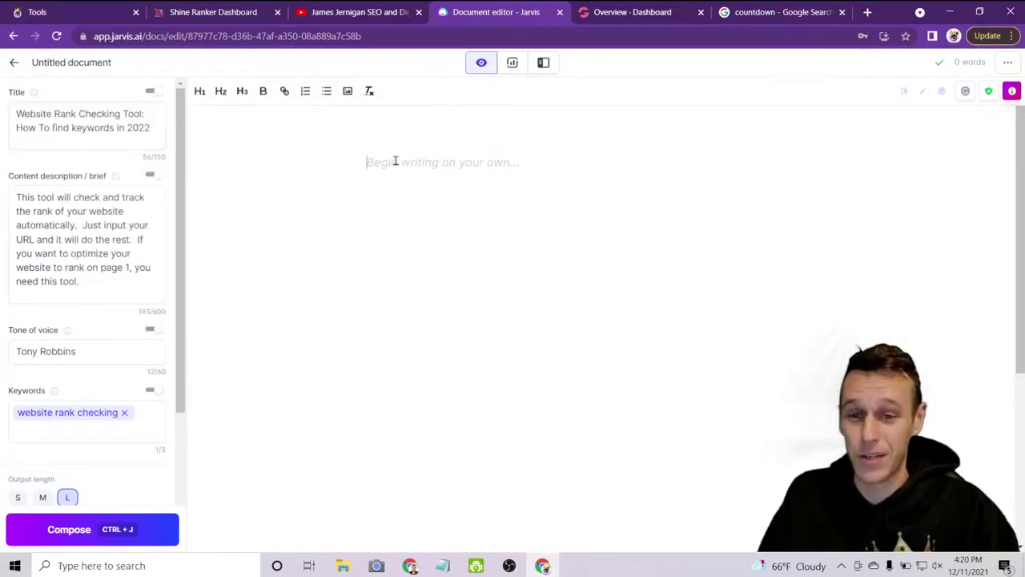
{"action": "right_click", "coordinate": [421, 161]}
{"action": "left_click", "coordinate": [458, 261]}
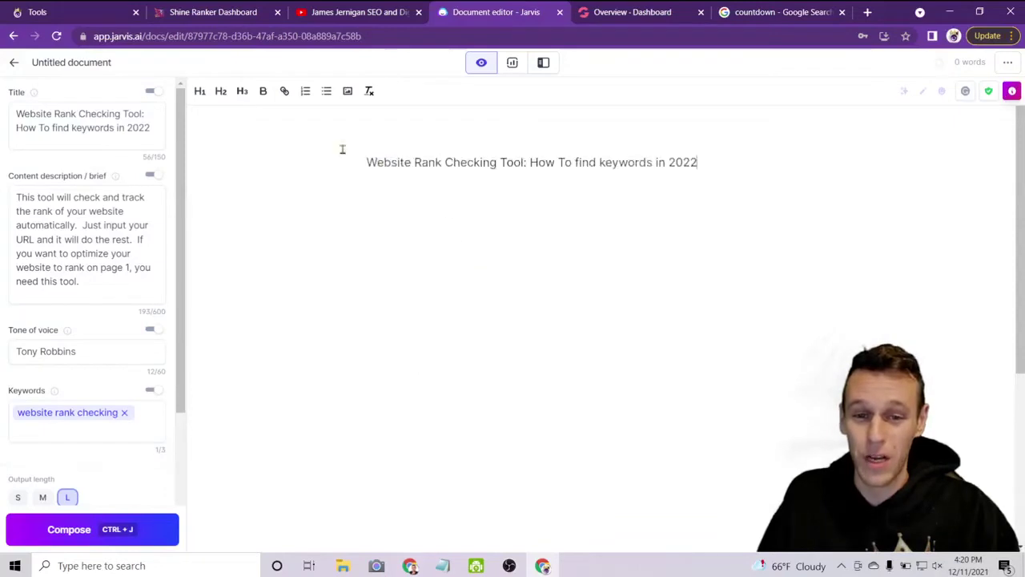
{"action": "left_click_drag", "start_coordinate": [699, 162], "coordinate": [355, 161]}
{"action": "left_click", "coordinate": [200, 91]}
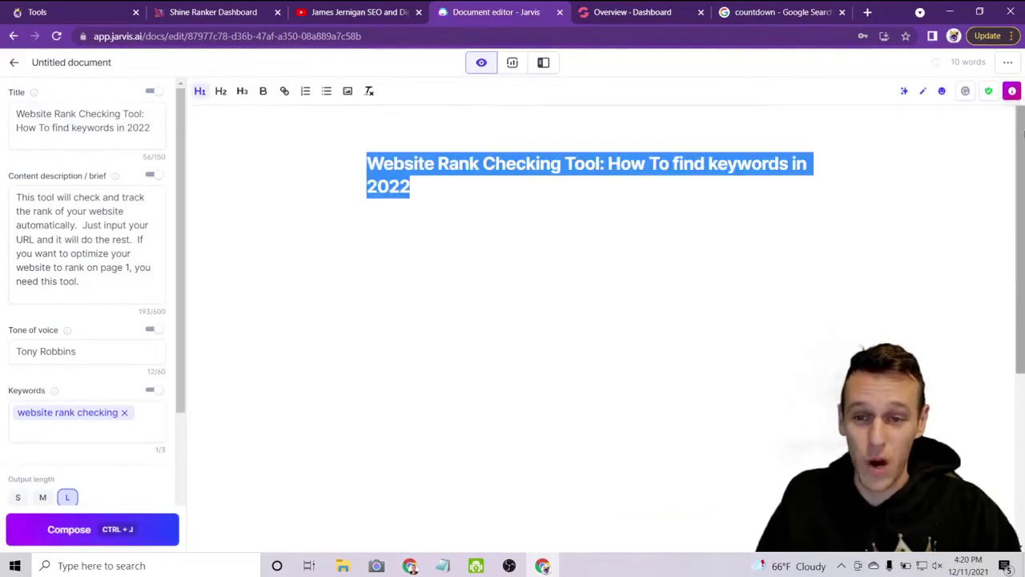
Below the H1 heading, write the opening line "How would you like to reliably rank on page one of Google for your keywords?".
{"action": "left_click", "coordinate": [592, 212]}
{"action": "key", "text": "Return"}
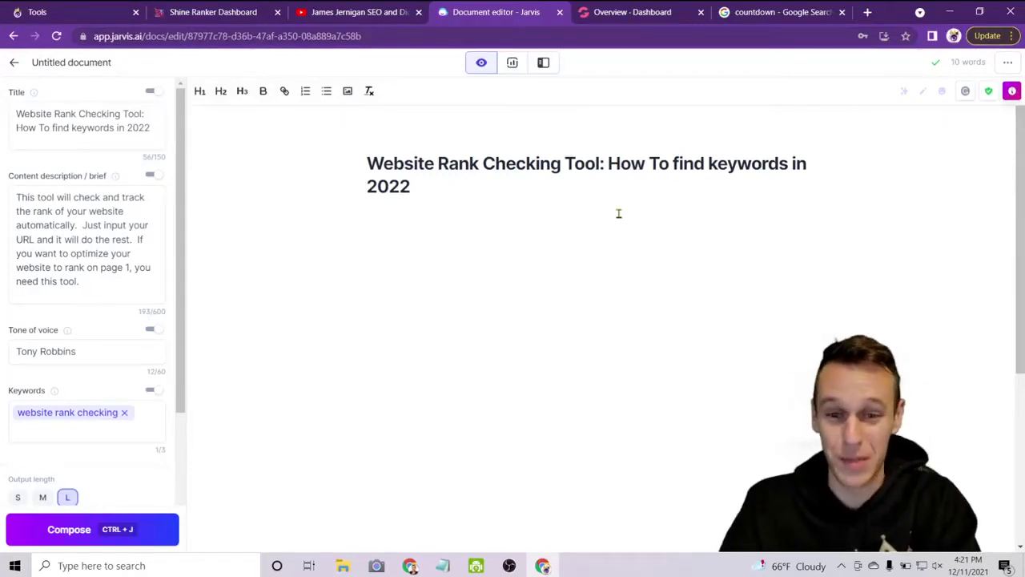
{"action": "type", "text": "H"}
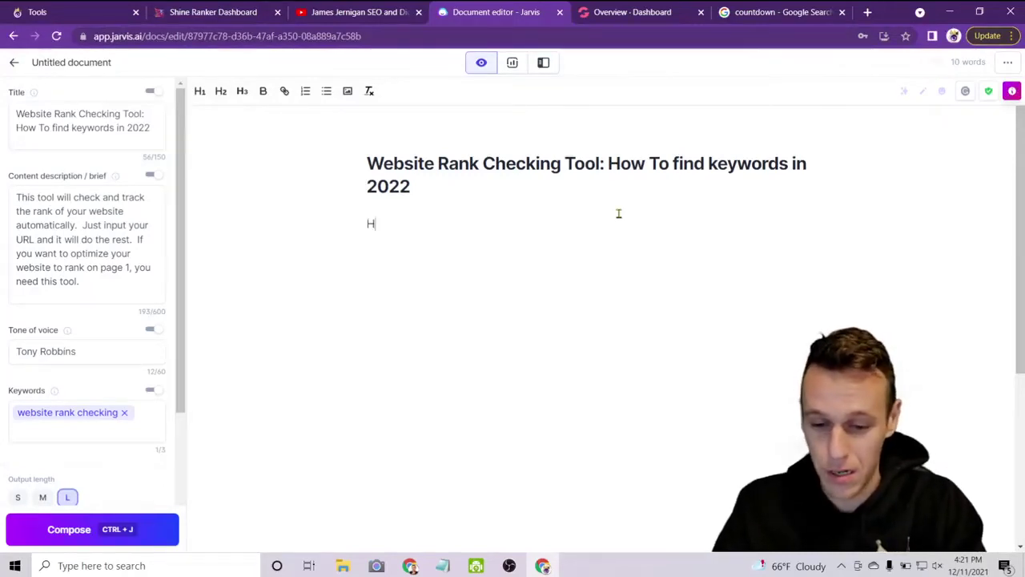
{"action": "type", "text": "ow would you li"}
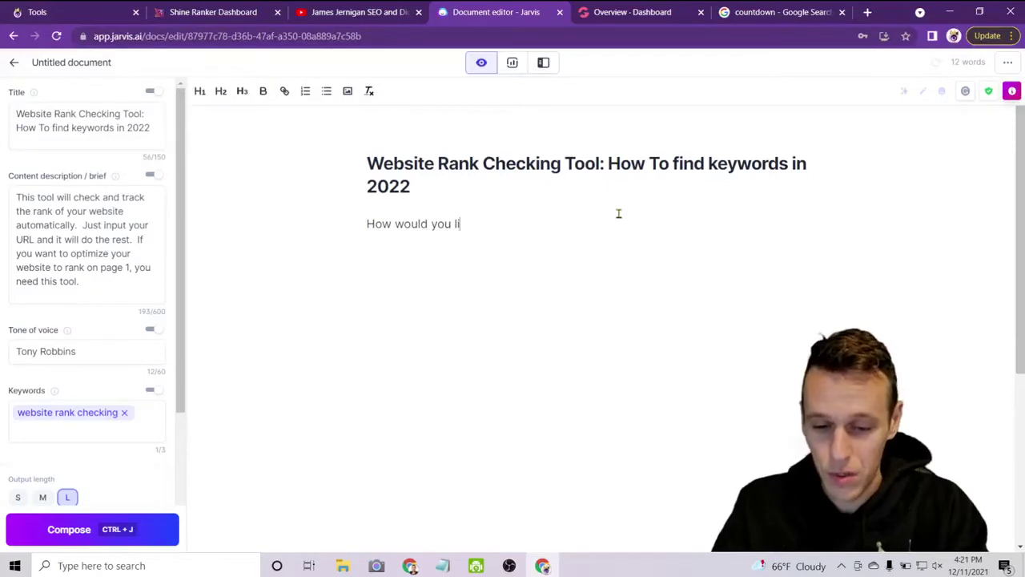
{"action": "type", "text": "ke to reliably"}
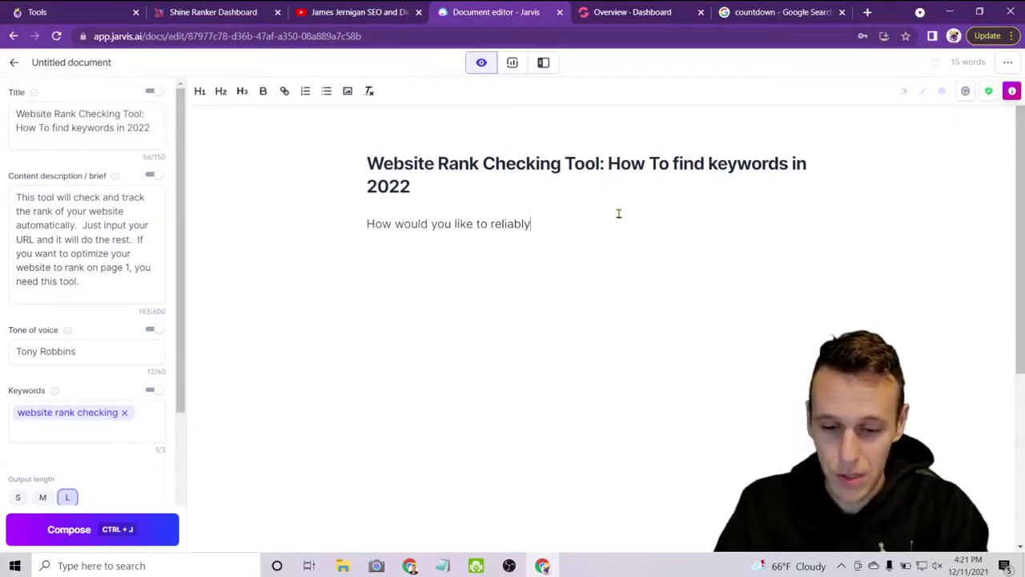
{"action": "type", "text": " rank on page o"}
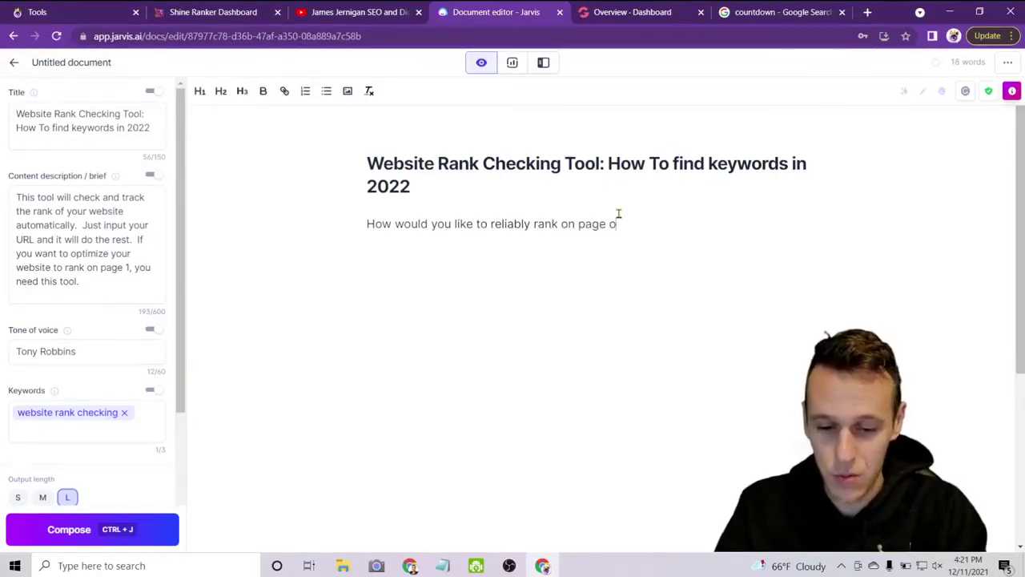
{"action": "type", "text": "ne of Goog"}
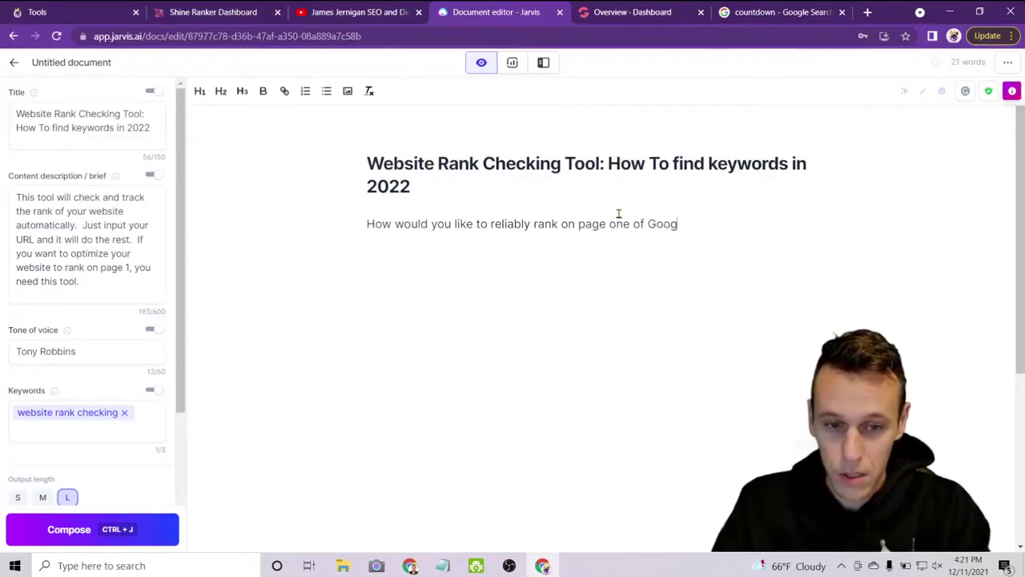
{"action": "type", "text": "le for your k"}
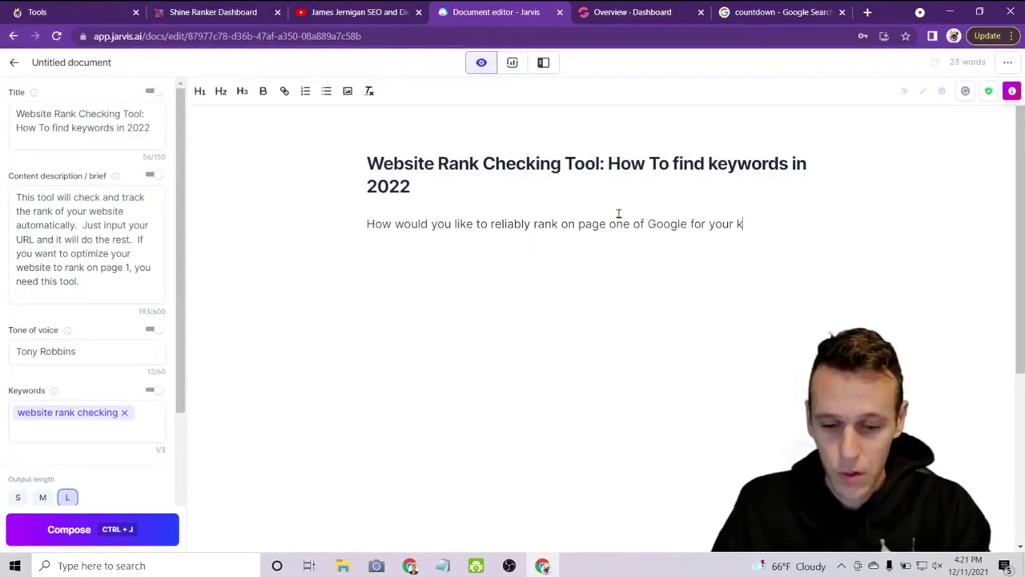
{"action": "type", "text": "eywords?"}
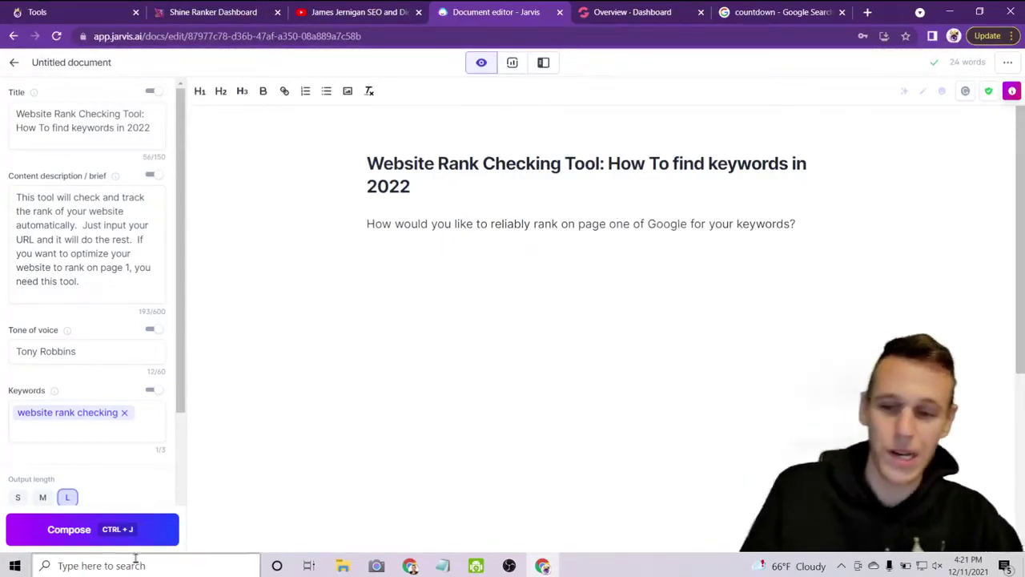
Have the AI compose body text from the opening question and read through the generated paragraphs.
{"action": "left_click", "coordinate": [88, 530]}
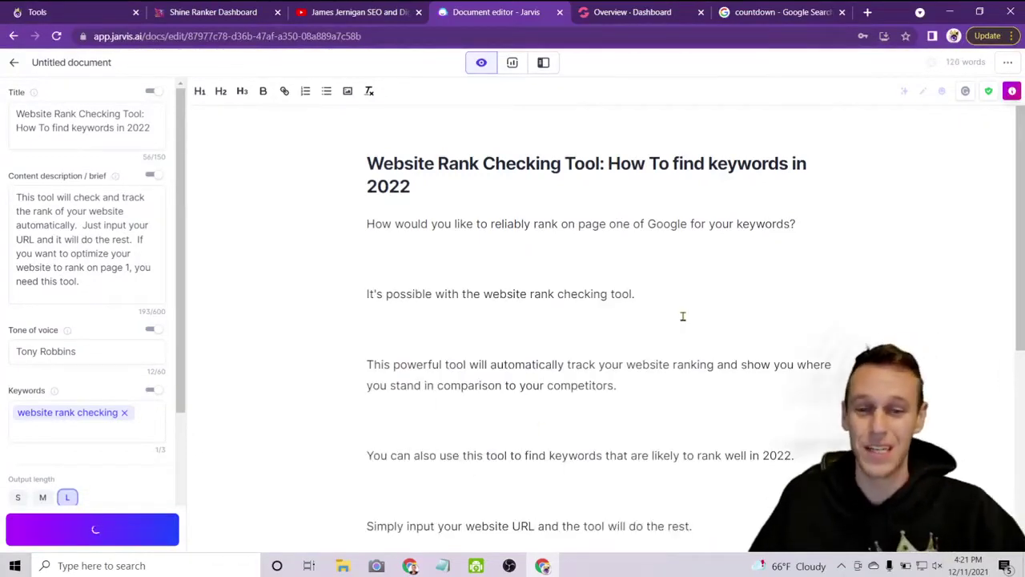
{"action": "scroll", "coordinate": [775, 286], "scroll_direction": "down", "scroll_amount": 1}
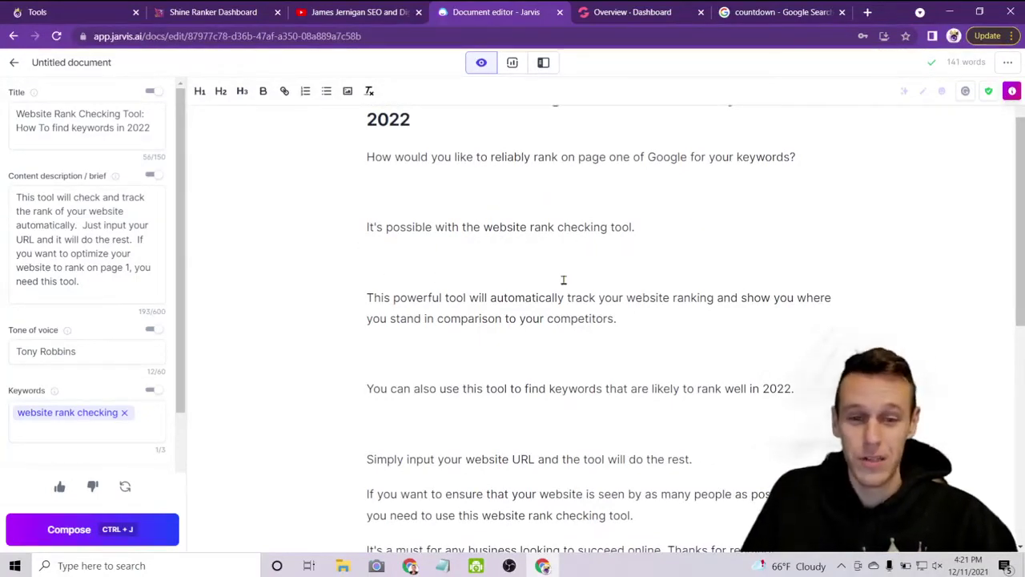
{"action": "scroll", "coordinate": [701, 281], "scroll_direction": "down", "scroll_amount": 1}
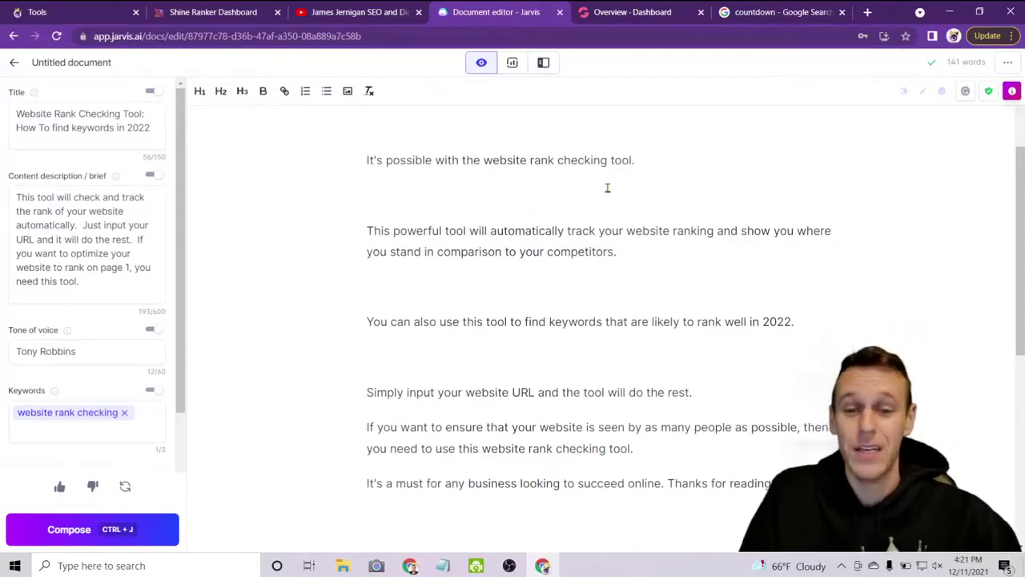
{"action": "scroll", "coordinate": [600, 300], "scroll_direction": "down", "scroll_amount": 2}
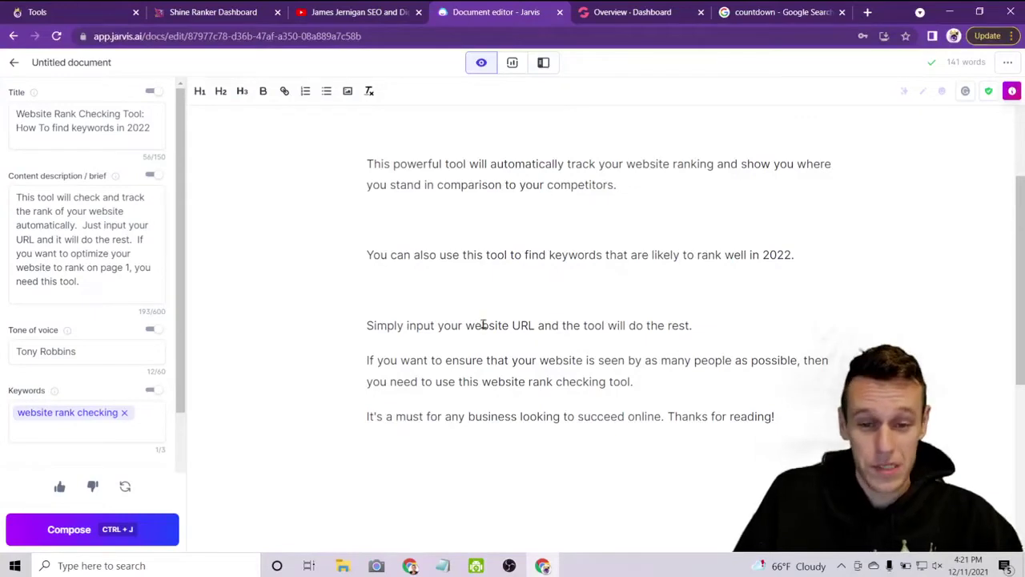
{"action": "scroll", "coordinate": [483, 324], "scroll_direction": "down", "scroll_amount": 2}
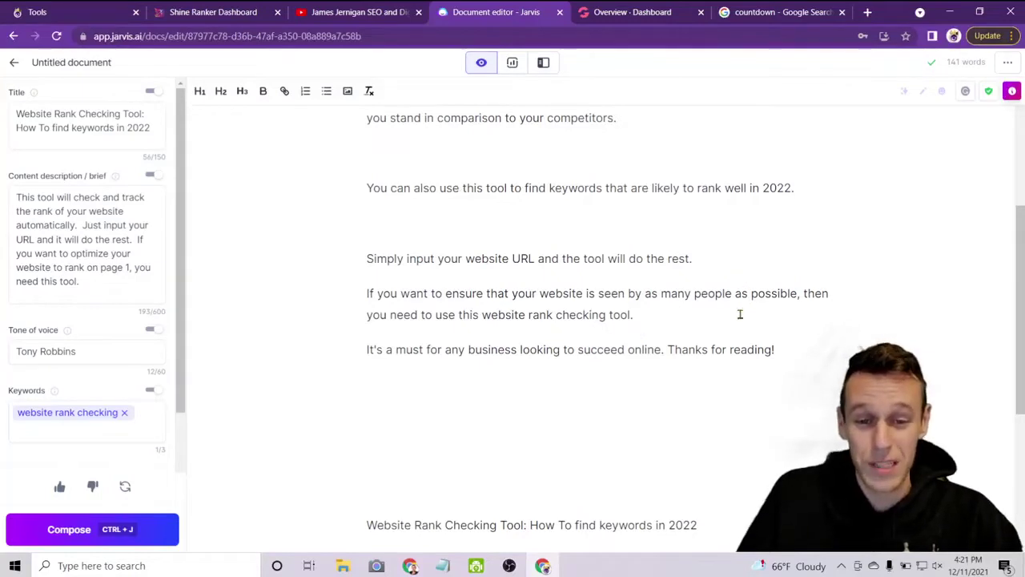
Delete the generated ending from "It's a must for any business" through the repeated title and unfinished opening question.
{"action": "scroll", "coordinate": [735, 345], "scroll_direction": "down", "scroll_amount": 4}
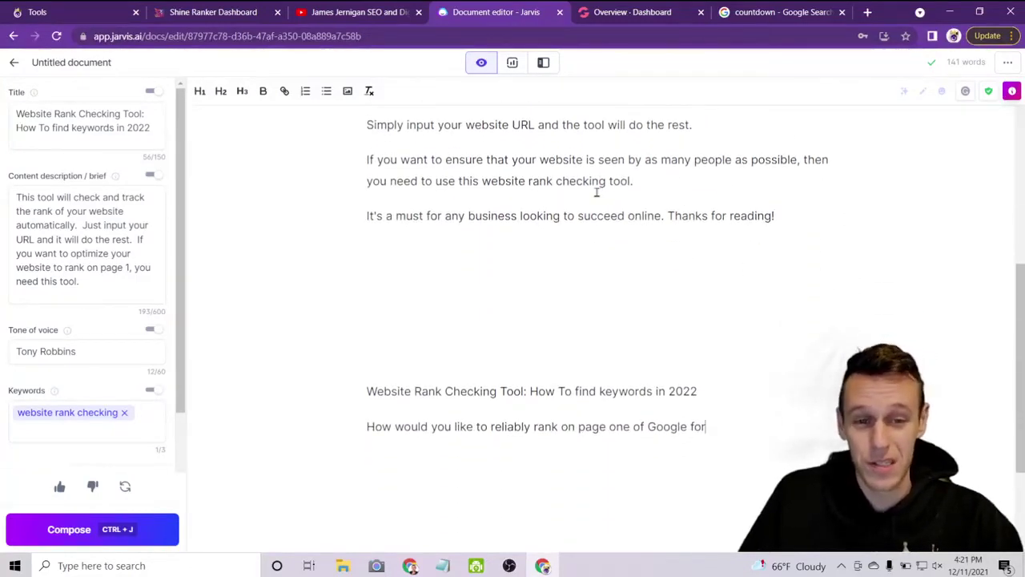
{"action": "left_click_drag", "start_coordinate": [355, 217], "coordinate": [793, 451]}
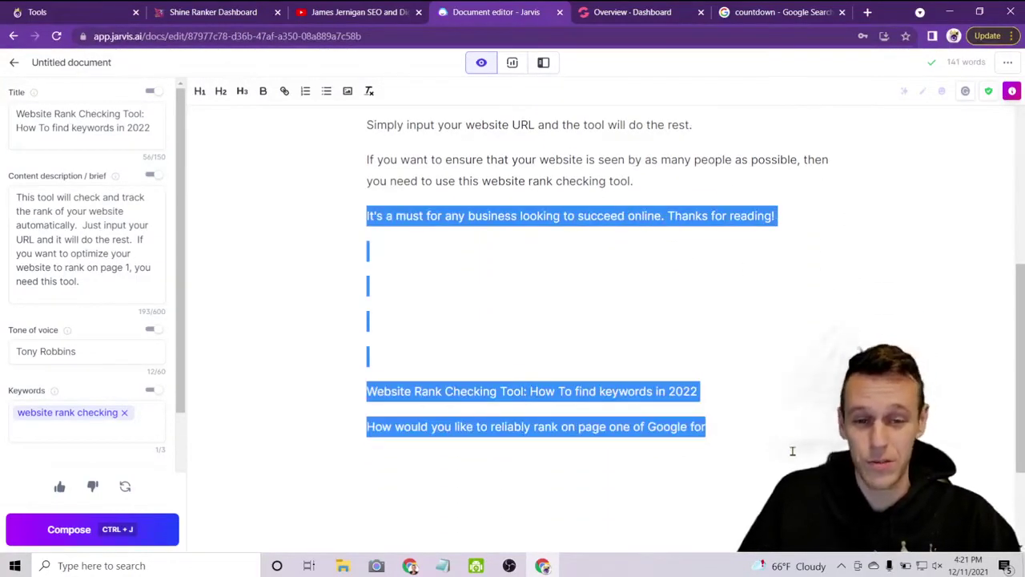
{"action": "key", "text": "BackSpace"}
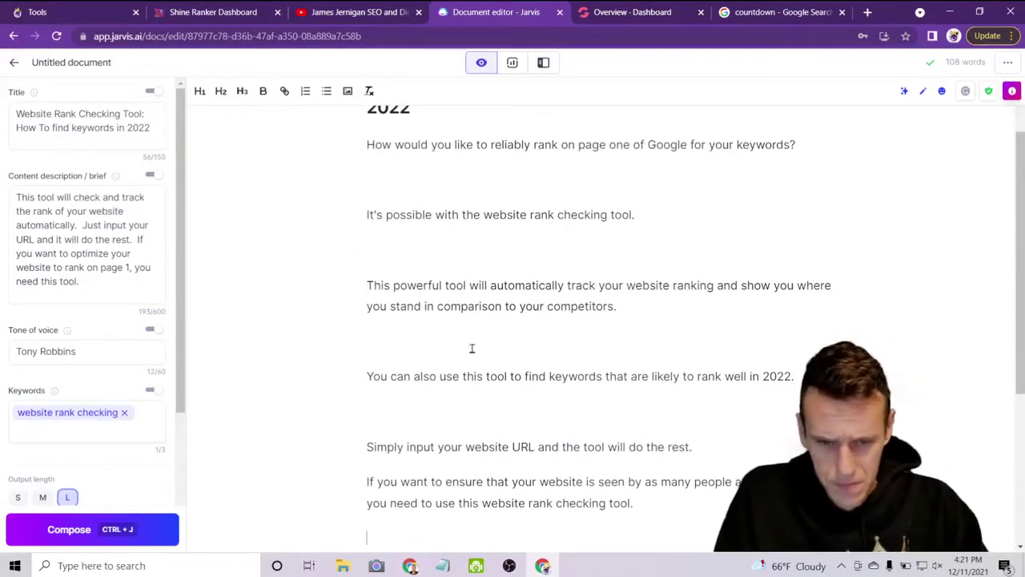
Below the remaining text, write "The first step to ranking a website is to do keyword research. This tool makes keyword research a breeze by".
{"action": "scroll", "coordinate": [510, 448], "scroll_direction": "down", "scroll_amount": 1}
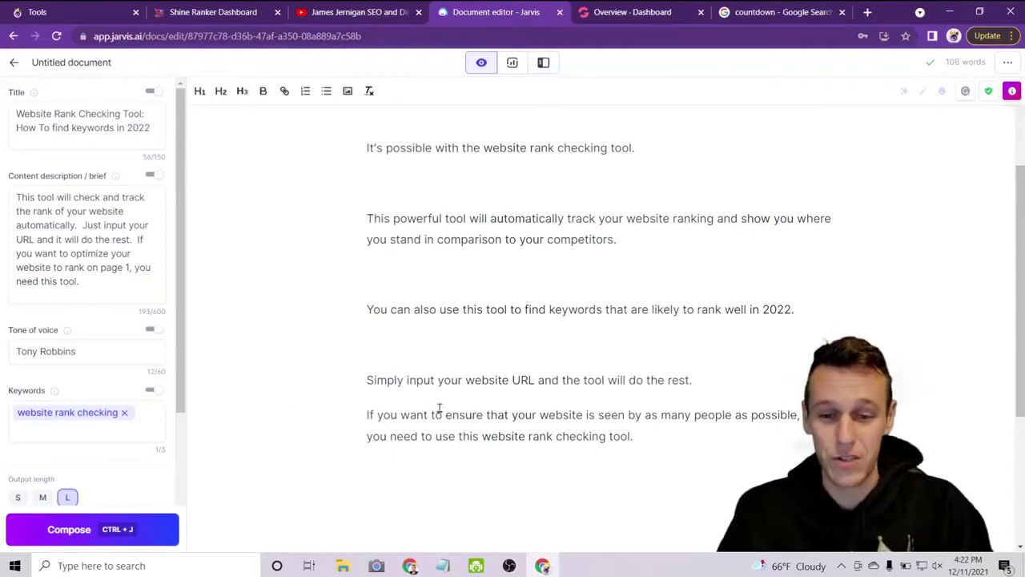
{"action": "key", "text": "Return"}
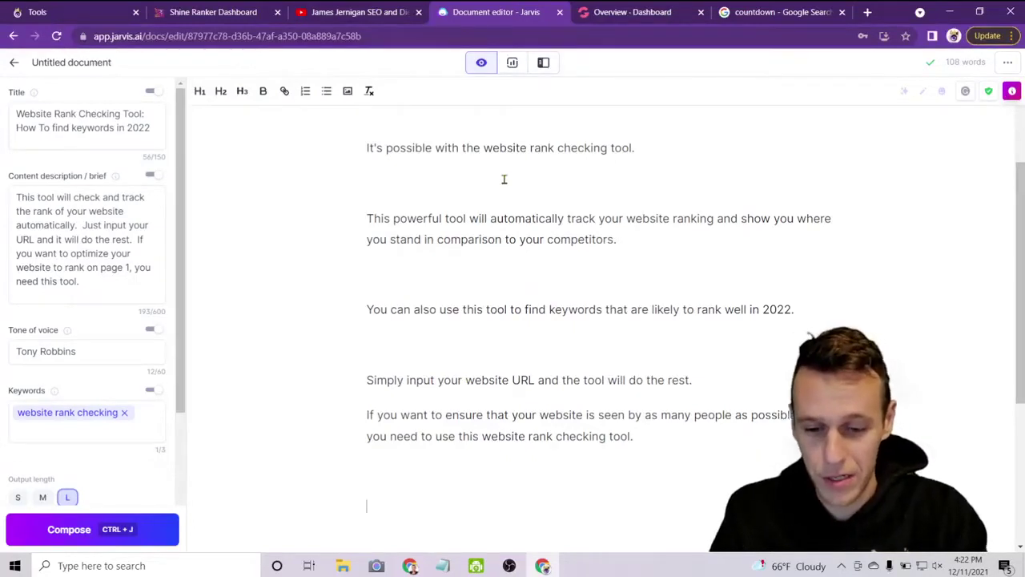
{"action": "type", "text": "The first st"}
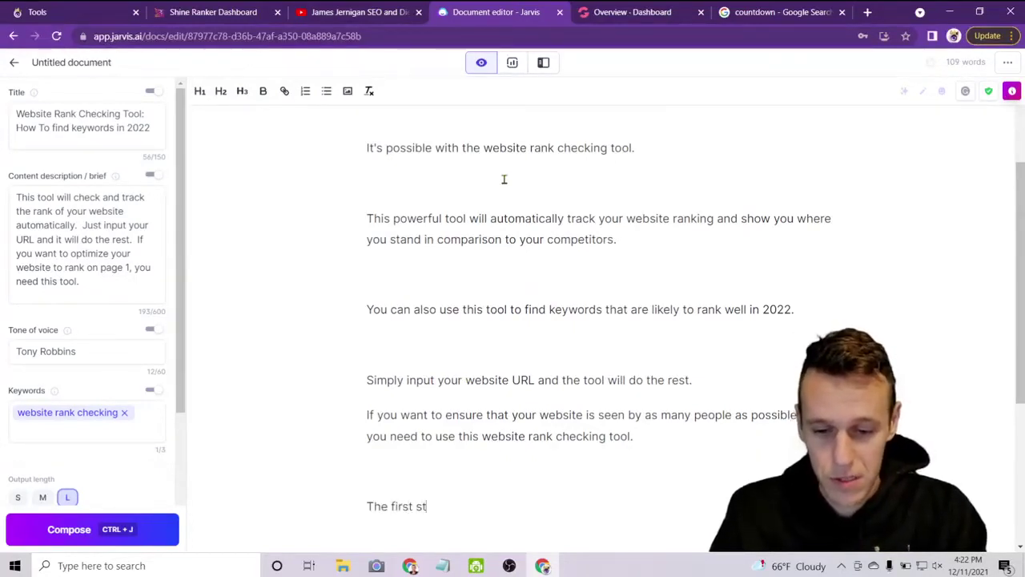
{"action": "type", "text": "ep to ran"}
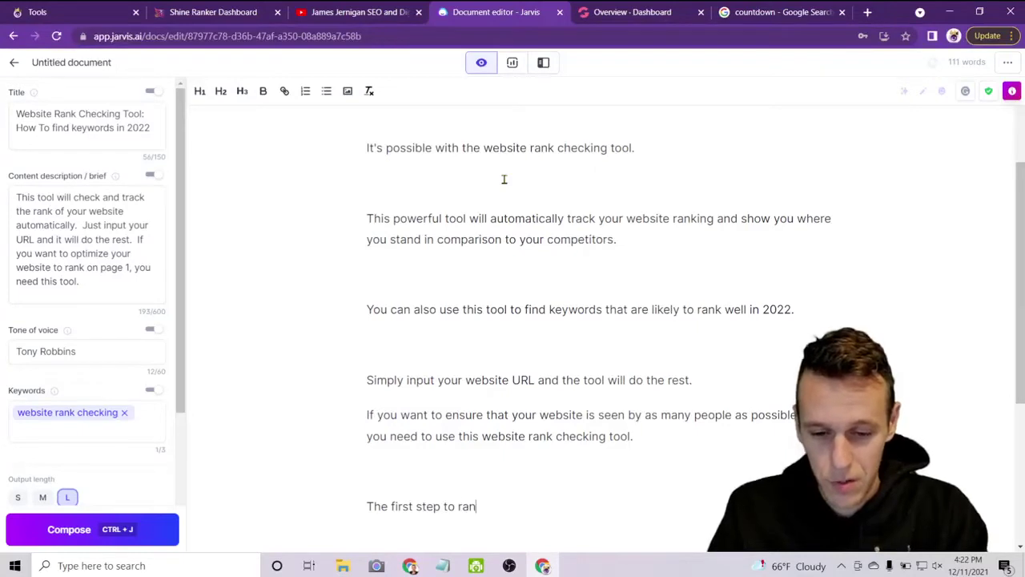
{"action": "type", "text": "king a website "}
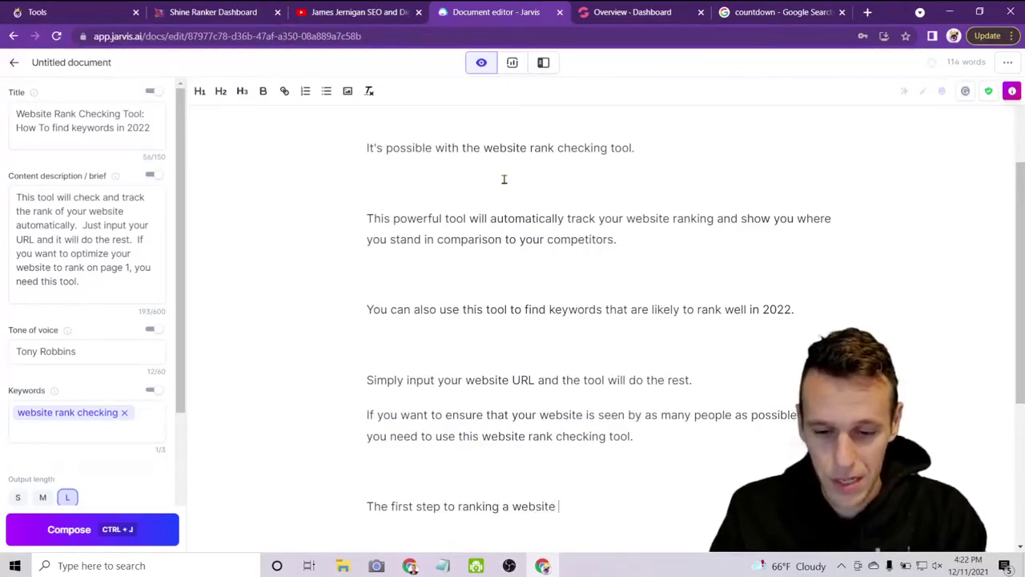
{"action": "type", "text": "is to do keyw"}
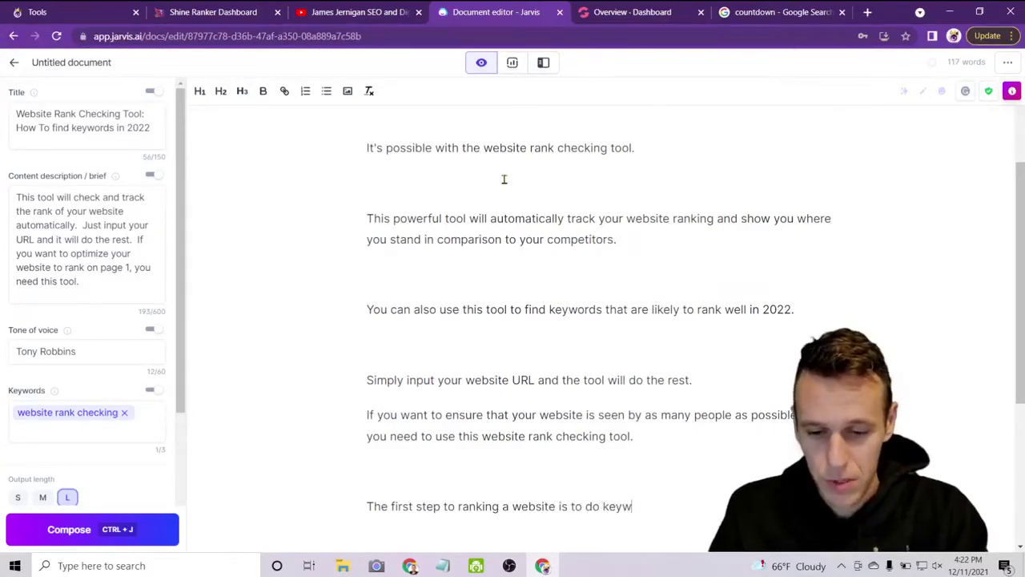
{"action": "type", "text": "ord research"}
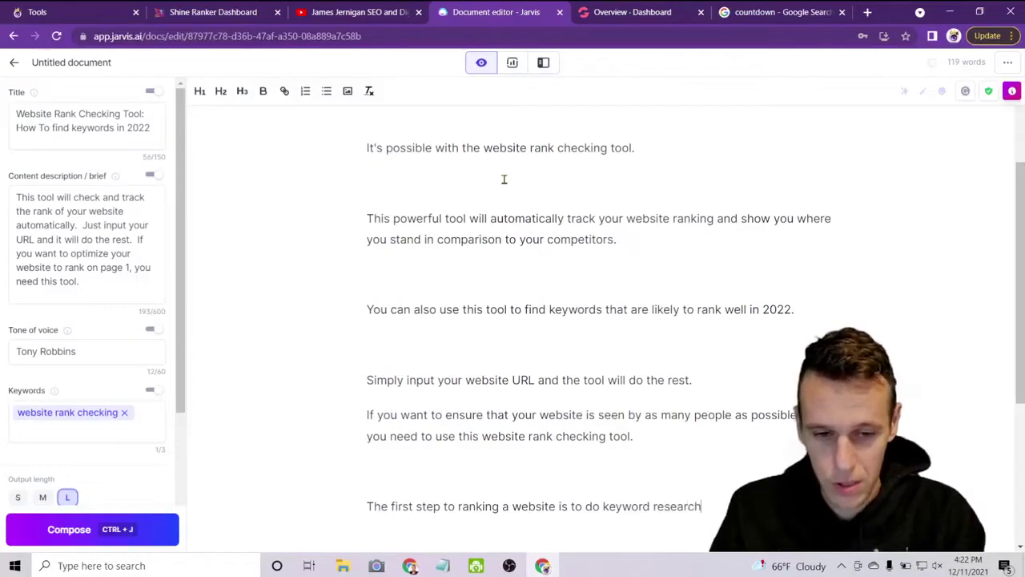
{"action": "type", "text": ".  Thi "}
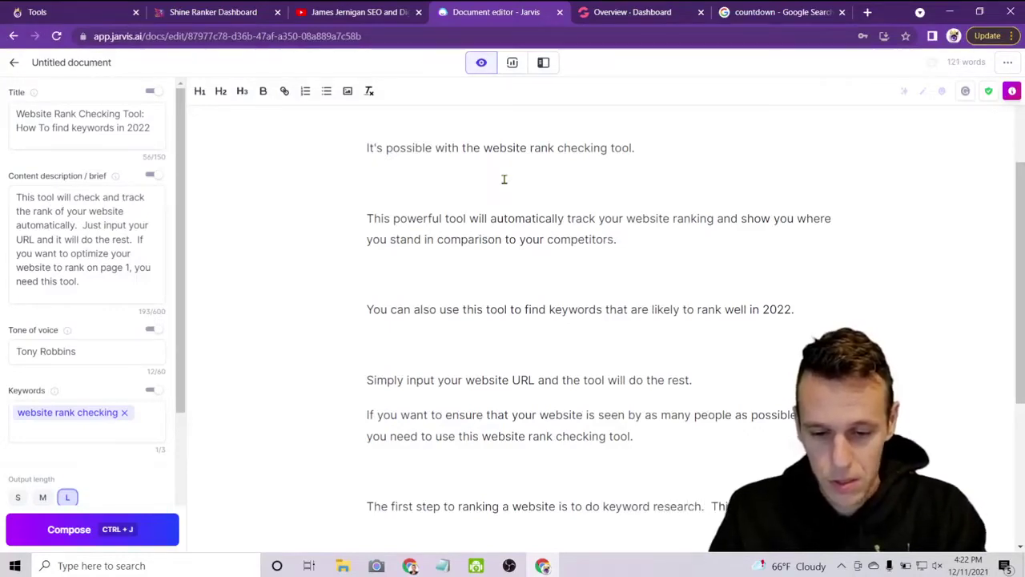
{"action": "type", "text": "keyword rese"}
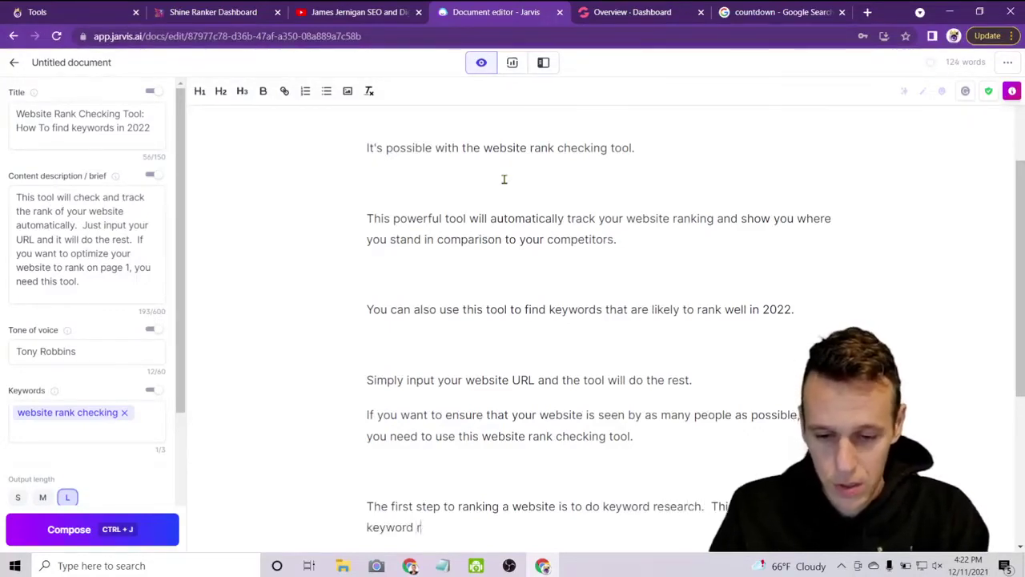
{"action": "type", "text": "arch a bre"}
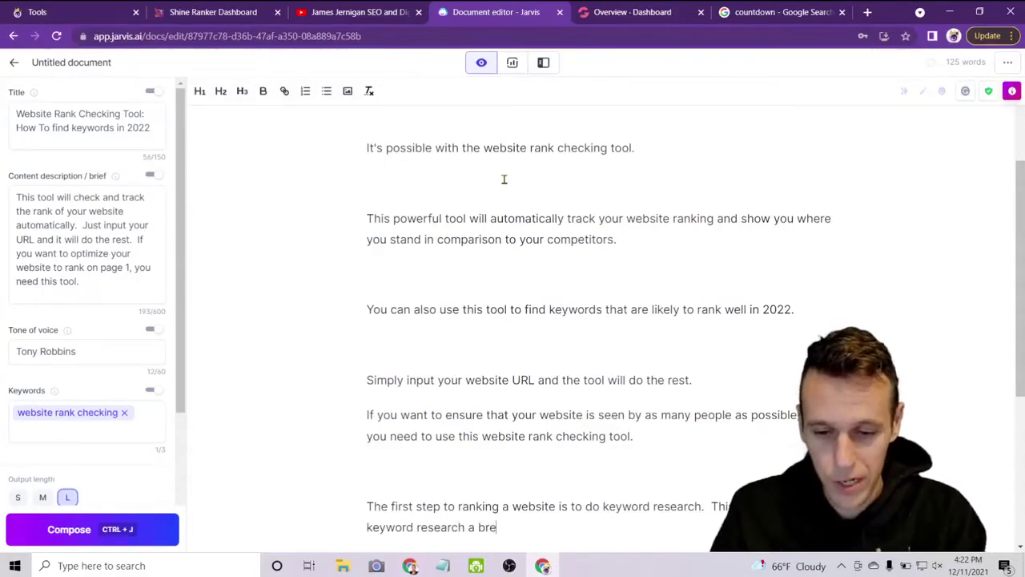
{"action": "type", "text": "eze by"}
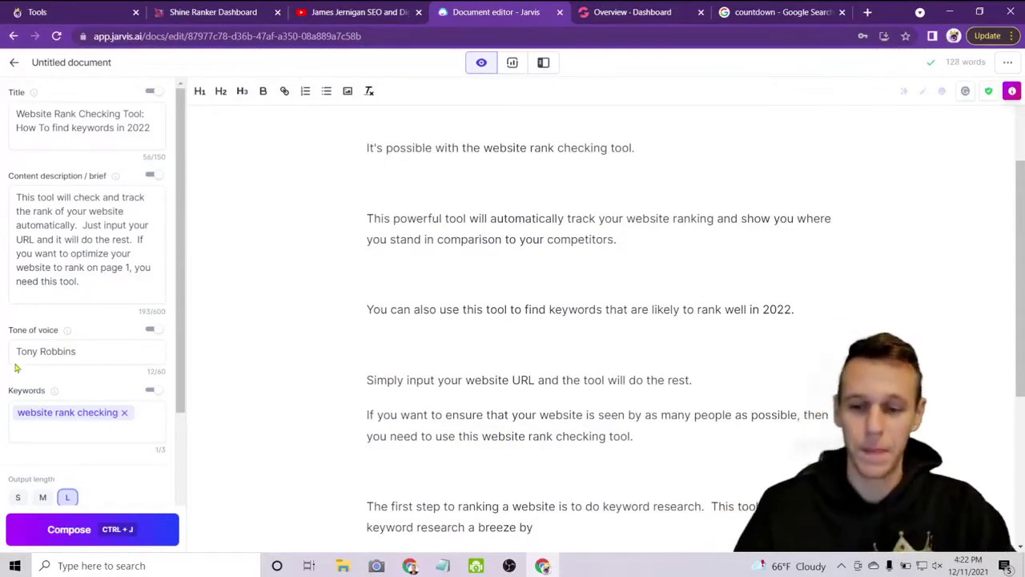
Have the AI compose the continuation of the keyword research paragraph and follow the new text.
{"action": "left_click", "coordinate": [72, 528]}
{"action": "scroll", "coordinate": [803, 313], "scroll_direction": "down", "scroll_amount": 2}
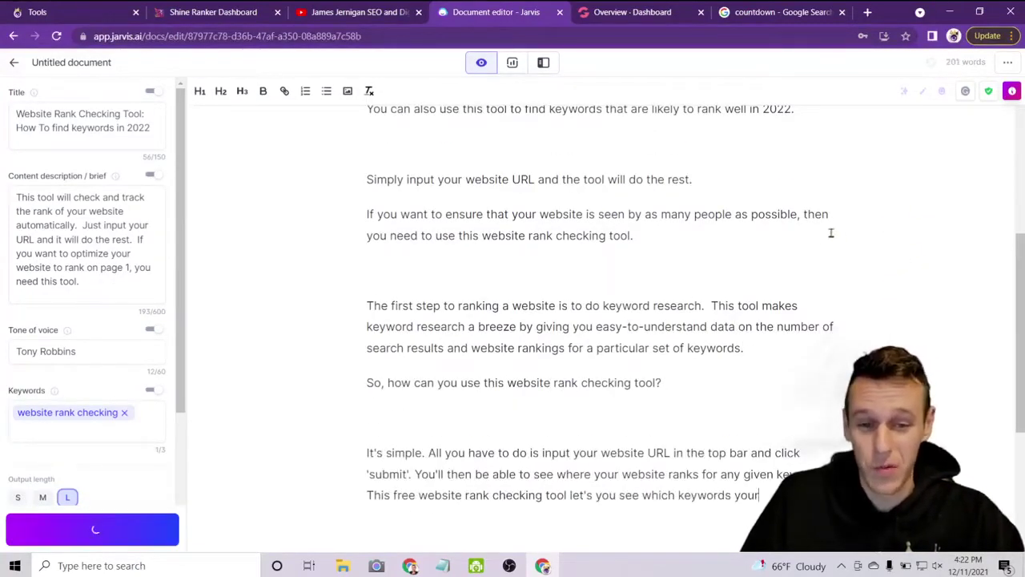
{"action": "scroll", "coordinate": [820, 234], "scroll_direction": "down", "scroll_amount": 1}
{"action": "scroll", "coordinate": [594, 239], "scroll_direction": "down", "scroll_amount": 1}
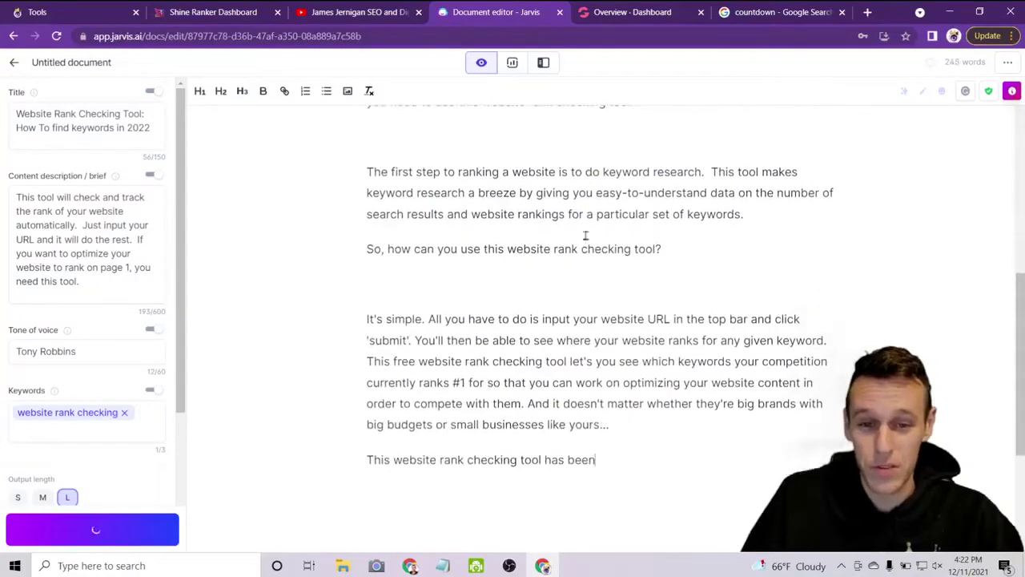
Remove the word "free" from the sentence beginning "This free website rank checking tool" in the generated paragraph.
{"action": "scroll", "coordinate": [595, 223], "scroll_direction": "down", "scroll_amount": 1}
{"action": "scroll", "coordinate": [595, 224], "scroll_direction": "down", "scroll_amount": 1}
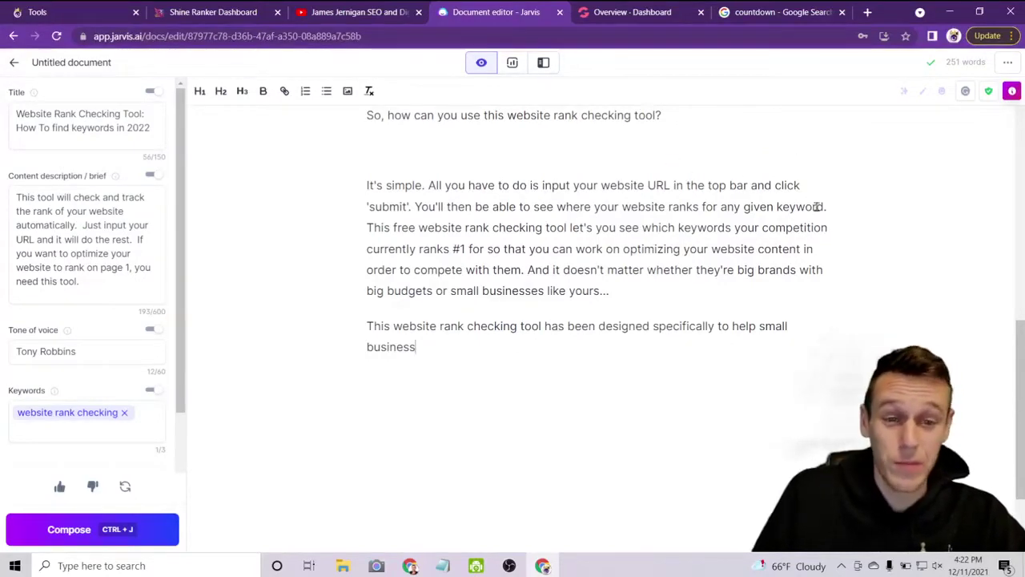
{"action": "double_click", "coordinate": [410, 229]}
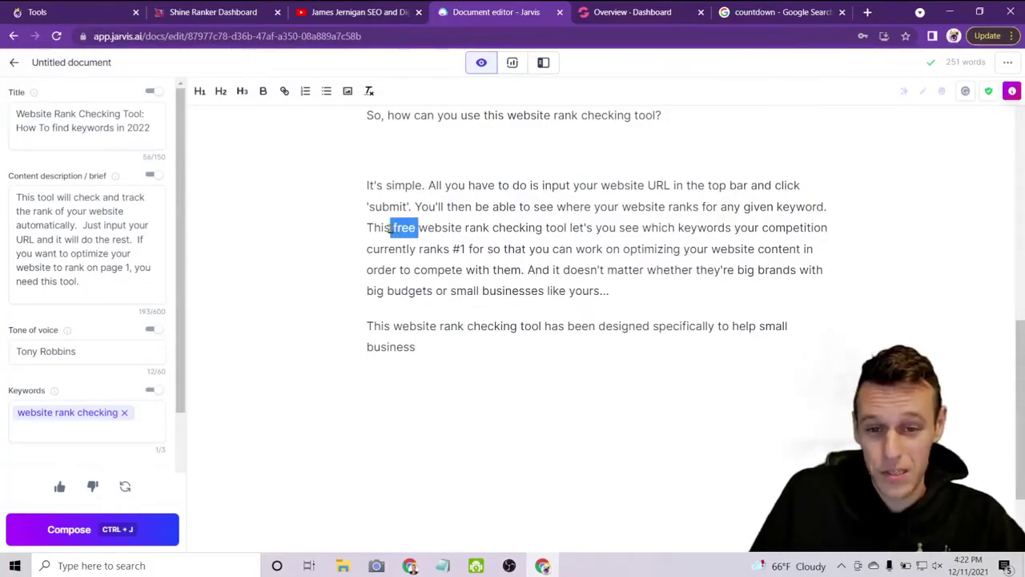
{"action": "key", "text": "BackSpace"}
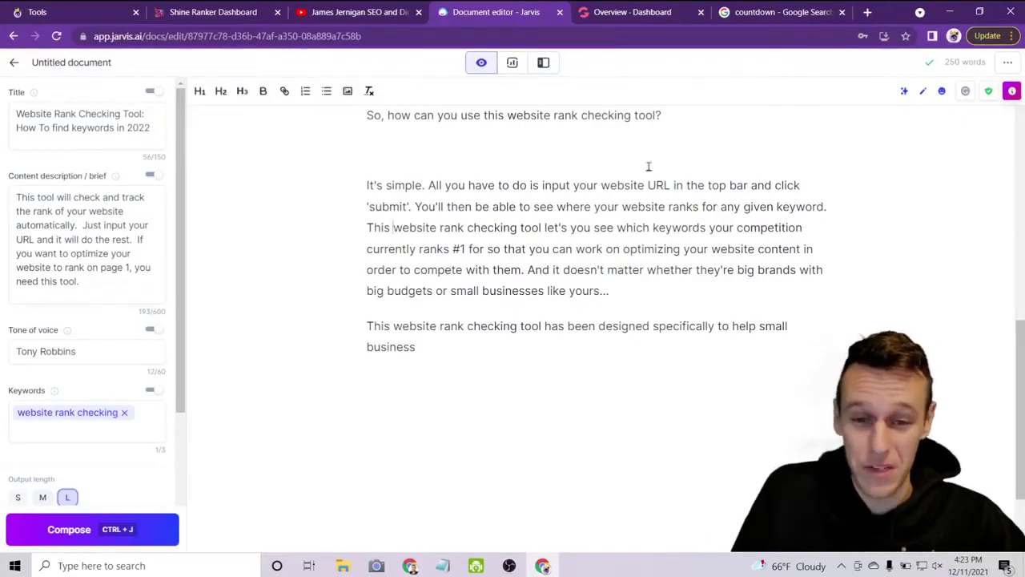
Complete the unfinished sentence ending in "help small business" with "who handle their own seo in house.".
{"action": "scroll", "coordinate": [583, 249], "scroll_direction": "down", "scroll_amount": 1}
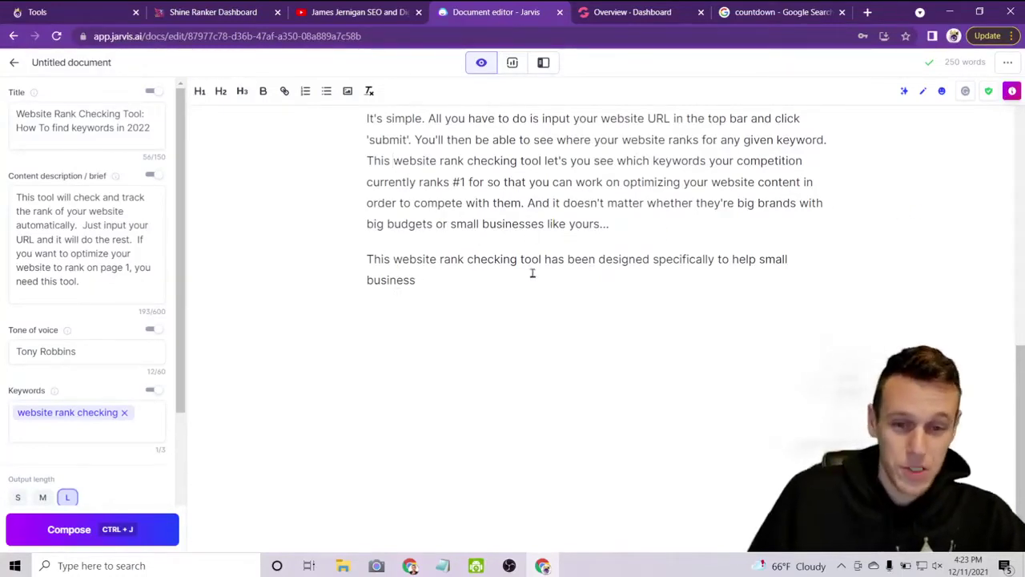
{"action": "left_click", "coordinate": [477, 277]}
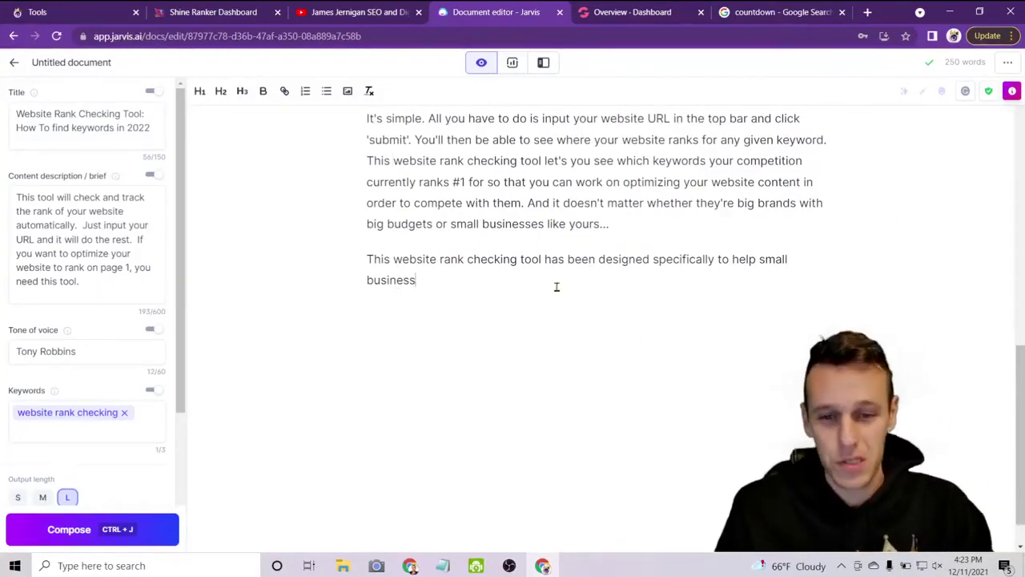
{"action": "type", "text": "wh"}
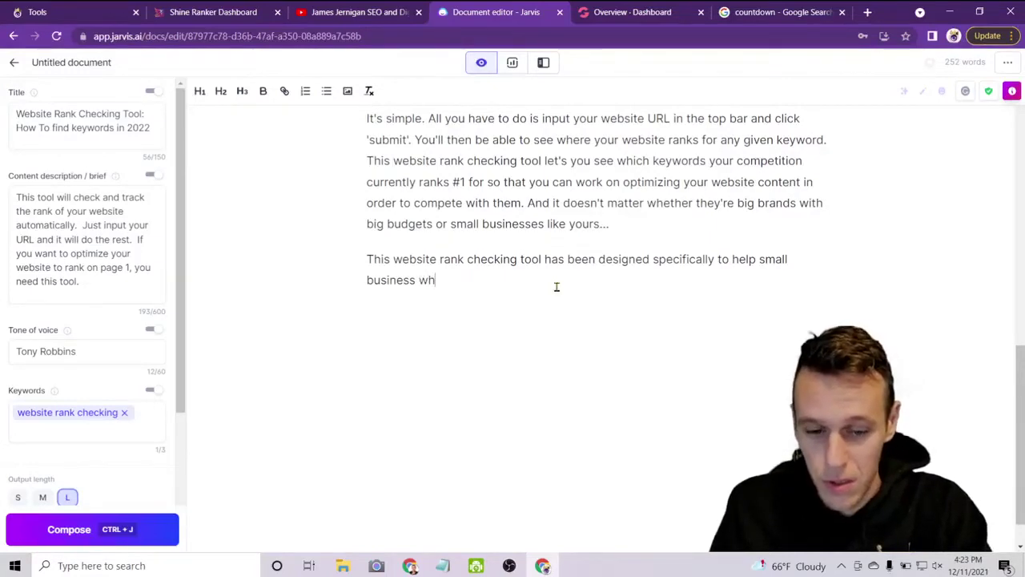
{"action": "type", "text": "o handle their o"}
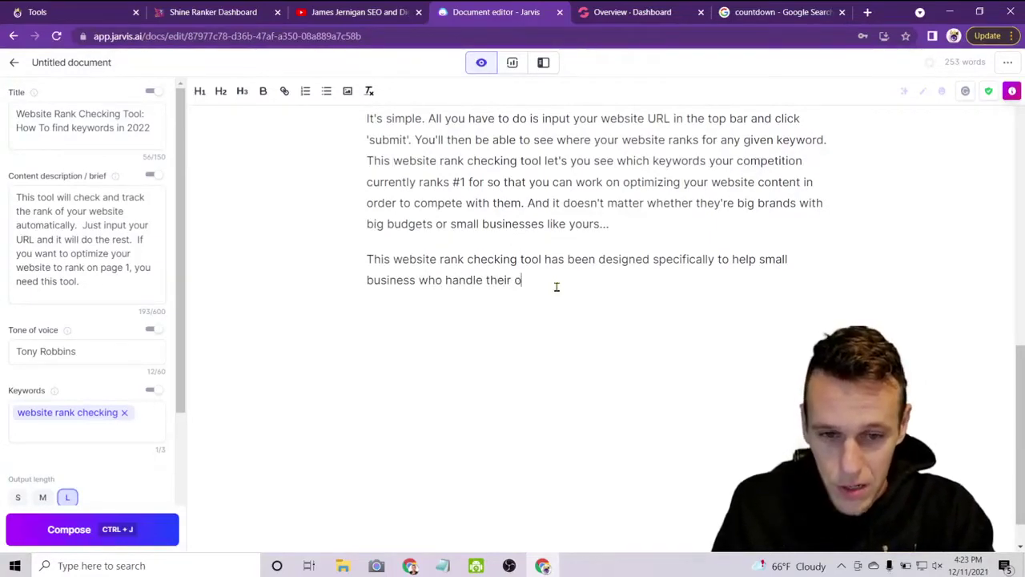
{"action": "type", "text": "wn seo in house."}
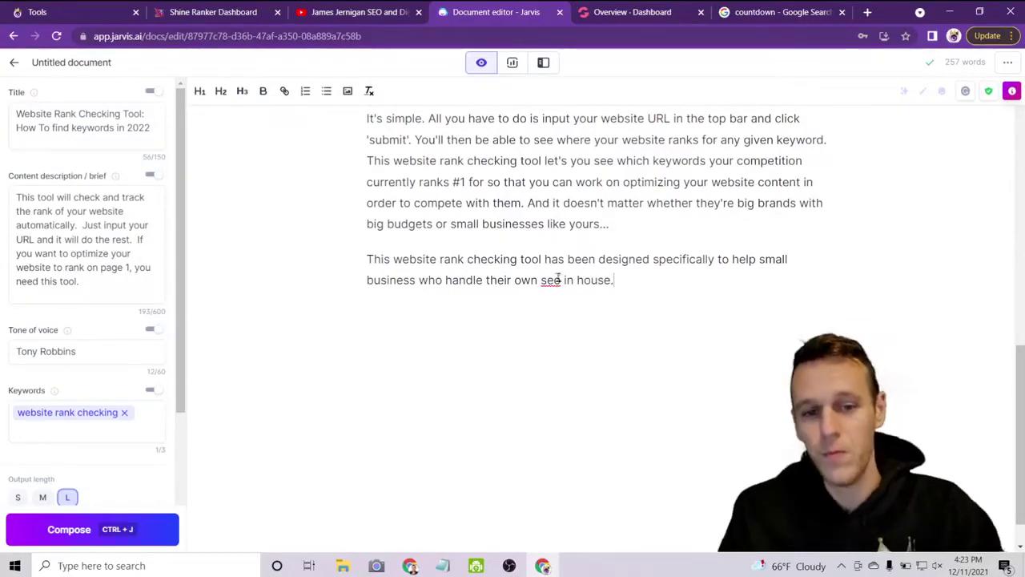
Have the AI compose a continuation after "in house." and review the generated text alongside the content brief.
{"action": "key", "text": "ctrl+j"}
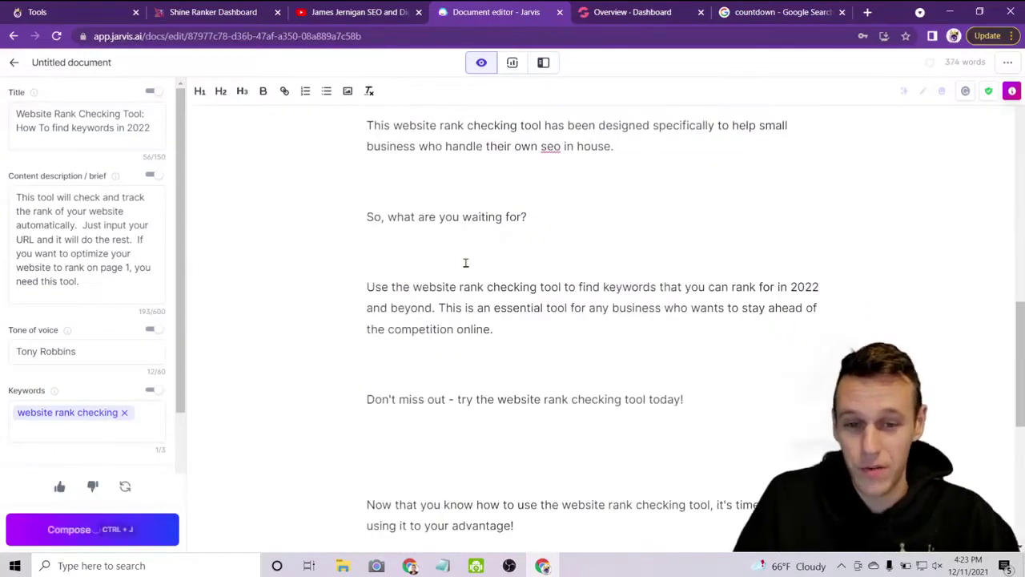
{"action": "scroll", "coordinate": [833, 257], "scroll_direction": "down", "scroll_amount": 1}
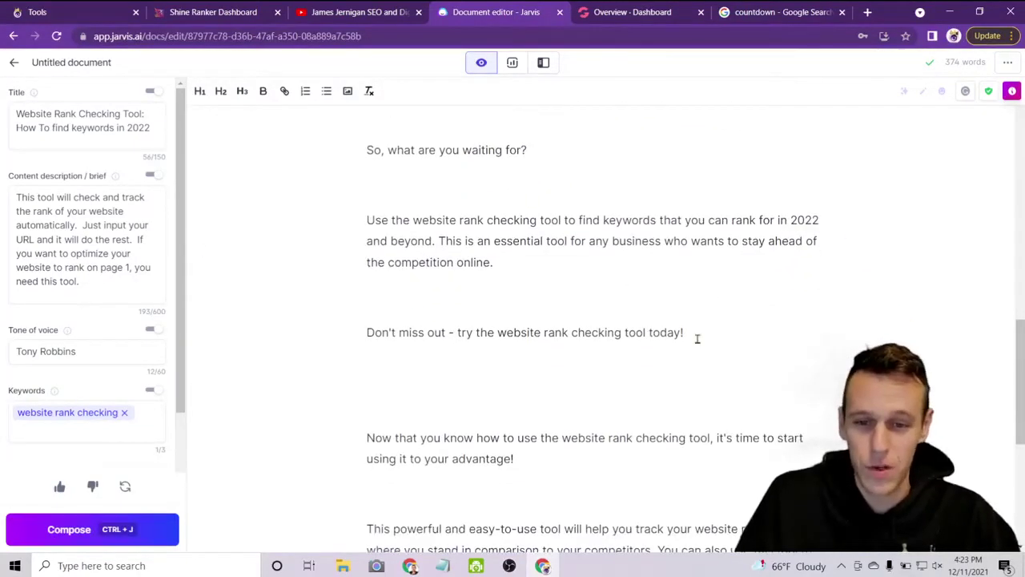
{"action": "scroll", "coordinate": [697, 338], "scroll_direction": "down", "scroll_amount": 4}
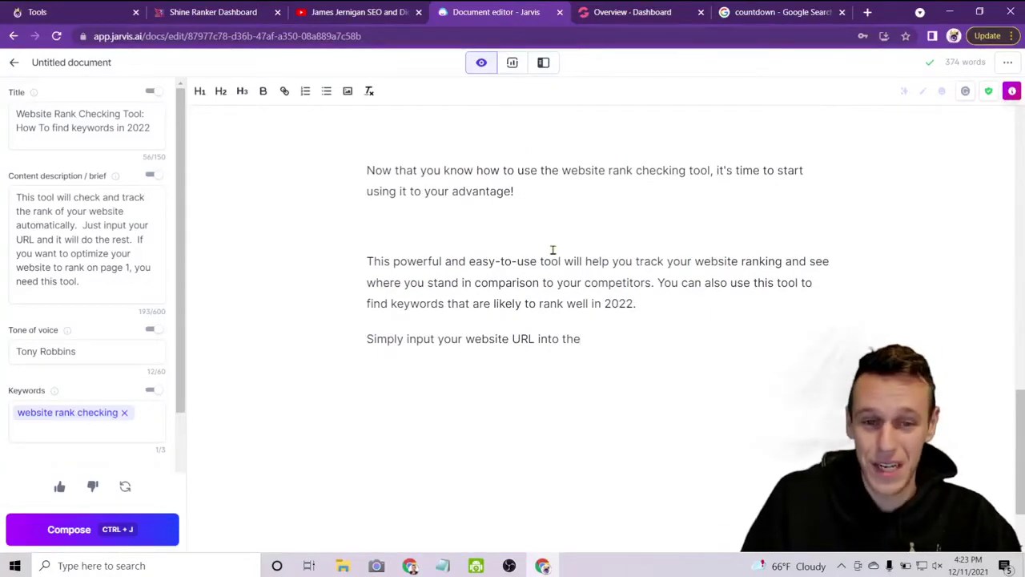
{"action": "scroll", "coordinate": [553, 250], "scroll_direction": "down", "scroll_amount": 1}
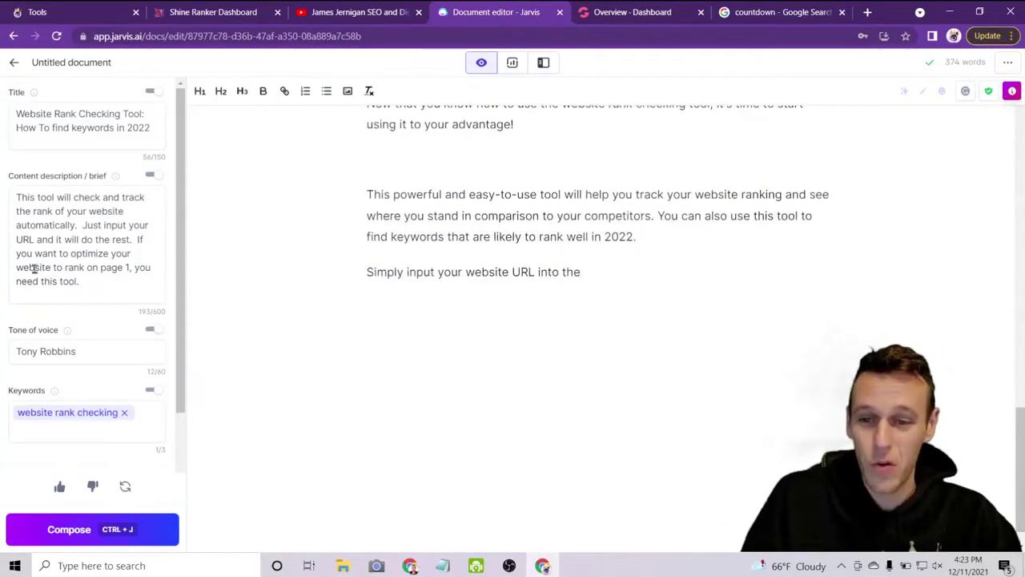
{"action": "left_click_drag", "start_coordinate": [15, 197], "coordinate": [110, 303]}
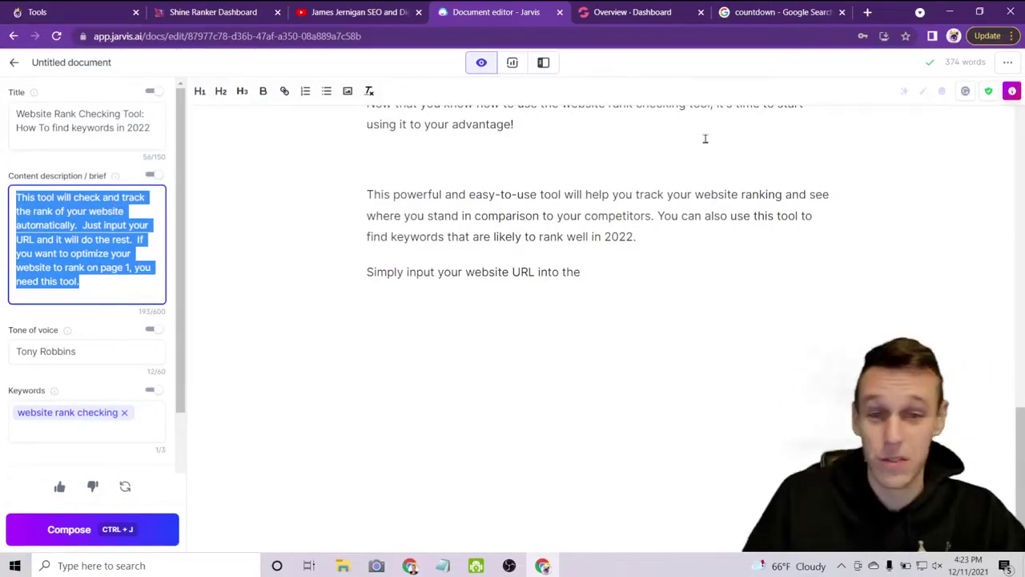
Delete the generated text from "Don't miss out" through the unfinished last sentence "Simply input your website URL into the".
{"action": "scroll", "coordinate": [769, 256], "scroll_direction": "up", "scroll_amount": 4}
{"action": "scroll", "coordinate": [712, 470], "scroll_direction": "down", "scroll_amount": 2}
{"action": "left_click_drag", "start_coordinate": [582, 406], "coordinate": [370, 296]}
{"action": "scroll", "coordinate": [481, 360], "scroll_direction": "up", "scroll_amount": 3}
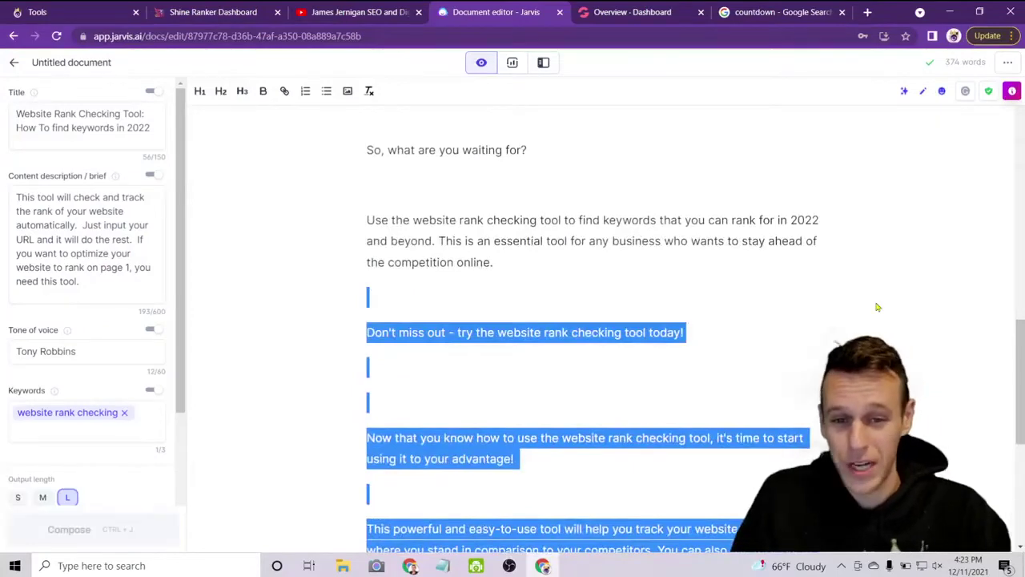
{"action": "key", "text": "BackSpace"}
{"action": "key", "text": "BackSpace"}
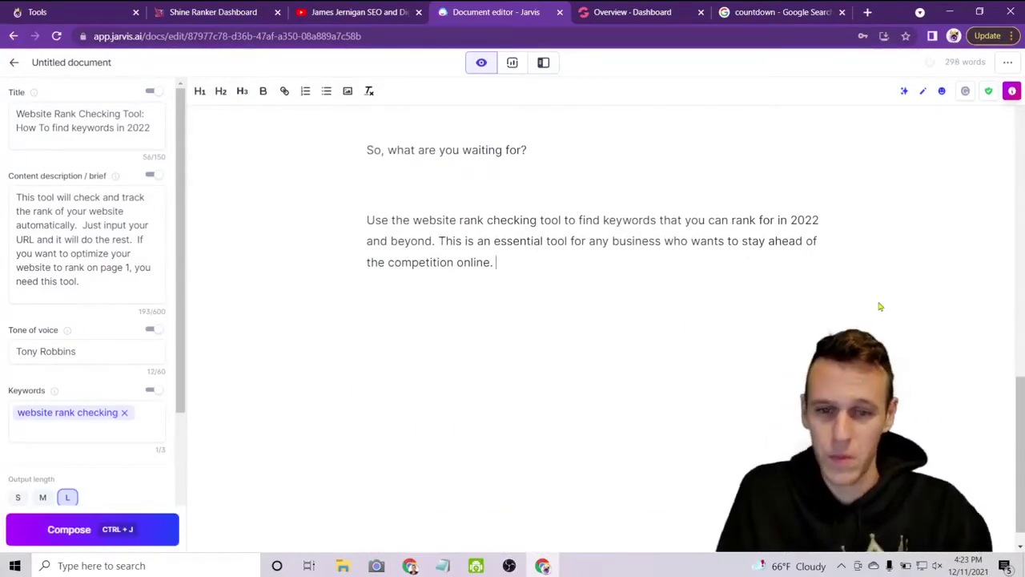
Delete the question "So, what are you waiting for?" and the remaining generated sentences after "in house.".
{"action": "scroll", "coordinate": [662, 396], "scroll_direction": "up", "scroll_amount": 5}
{"action": "scroll", "coordinate": [680, 419], "scroll_direction": "down", "scroll_amount": 2}
{"action": "left_click_drag", "start_coordinate": [568, 410], "coordinate": [282, 413]}
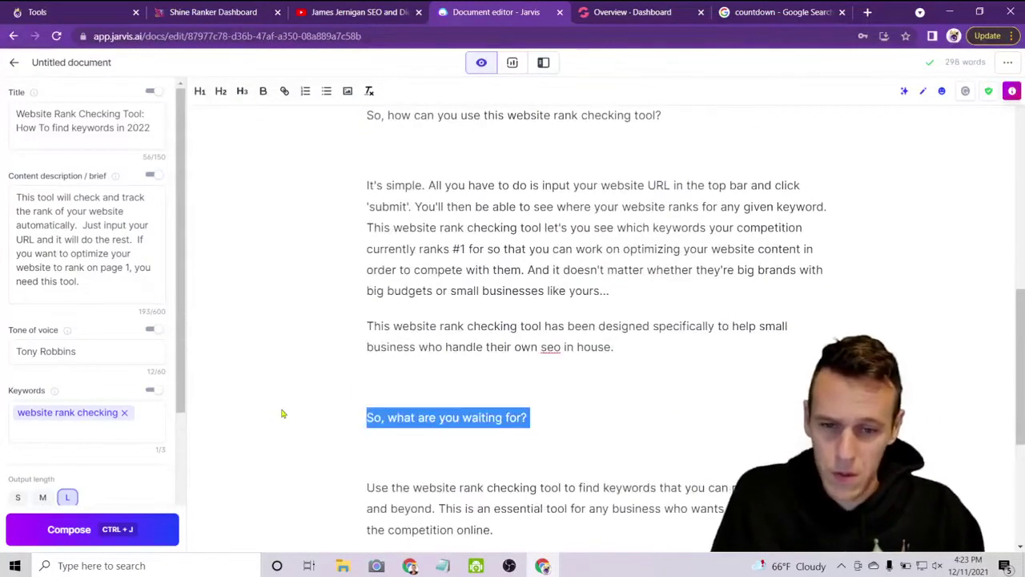
{"action": "key", "text": "BackSpace"}
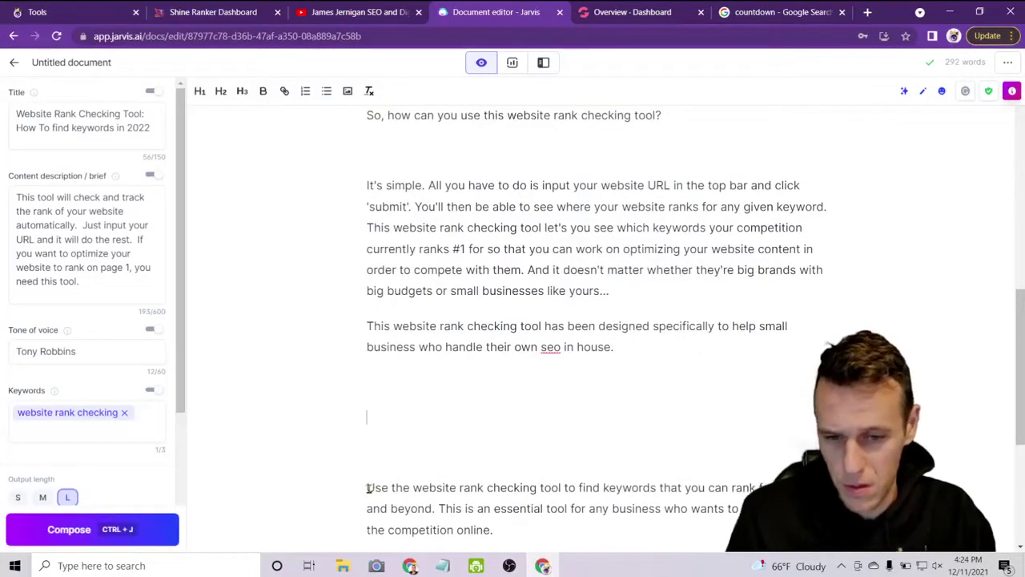
{"action": "key", "text": "BackSpace"}
{"action": "key", "text": "BackSpace"}
{"action": "key", "text": "BackSpace"}
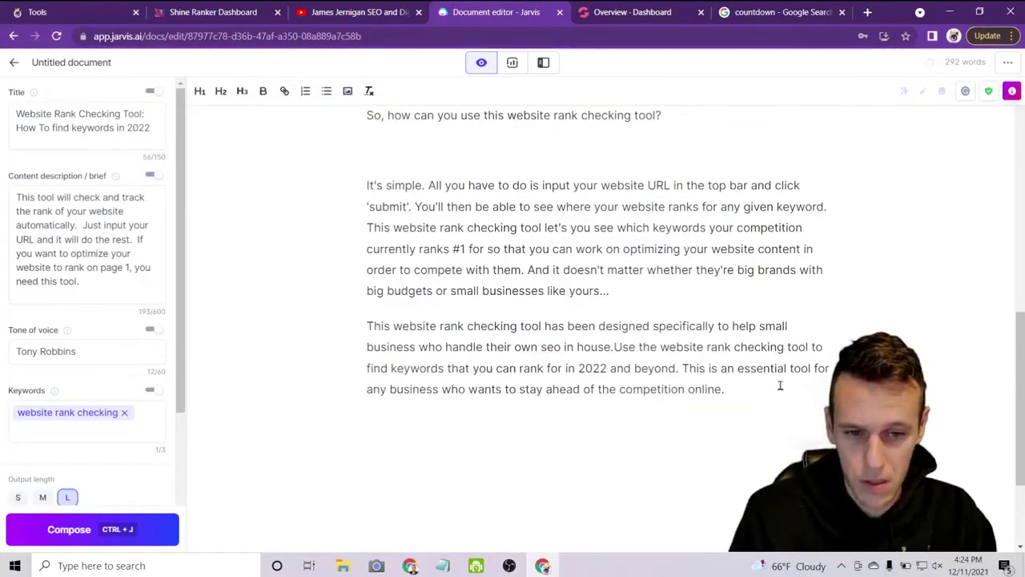
{"action": "left_click_drag", "start_coordinate": [614, 347], "coordinate": [712, 407]}
{"action": "key", "text": "BackSpace"}
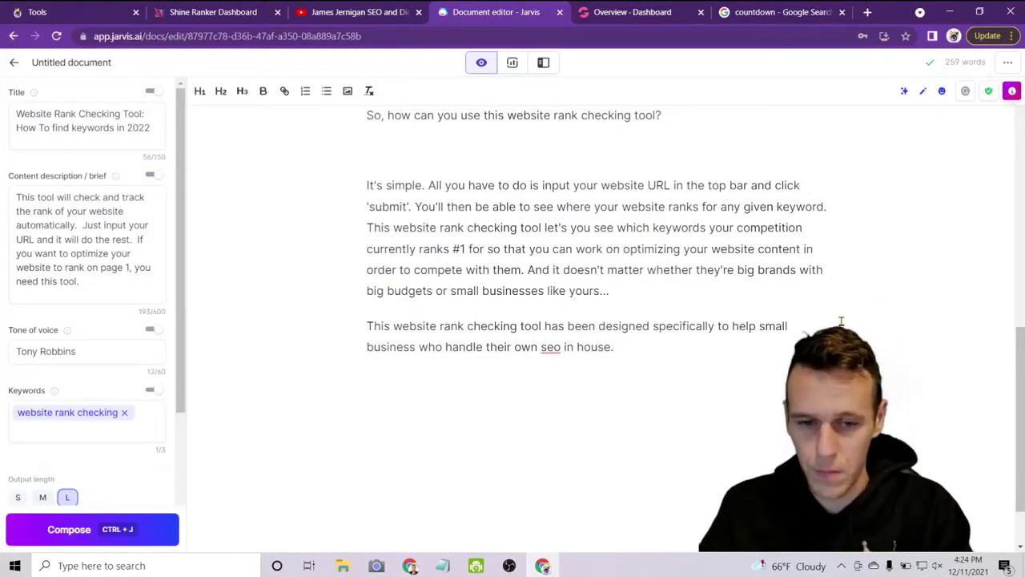
Start a new paragraph with "When it comes to on page seo, this tool will let you track your rank for your keywords over time.".
{"action": "key", "text": "Return"}
{"action": "key", "text": "Return"}
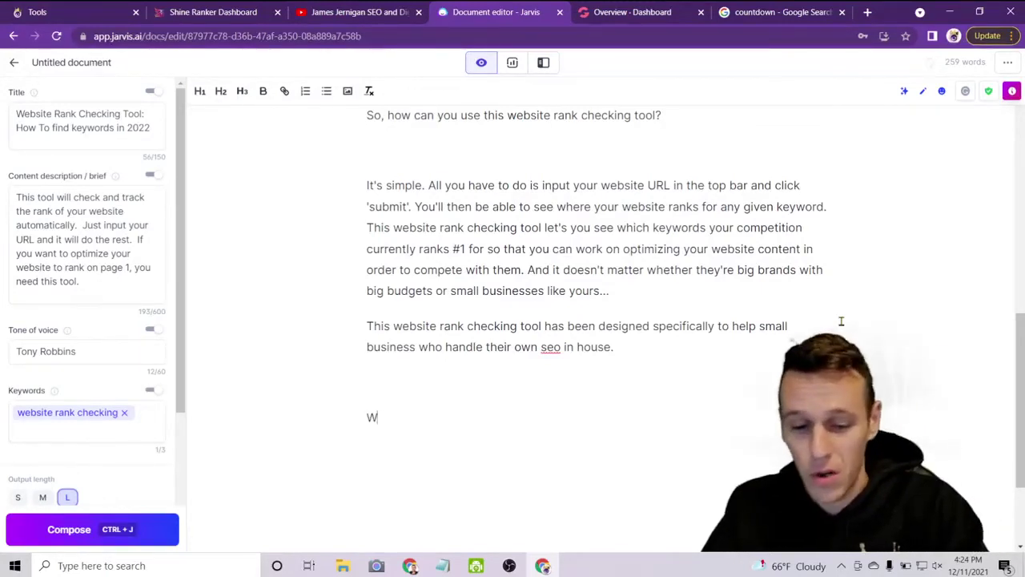
{"action": "type", "text": "When it comes to "}
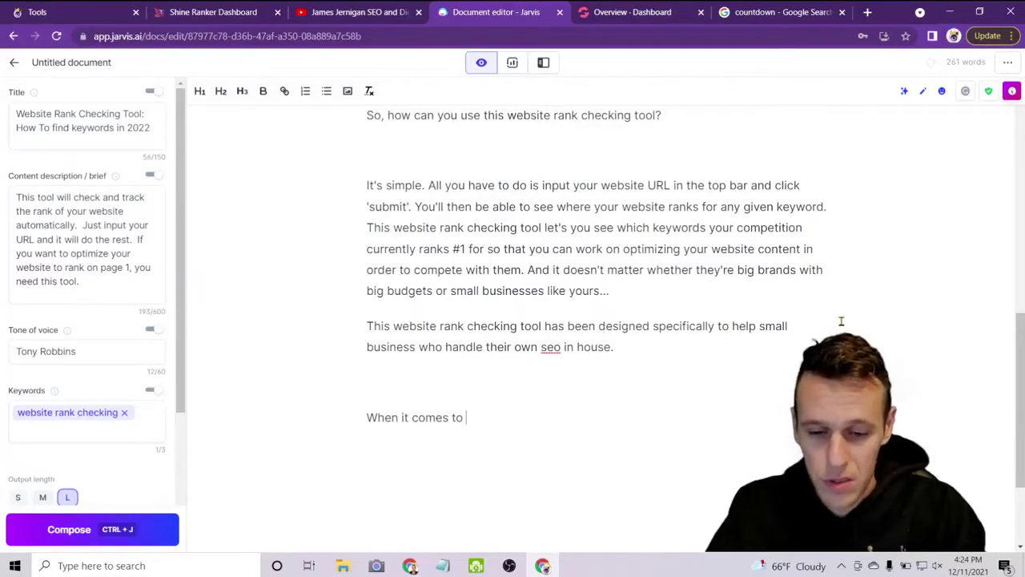
{"action": "type", "text": "on page se"}
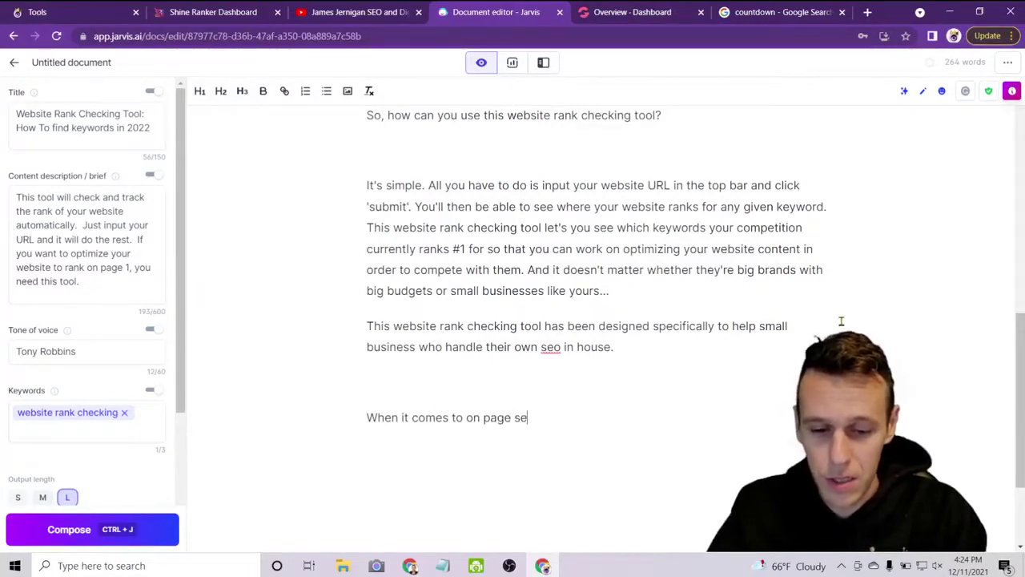
{"action": "type", "text": "o, this tool wi"}
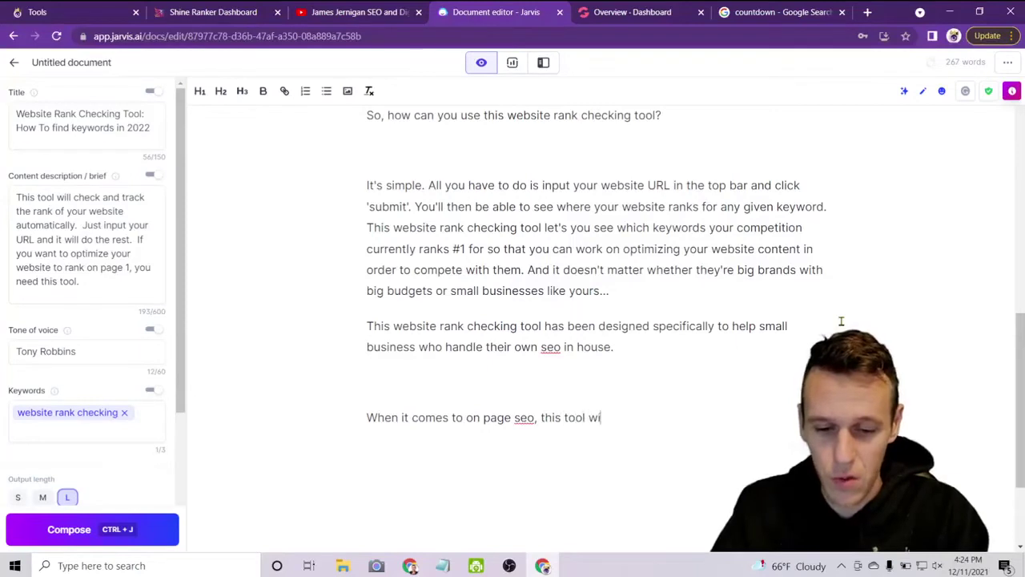
{"action": "type", "text": "ll let you track"}
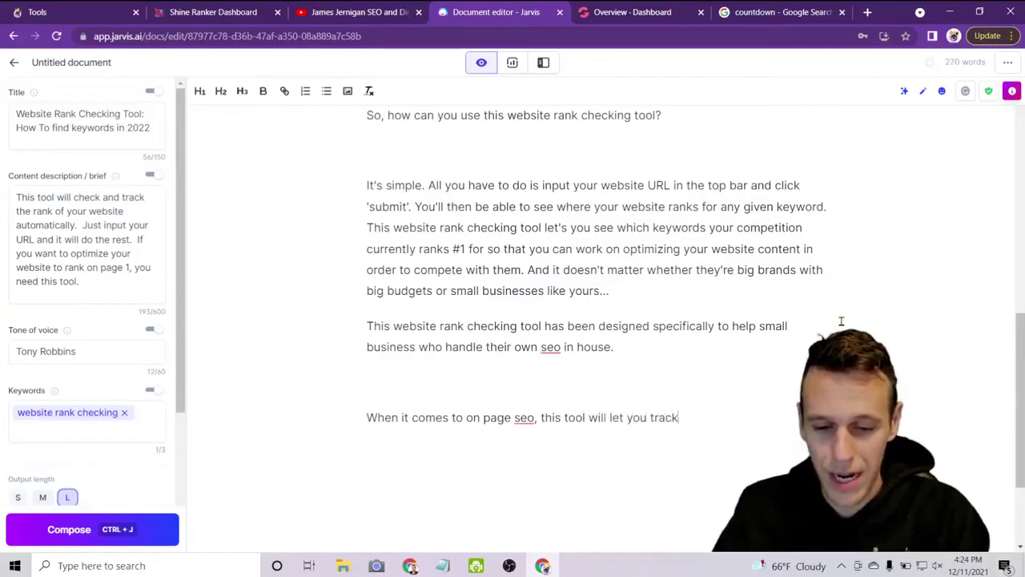
{"action": "type", "text": " your rank "}
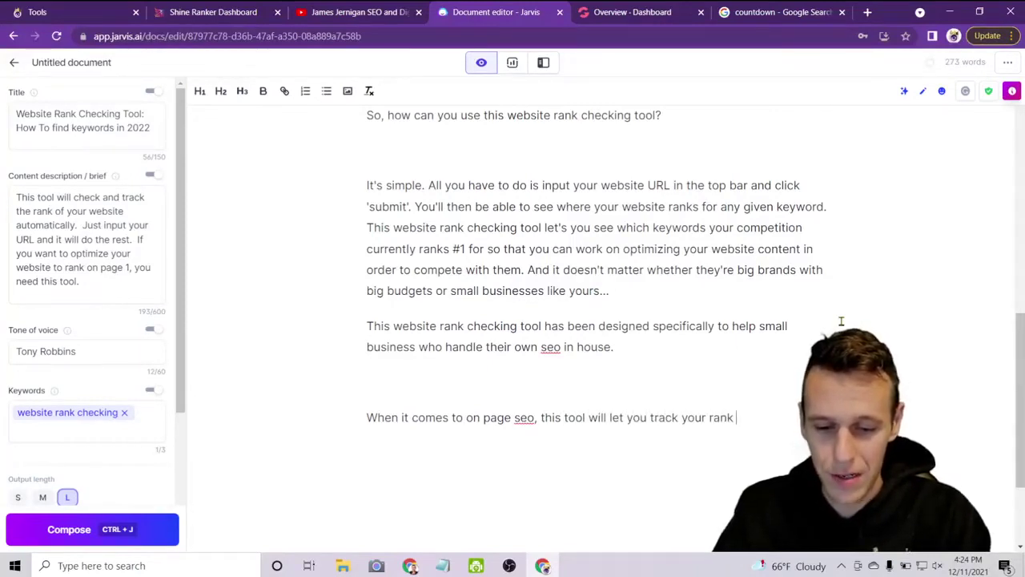
{"action": "type", "text": "for your key"}
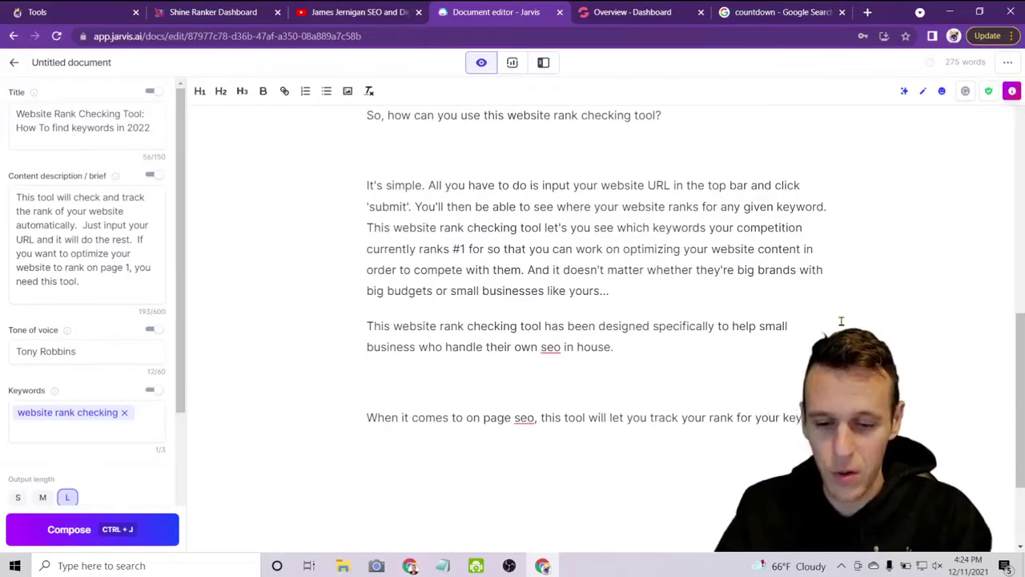
{"action": "type", "text": "words over time."}
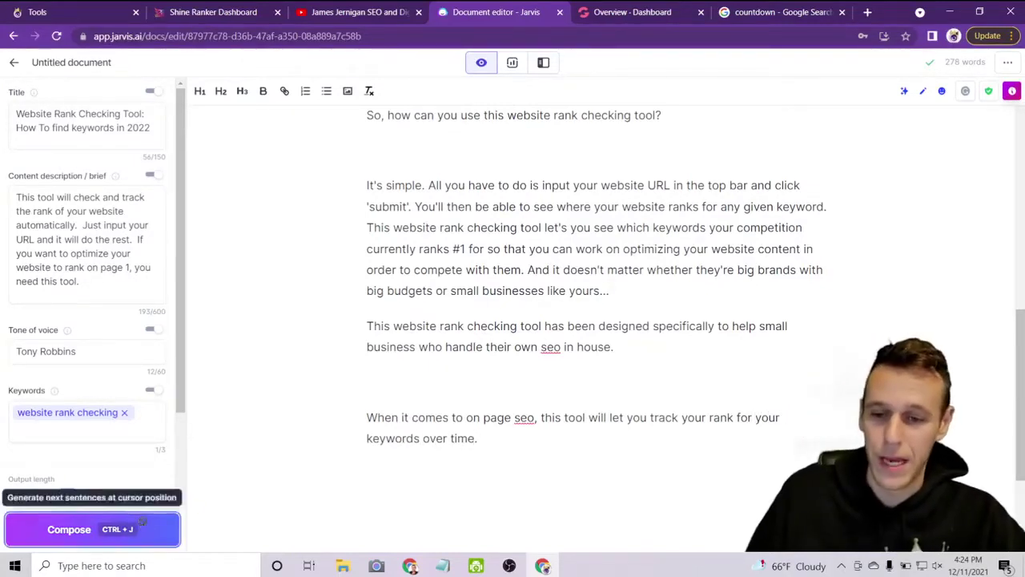
Have the AI compose the continuation of the on page seo paragraph, and review the whole article against the brief.
{"action": "left_click", "coordinate": [80, 528]}
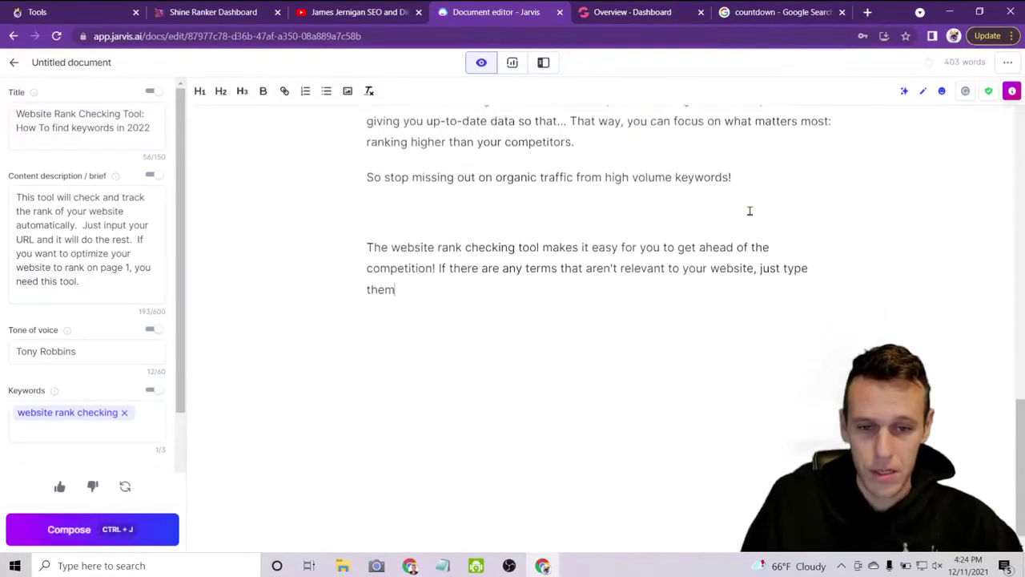
{"action": "left_click_drag", "start_coordinate": [24, 211], "coordinate": [96, 293]}
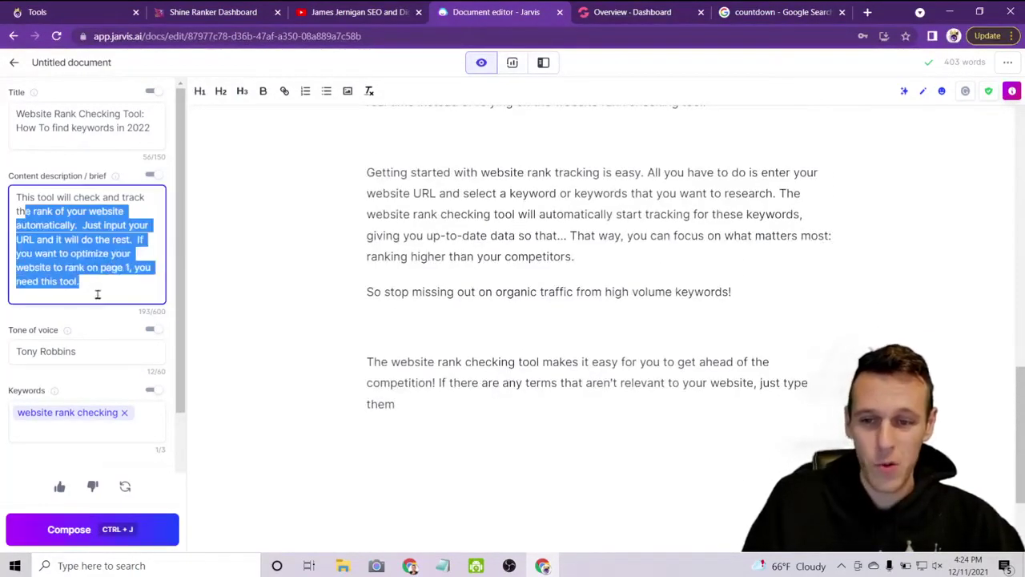
{"action": "left_click", "coordinate": [599, 379]}
{"action": "scroll", "coordinate": [597, 368], "scroll_direction": "up", "scroll_amount": 4}
{"action": "scroll", "coordinate": [598, 367], "scroll_direction": "up", "scroll_amount": 8}
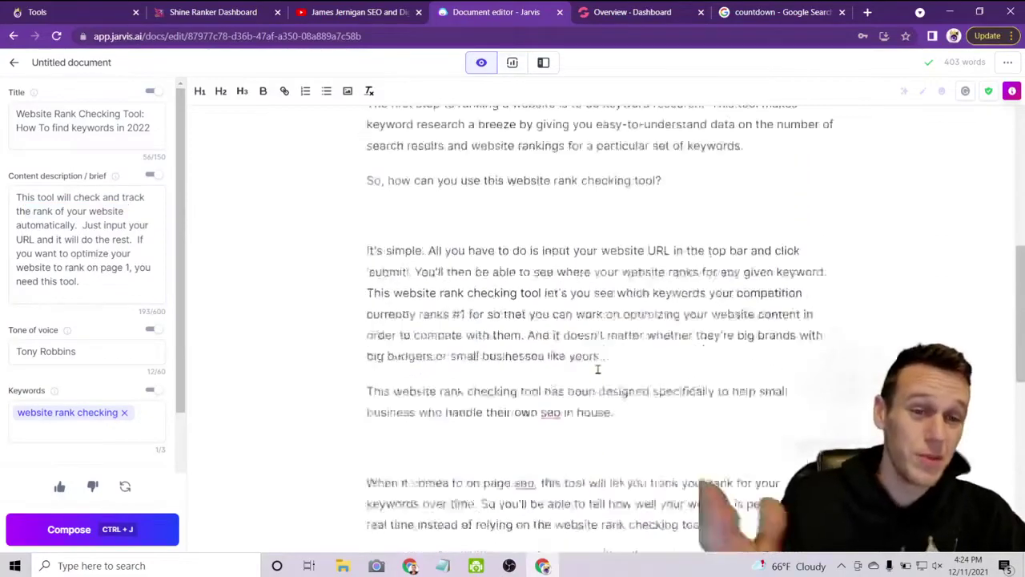
{"action": "scroll", "coordinate": [608, 345], "scroll_direction": "down", "scroll_amount": 1}
{"action": "scroll", "coordinate": [608, 346], "scroll_direction": "down", "scroll_amount": 5}
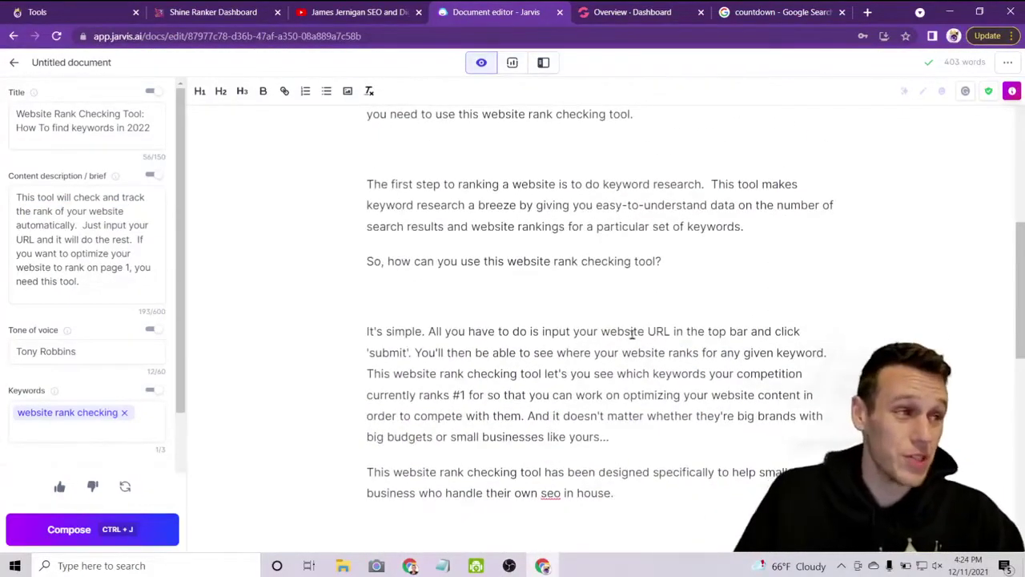
{"action": "scroll", "coordinate": [632, 329], "scroll_direction": "down", "scroll_amount": 5}
{"action": "scroll", "coordinate": [786, 421], "scroll_direction": "down", "scroll_amount": 3}
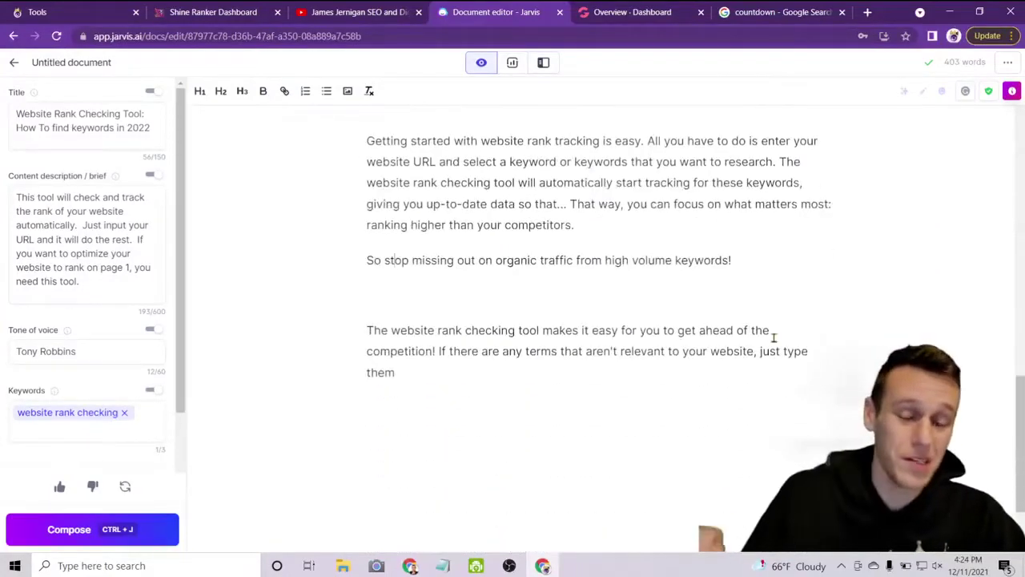
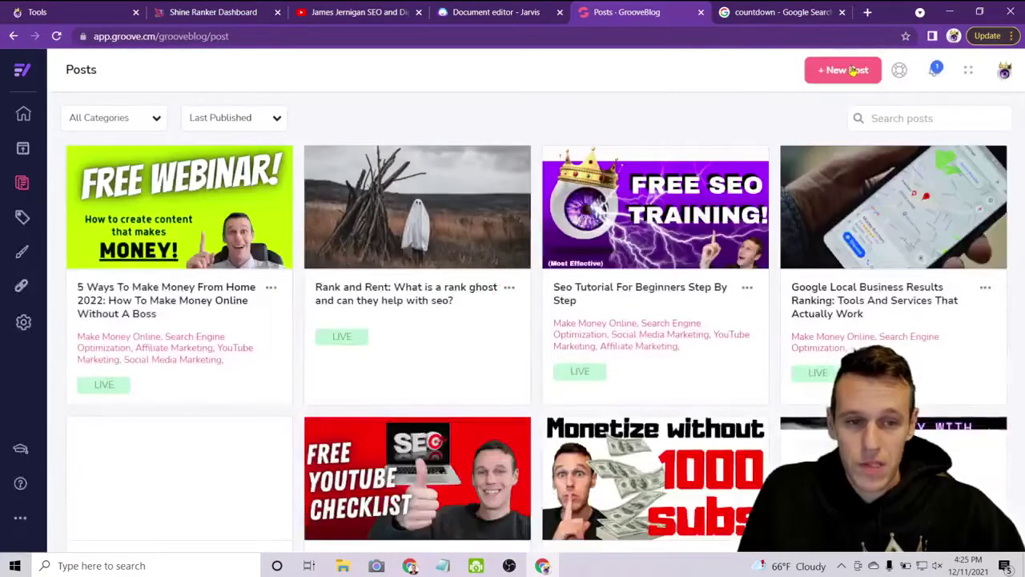
Create a new GrooveBlog post and paste the copied article into its description area.
{"action": "left_click", "coordinate": [852, 70]}
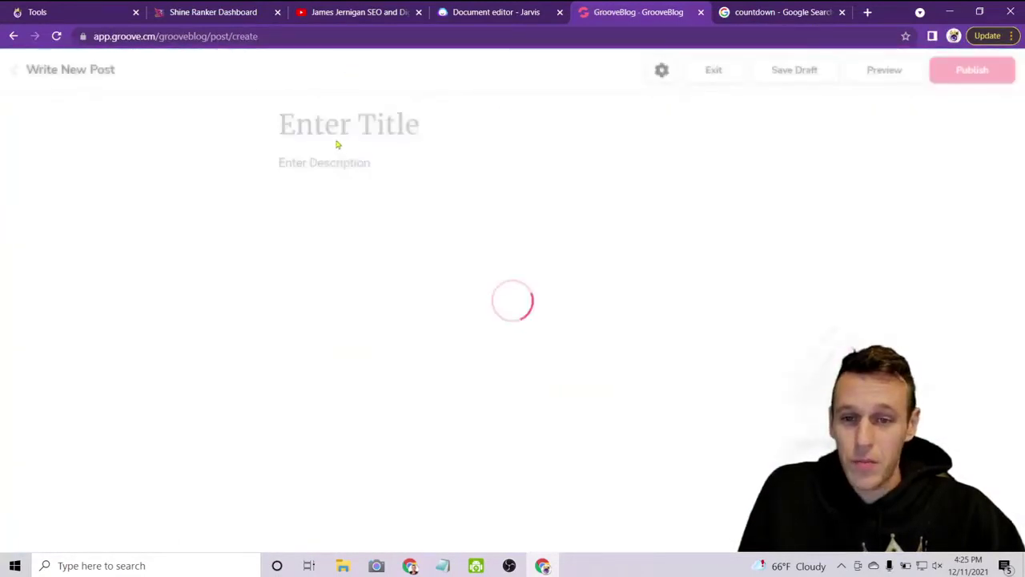
{"action": "right_click", "coordinate": [331, 167]}
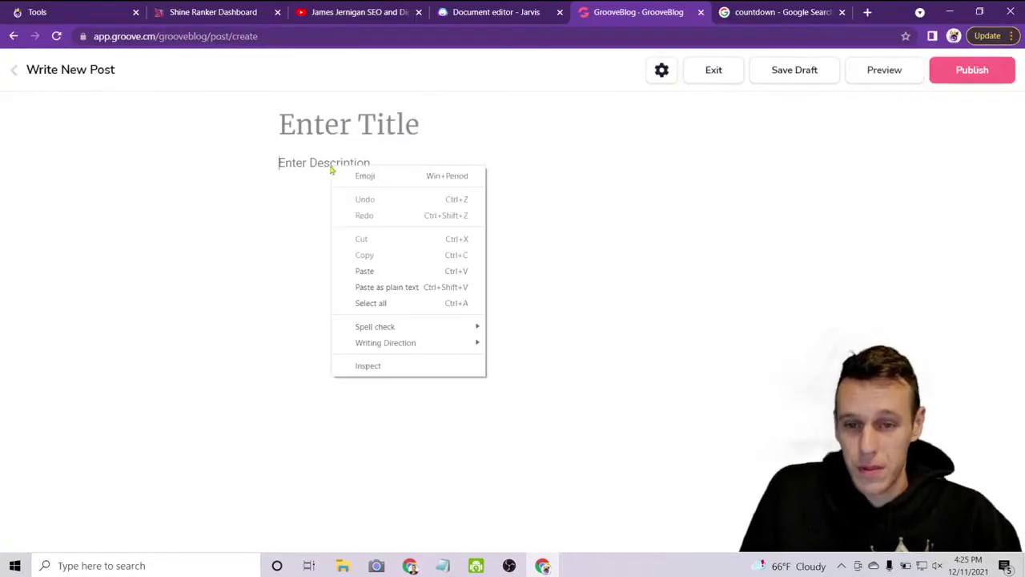
{"action": "left_click", "coordinate": [373, 270]}
{"action": "scroll", "coordinate": [601, 348], "scroll_direction": "up", "scroll_amount": 10}
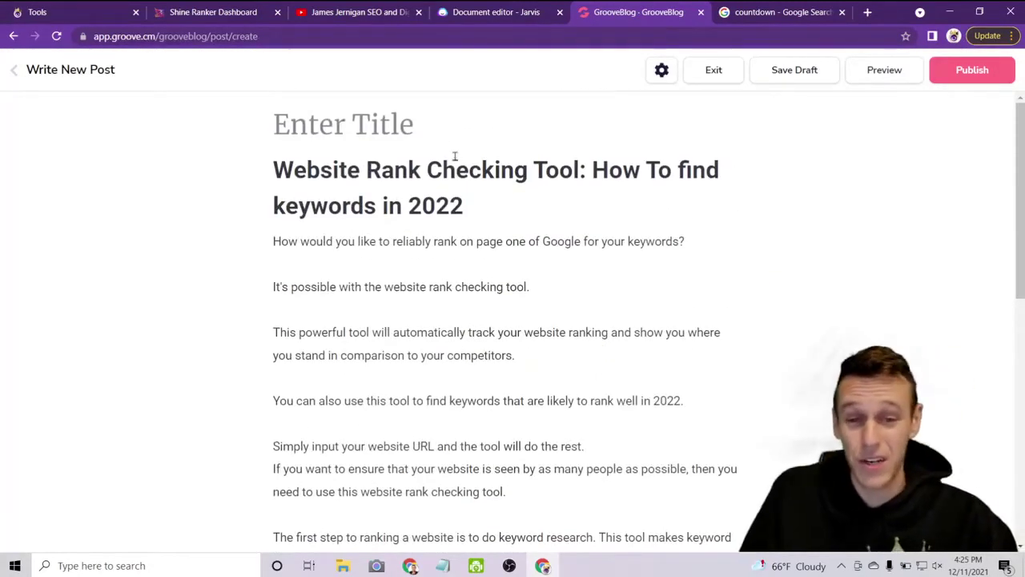
Copy the article's heading "Website Rank Checking Tool: How To find keywords in 2022" into the post title and check the heading's style.
{"action": "left_click_drag", "start_coordinate": [483, 221], "coordinate": [197, 174]}
{"action": "right_click", "coordinate": [336, 175]}
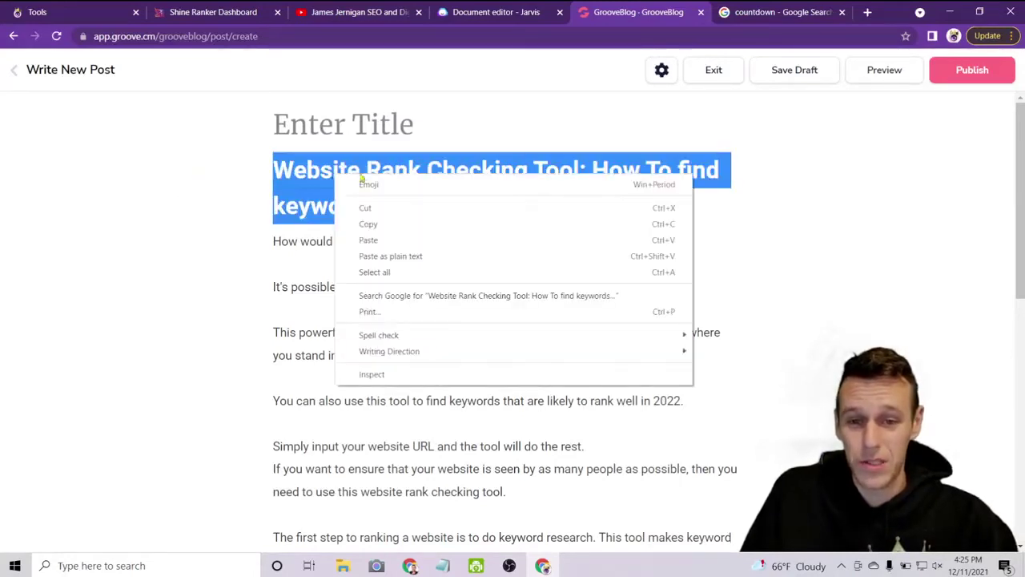
{"action": "left_click", "coordinate": [369, 223]}
{"action": "left_click", "coordinate": [341, 123]}
{"action": "right_click", "coordinate": [343, 123]}
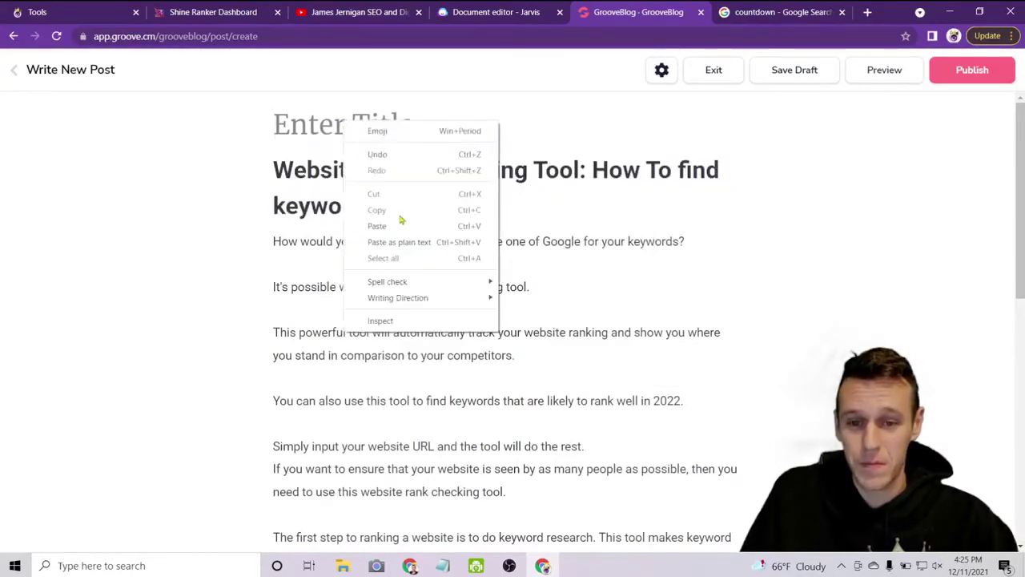
{"action": "left_click", "coordinate": [377, 226]}
{"action": "left_click_drag", "start_coordinate": [546, 330], "coordinate": [282, 298]}
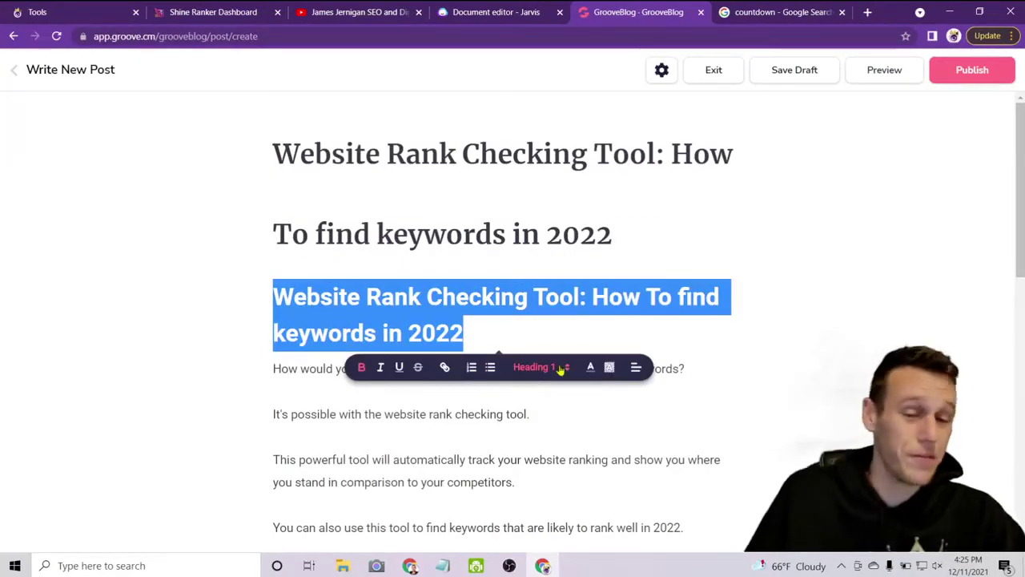
{"action": "left_click", "coordinate": [653, 337]}
Format the sentence "You can also use this tool to find keywords that are likely to rank well in 2022." as a bold Heading 2.
{"action": "scroll", "coordinate": [660, 348], "scroll_direction": "down", "scroll_amount": 3}
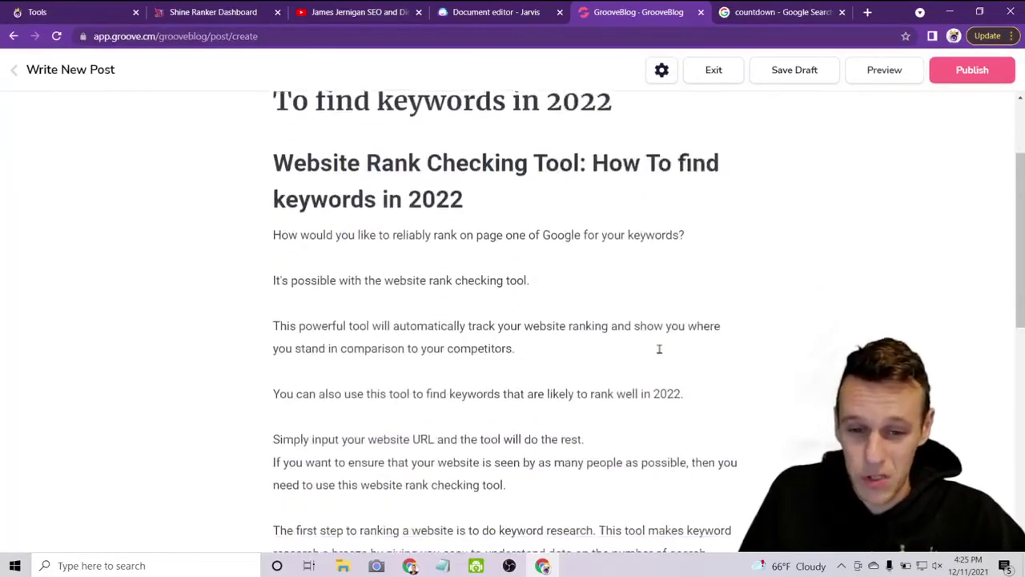
{"action": "left_click_drag", "start_coordinate": [685, 259], "coordinate": [273, 267]}
{"action": "left_click", "coordinate": [503, 288]}
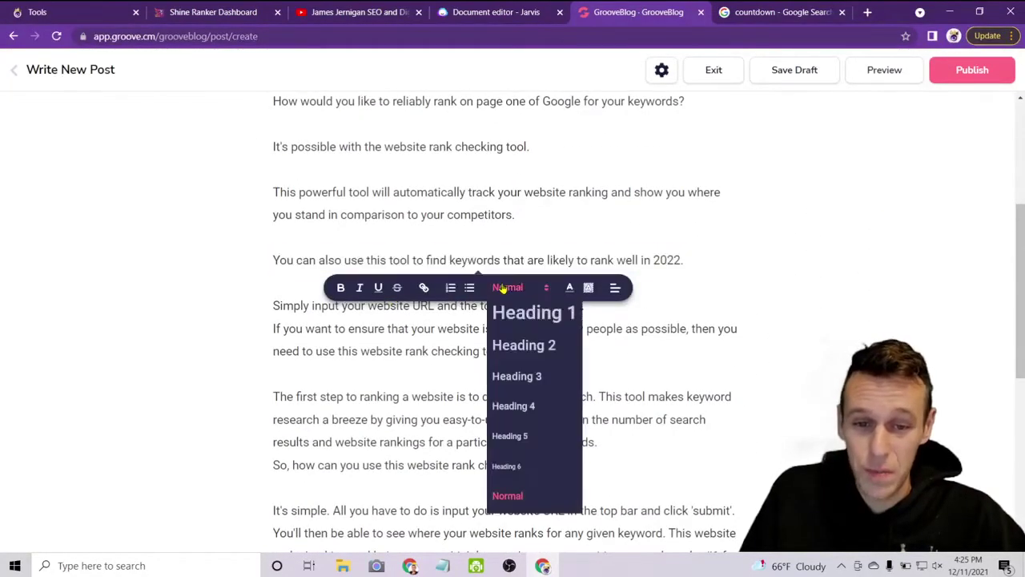
{"action": "left_click", "coordinate": [522, 346]}
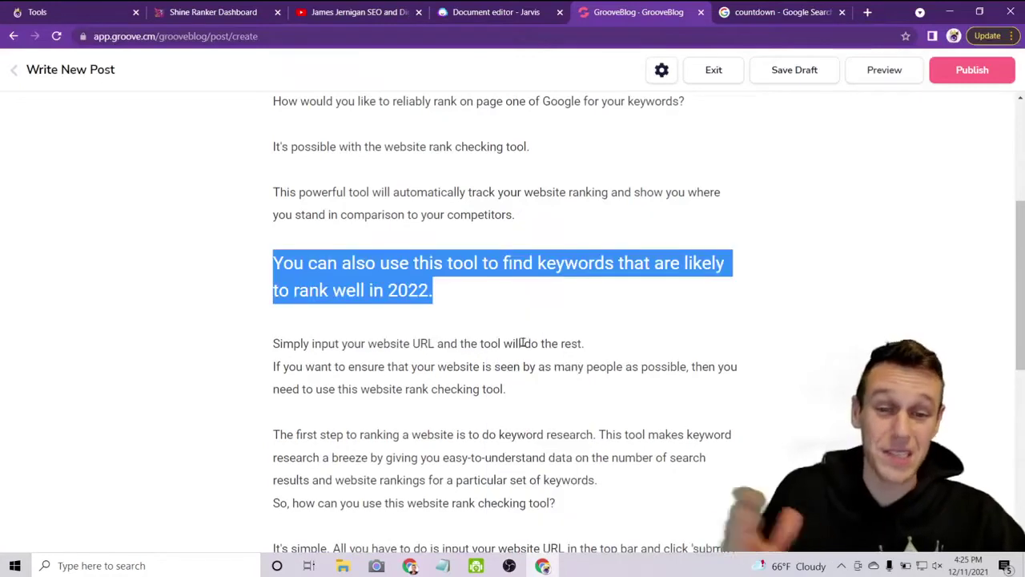
{"action": "left_click", "coordinate": [463, 295]}
{"action": "left_click_drag", "start_coordinate": [433, 290], "coordinate": [271, 262]}
{"action": "left_click", "coordinate": [362, 322]}
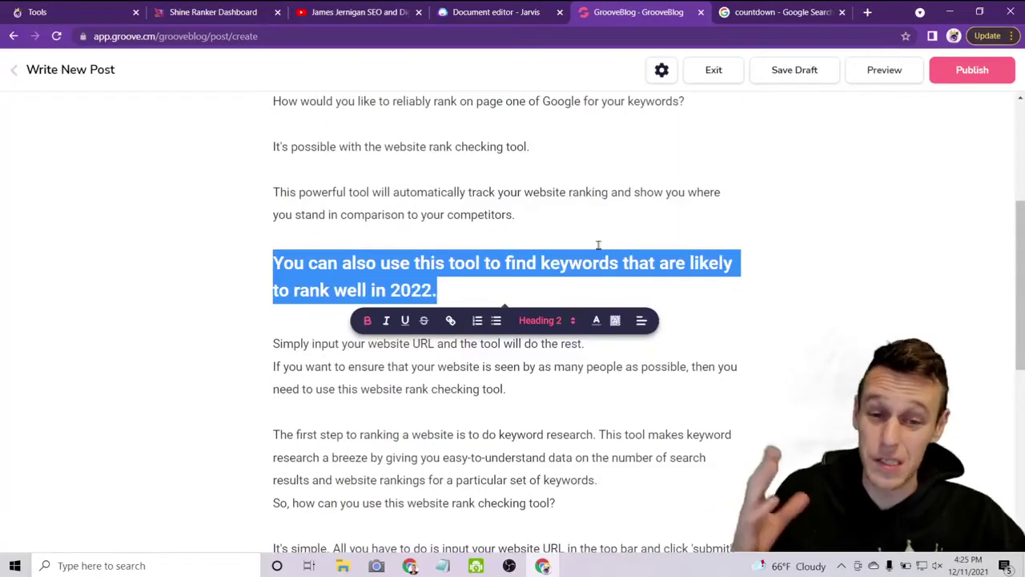
Add a video block just above the paragraph beginning "The first step to ranking a website".
{"action": "scroll", "coordinate": [597, 357], "scroll_direction": "down", "scroll_amount": 2}
{"action": "scroll", "coordinate": [745, 280], "scroll_direction": "down", "scroll_amount": 1}
{"action": "scroll", "coordinate": [712, 228], "scroll_direction": "down", "scroll_amount": 1}
{"action": "scroll", "coordinate": [697, 234], "scroll_direction": "down", "scroll_amount": 3}
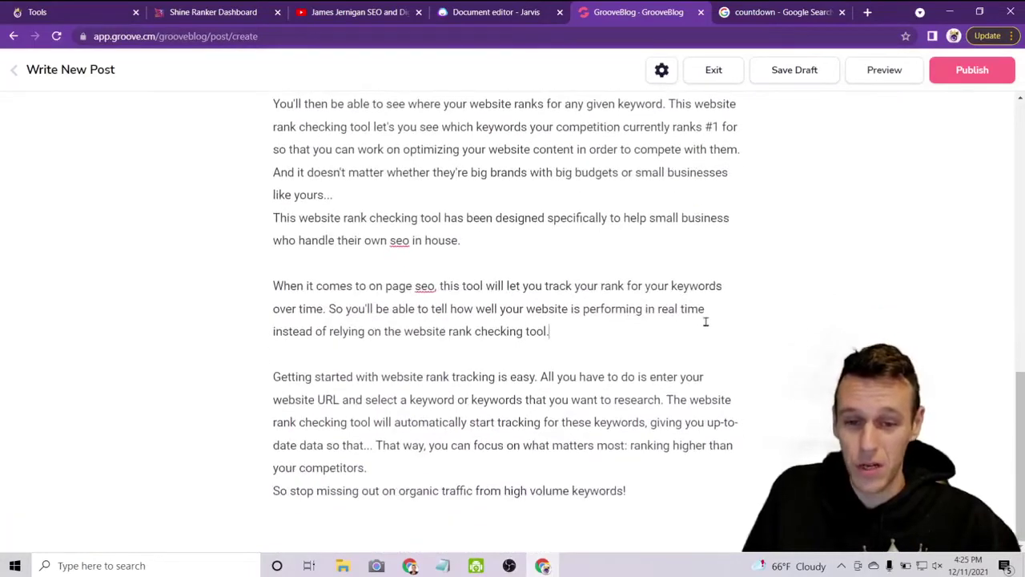
{"action": "scroll", "coordinate": [699, 279], "scroll_direction": "up", "scroll_amount": 4}
{"action": "scroll", "coordinate": [700, 279], "scroll_direction": "up", "scroll_amount": 2}
{"action": "scroll", "coordinate": [376, 204], "scroll_direction": "down", "scroll_amount": 2}
{"action": "left_click", "coordinate": [243, 288]}
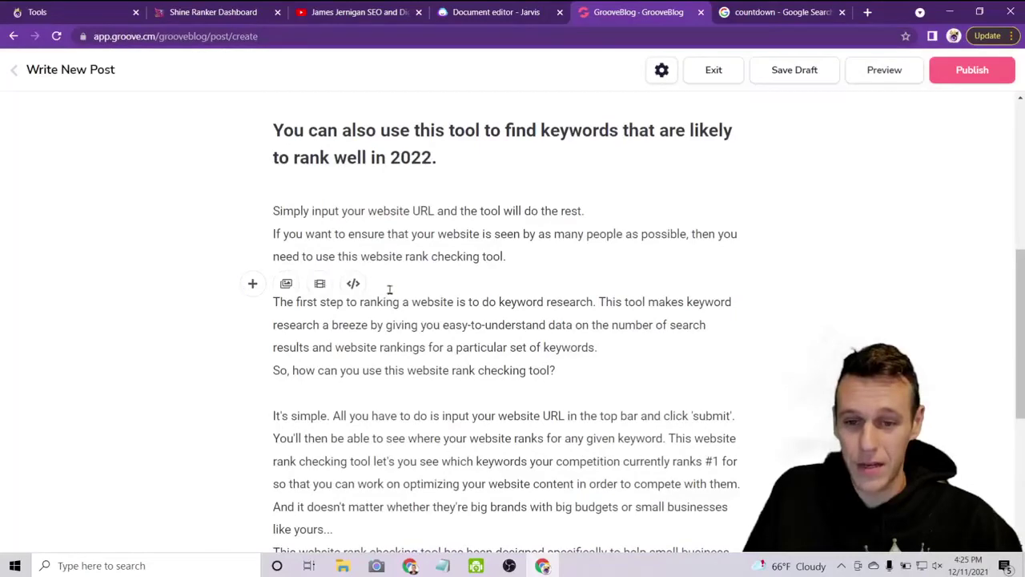
{"action": "left_click", "coordinate": [320, 285]}
Open the "Website Rank Checking: How To Track Your Website's Google Rankings" video on the YouTube channel page and copy its URL.
{"action": "left_click", "coordinate": [385, 12]}
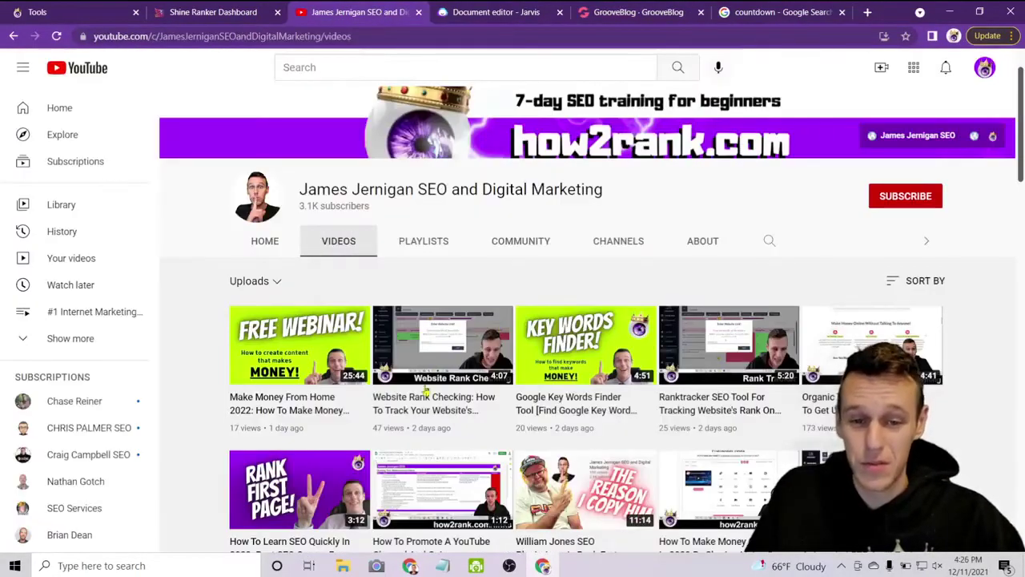
{"action": "left_click", "coordinate": [443, 344]}
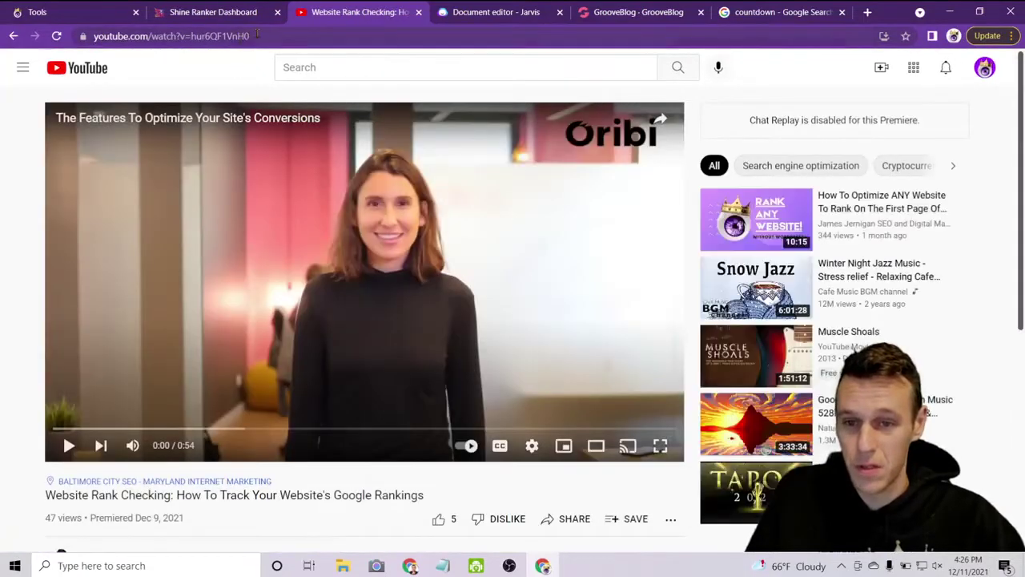
{"action": "left_click", "coordinate": [256, 35]}
{"action": "triple_click", "coordinate": [162, 36]}
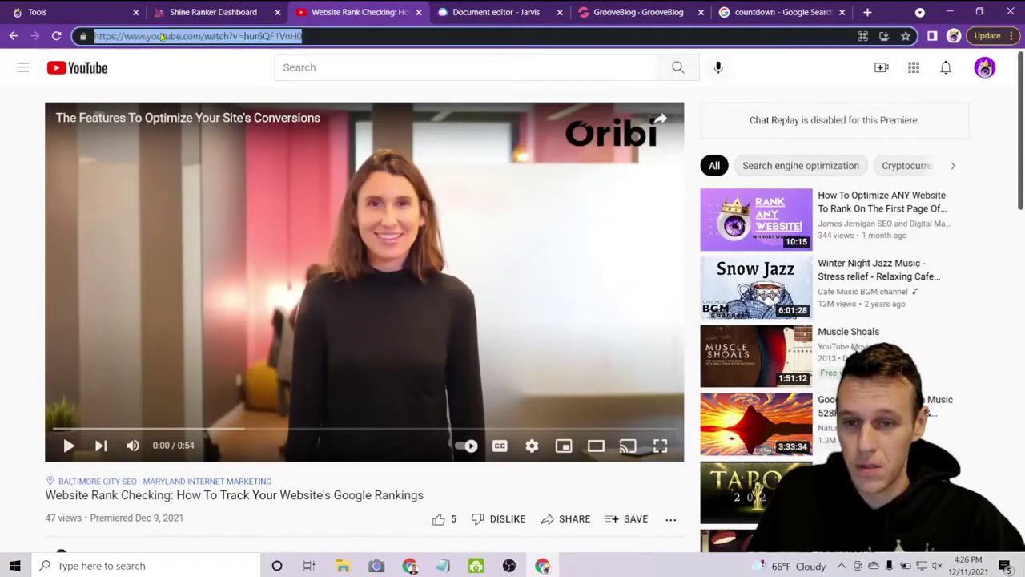
{"action": "right_click", "coordinate": [162, 37]}
{"action": "left_click", "coordinate": [196, 106]}
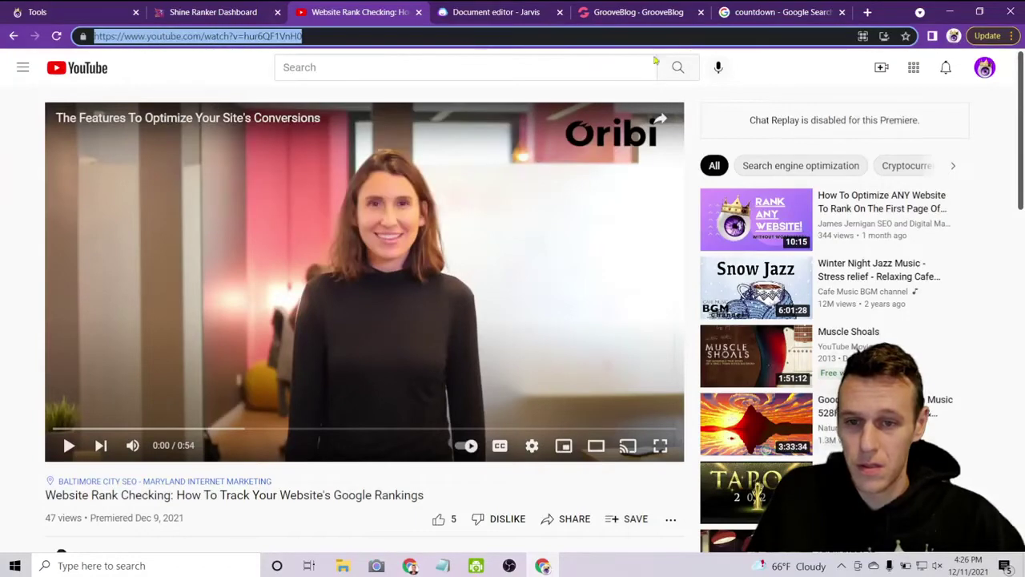
Return to the GrooveBlog post and embed the video by pasting the copied YouTube link into the video block.
{"action": "left_click", "coordinate": [635, 12]}
{"action": "left_click", "coordinate": [303, 282]}
{"action": "right_click", "coordinate": [304, 281]}
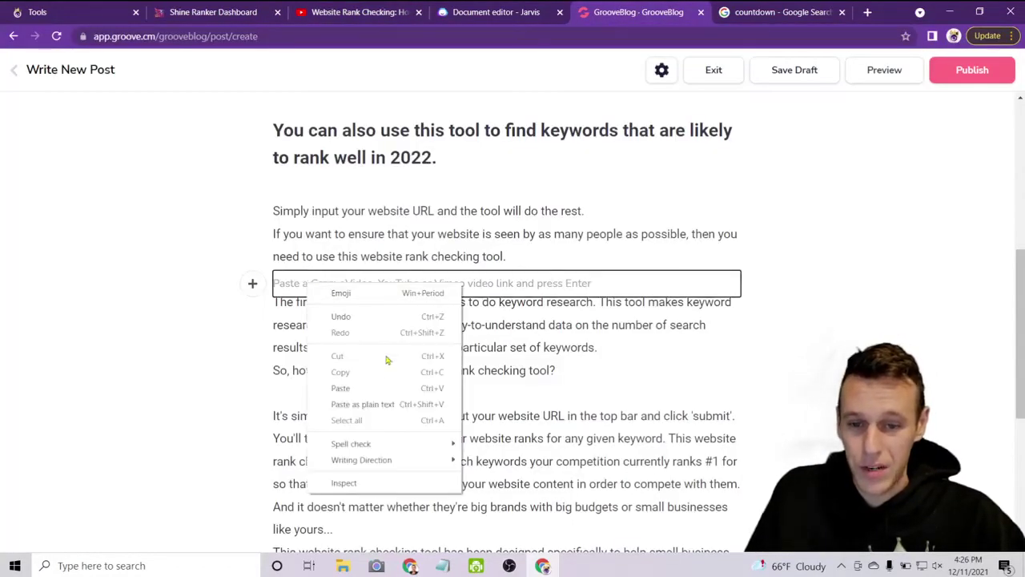
{"action": "left_click", "coordinate": [389, 387]}
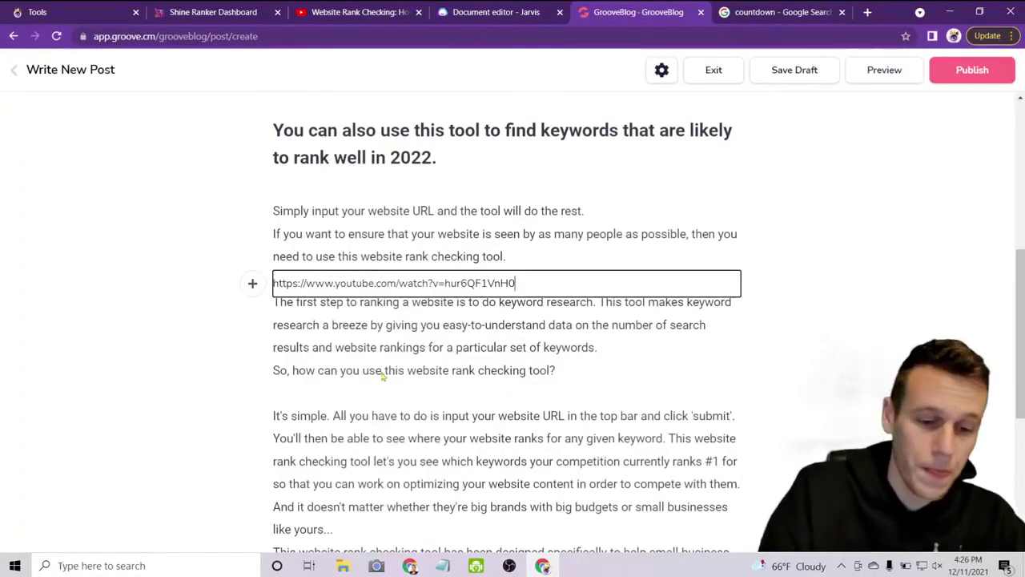
{"action": "key", "text": "Return"}
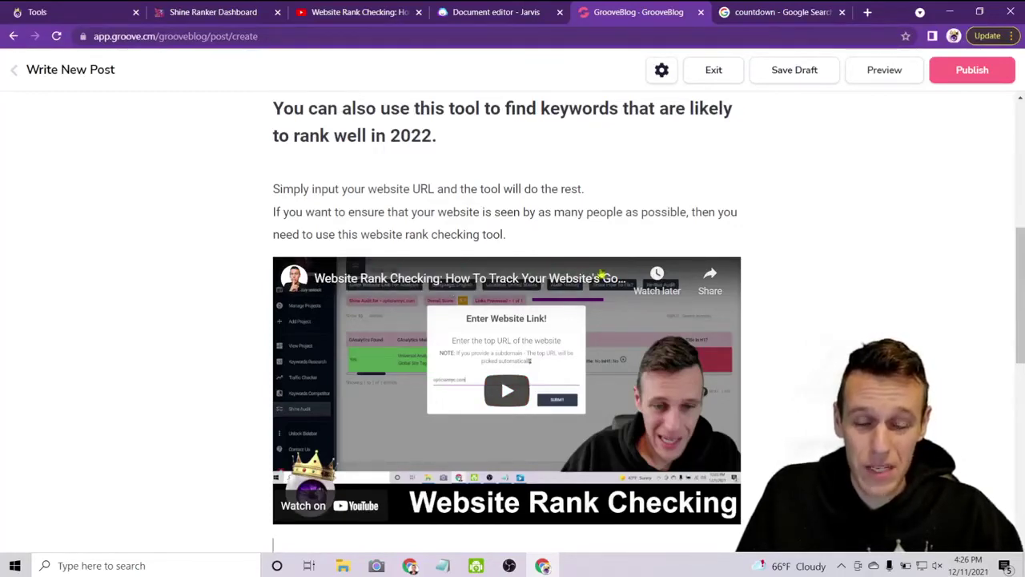
Switch to the YouTube video page and examine the full description, including its links, keyword timestamps and text.
{"action": "left_click", "coordinate": [329, 12]}
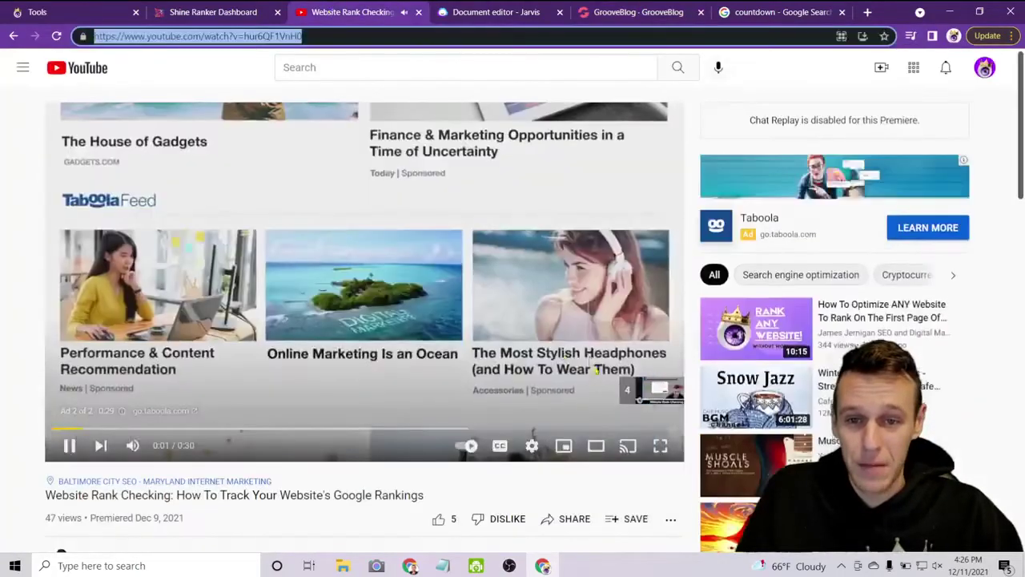
{"action": "scroll", "coordinate": [75, 264], "scroll_direction": "down", "scroll_amount": 3}
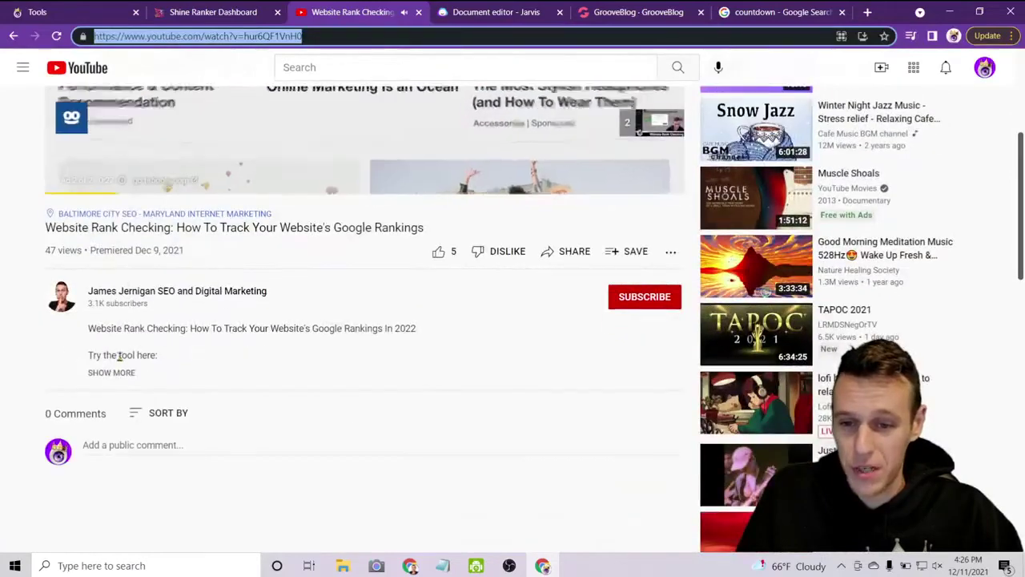
{"action": "left_click", "coordinate": [116, 372]}
{"action": "scroll", "coordinate": [331, 286], "scroll_direction": "down", "scroll_amount": 3}
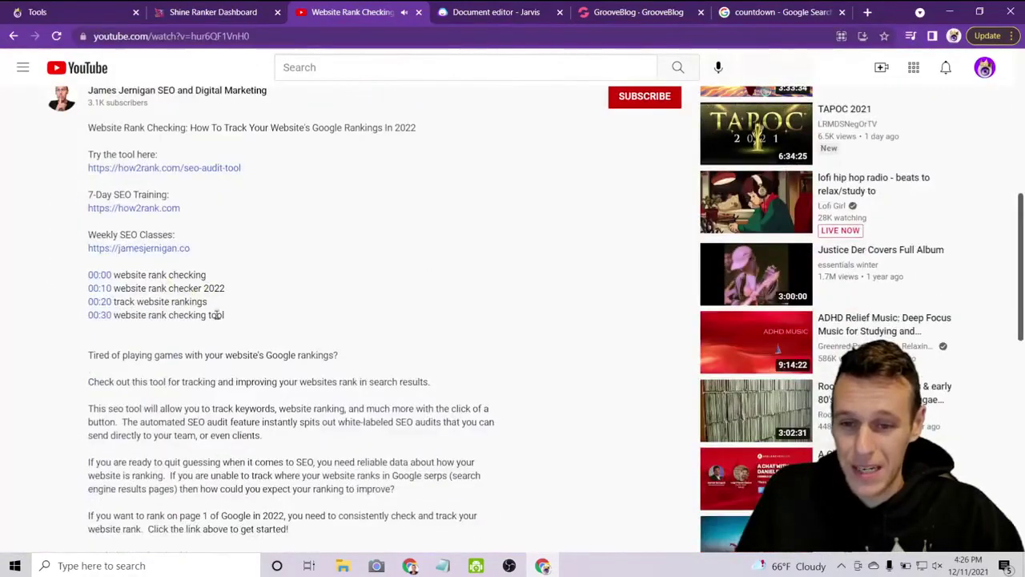
{"action": "scroll", "coordinate": [213, 313], "scroll_direction": "down", "scroll_amount": 3}
{"action": "scroll", "coordinate": [158, 398], "scroll_direction": "up", "scroll_amount": 10}
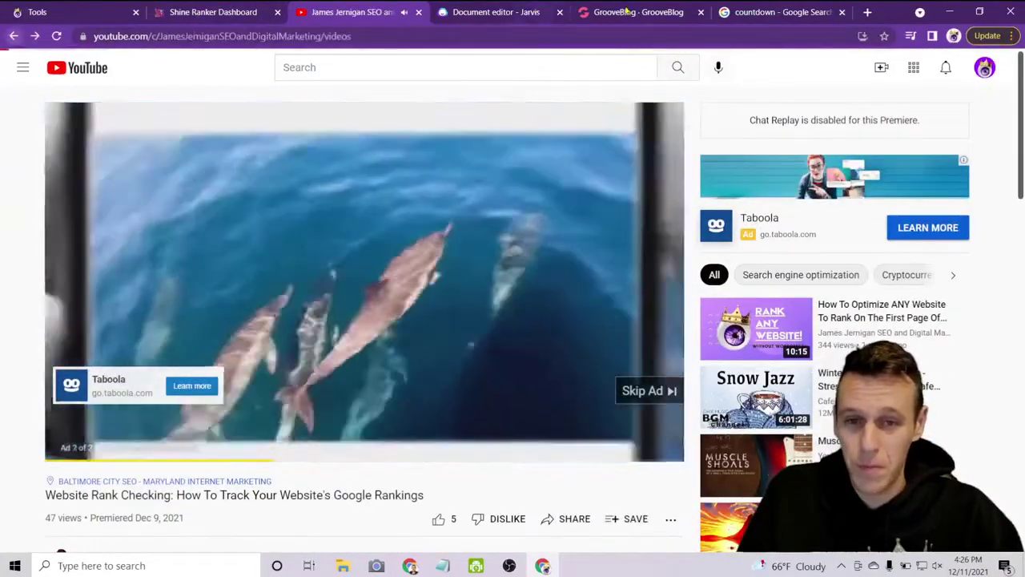
Review the post's title, the Shine Ranker metrics for "Website Rank Checking" including intitle results, and the article in the Jarvis editor.
{"action": "left_click", "coordinate": [638, 12]}
{"action": "scroll", "coordinate": [670, 233], "scroll_direction": "up", "scroll_amount": 4}
{"action": "scroll", "coordinate": [670, 232], "scroll_direction": "up", "scroll_amount": 2}
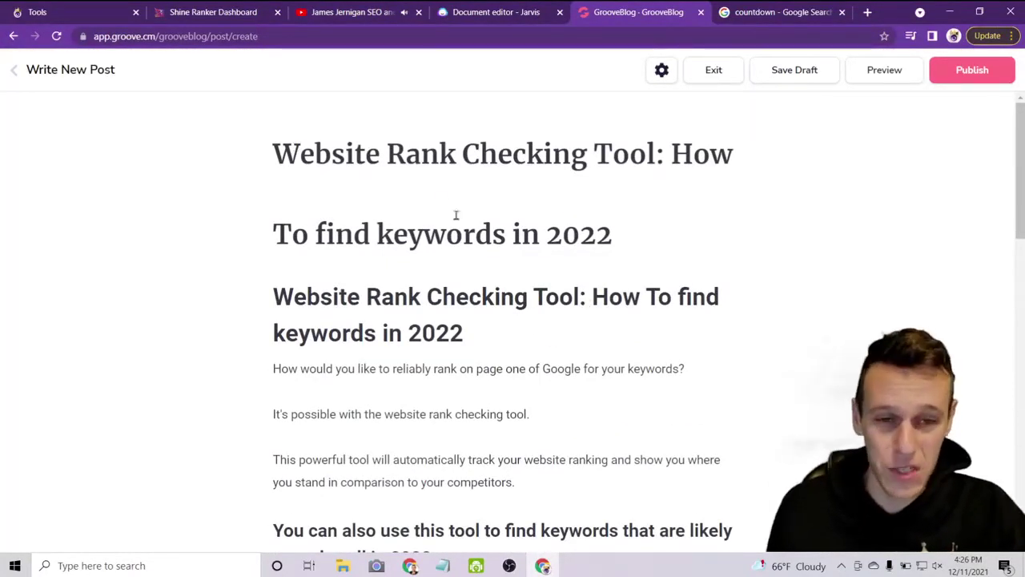
{"action": "left_click", "coordinate": [213, 12]}
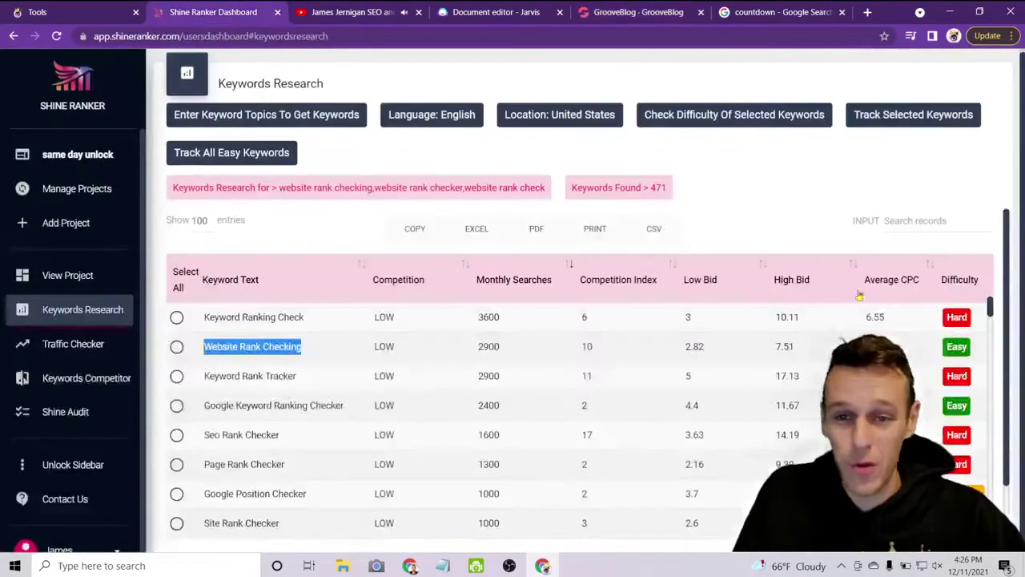
{"action": "scroll", "coordinate": [743, 343], "scroll_direction": "right", "scroll_amount": 3}
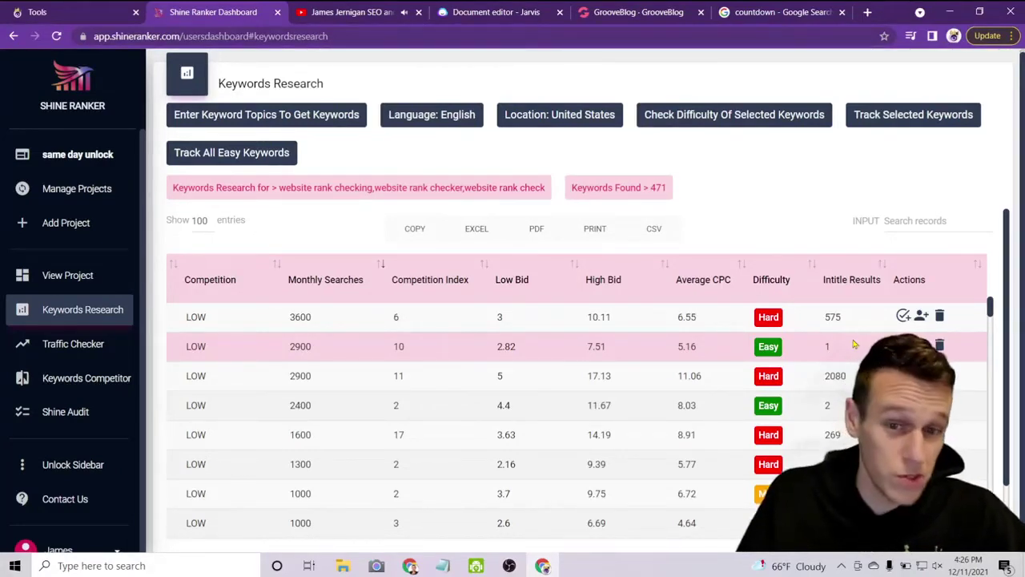
{"action": "left_click", "coordinate": [515, 11]}
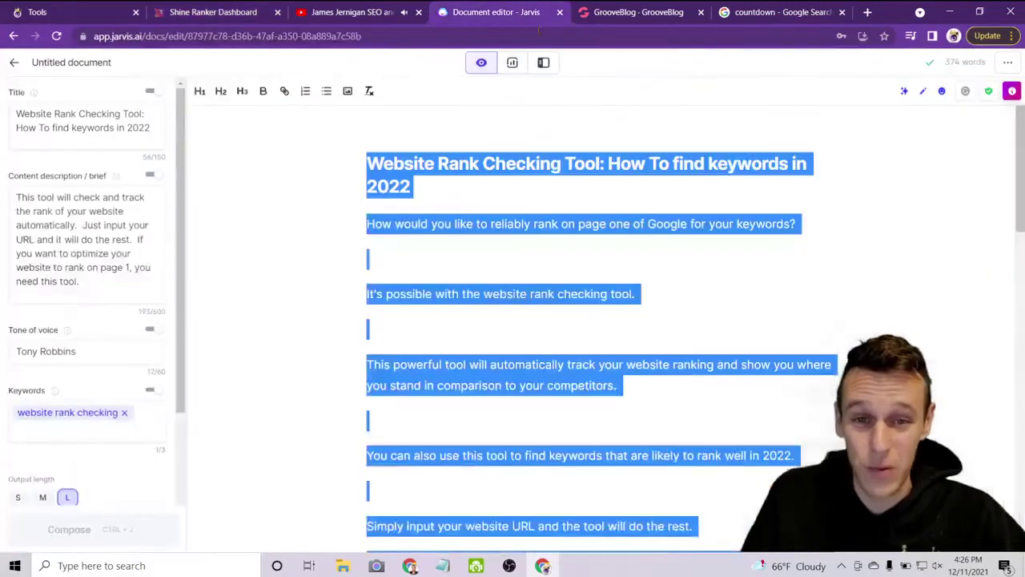
{"action": "left_click", "coordinate": [796, 266]}
{"action": "scroll", "coordinate": [782, 346], "scroll_direction": "down", "scroll_amount": 5}
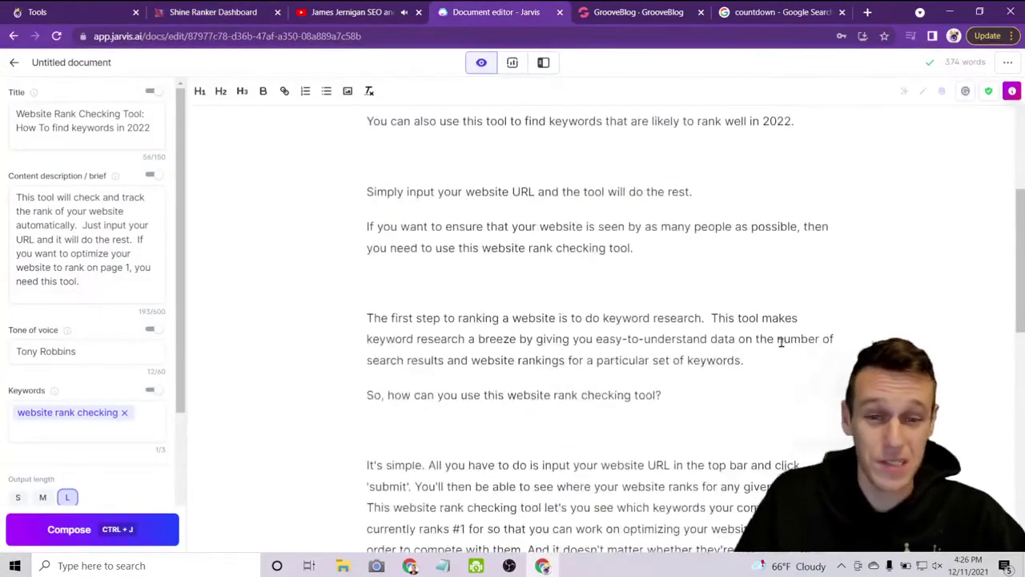
Return to the GrooveBlog post and open the image library for a new image block just above the on page seo paragraph.
{"action": "left_click", "coordinate": [640, 11]}
{"action": "scroll", "coordinate": [612, 339], "scroll_direction": "down", "scroll_amount": 7}
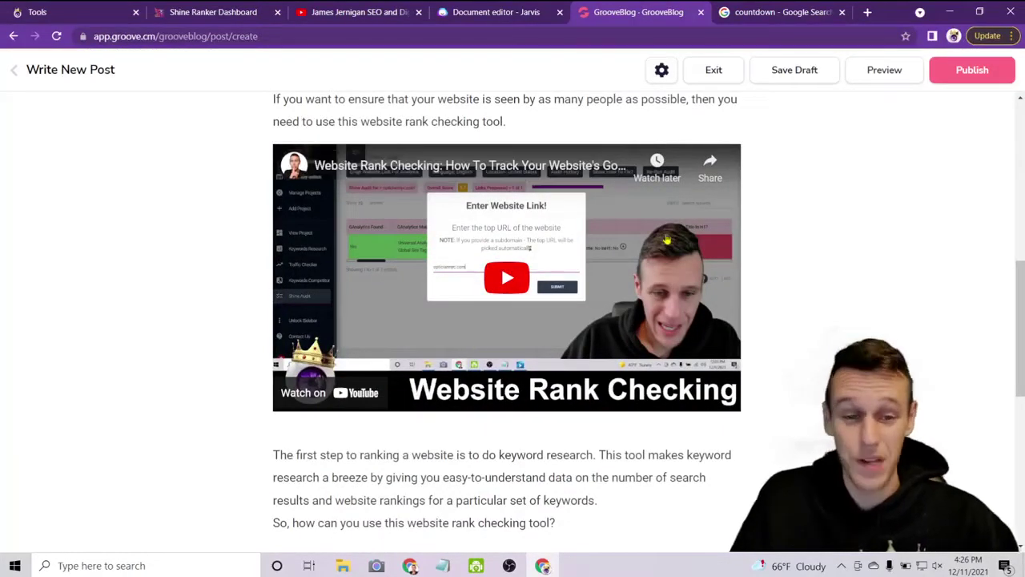
{"action": "scroll", "coordinate": [305, 256], "scroll_direction": "down", "scroll_amount": 4}
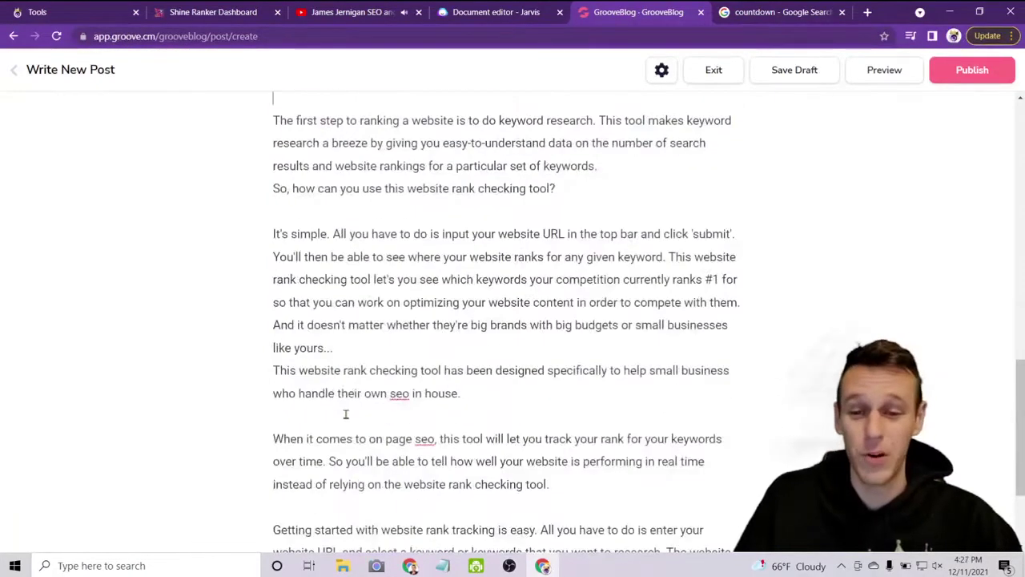
{"action": "left_click", "coordinate": [253, 420]}
{"action": "left_click", "coordinate": [287, 421]}
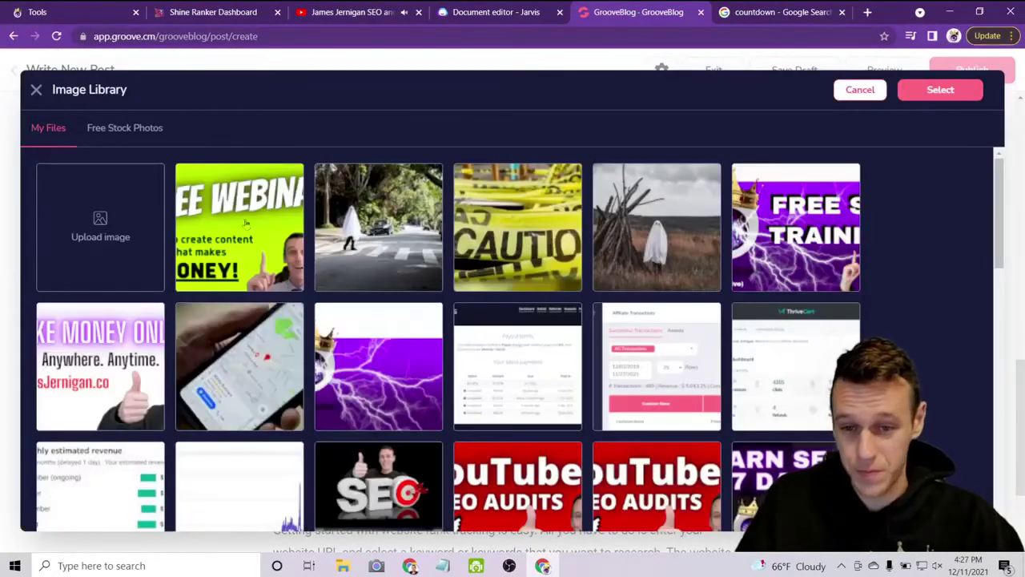
Insert the purple "RANK FIRST PAGE!" thumbnail from My Files and check its placement in the post.
{"action": "scroll", "coordinate": [348, 356], "scroll_direction": "down", "scroll_amount": 4}
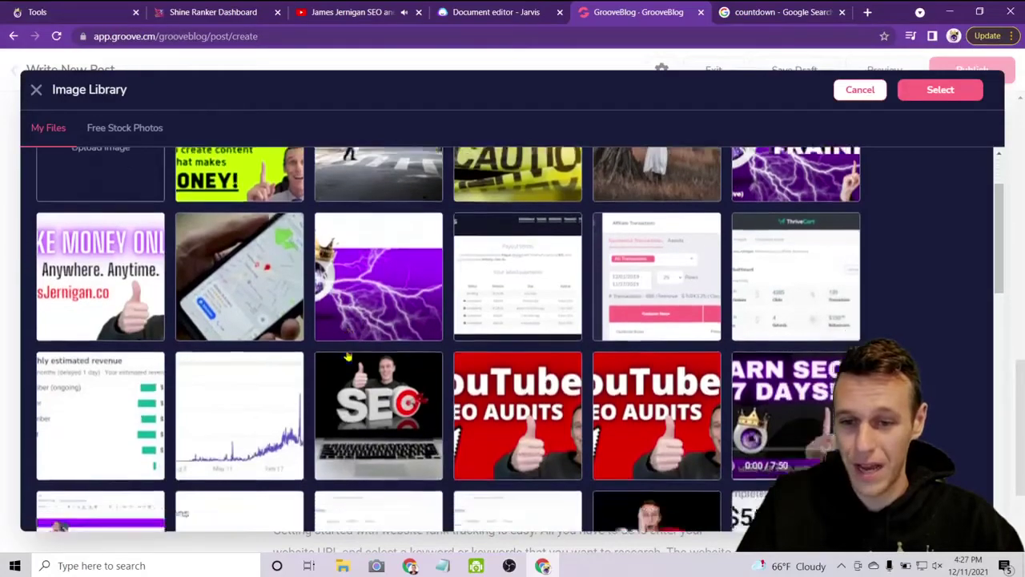
{"action": "scroll", "coordinate": [347, 356], "scroll_direction": "down", "scroll_amount": 4}
{"action": "scroll", "coordinate": [352, 349], "scroll_direction": "up", "scroll_amount": 2}
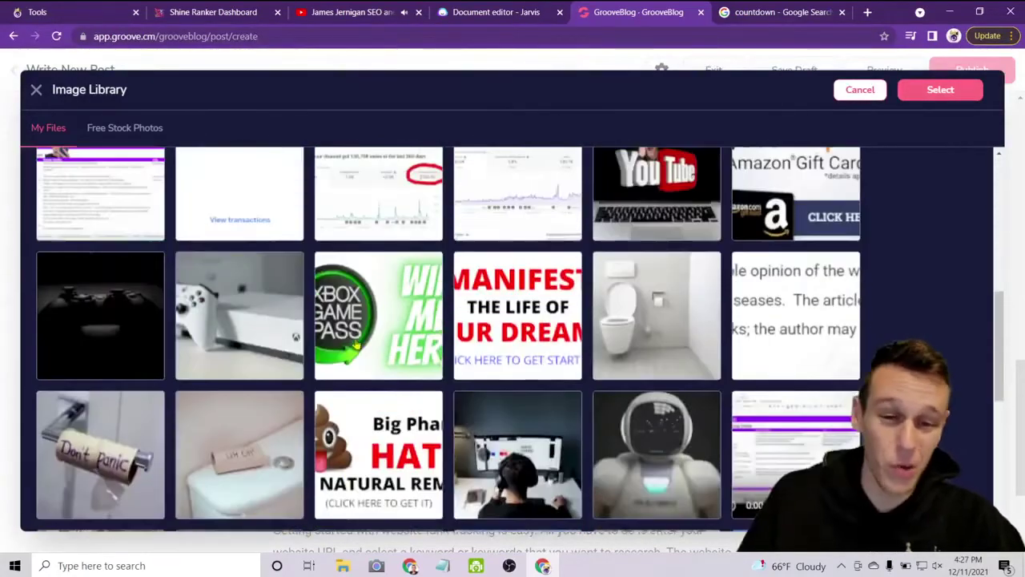
{"action": "scroll", "coordinate": [356, 343], "scroll_direction": "down", "scroll_amount": 5}
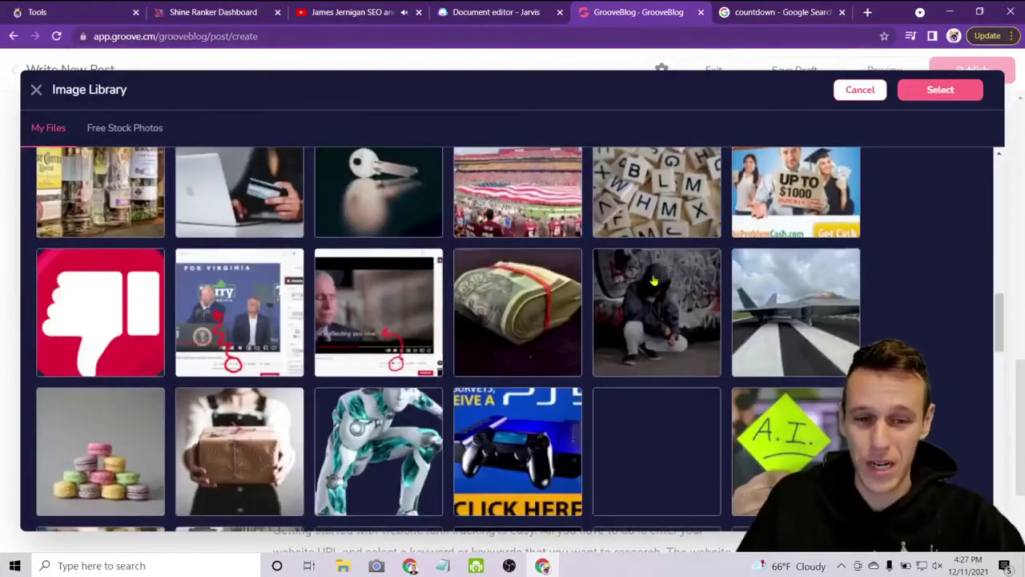
{"action": "scroll", "coordinate": [653, 281], "scroll_direction": "down", "scroll_amount": 2}
{"action": "scroll", "coordinate": [511, 446], "scroll_direction": "down", "scroll_amount": 4}
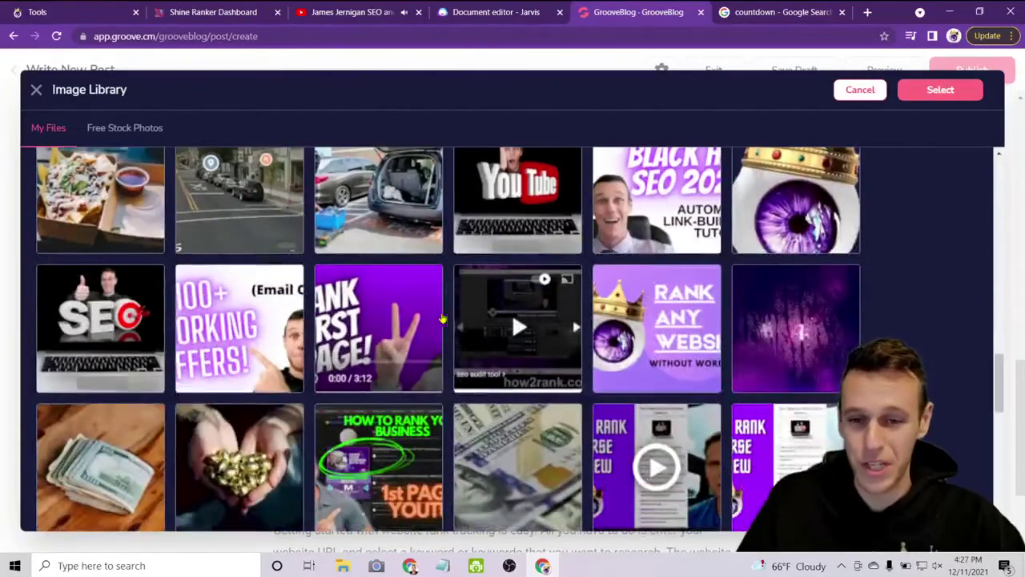
{"action": "left_click", "coordinate": [402, 316]}
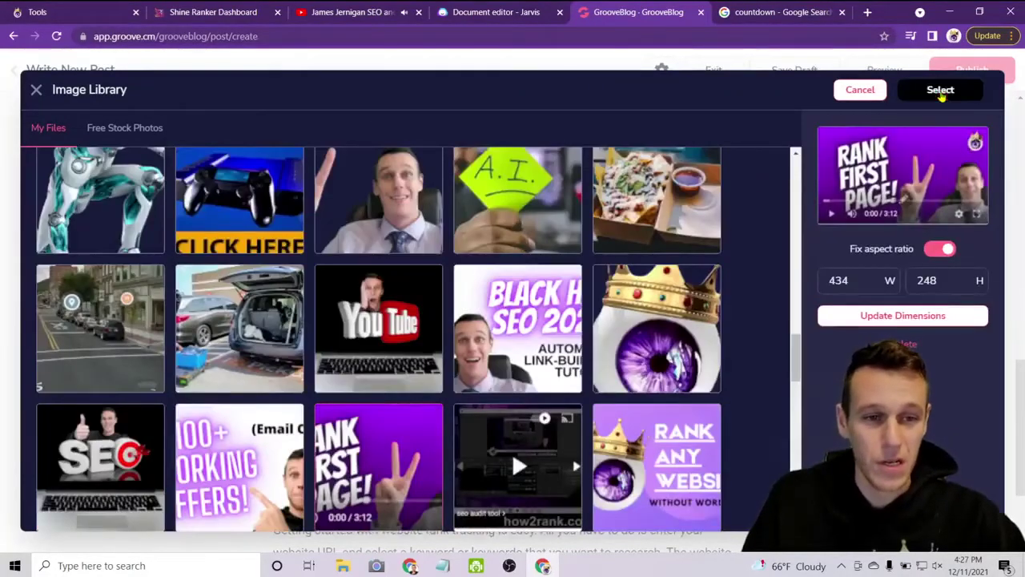
{"action": "left_click", "coordinate": [940, 89]}
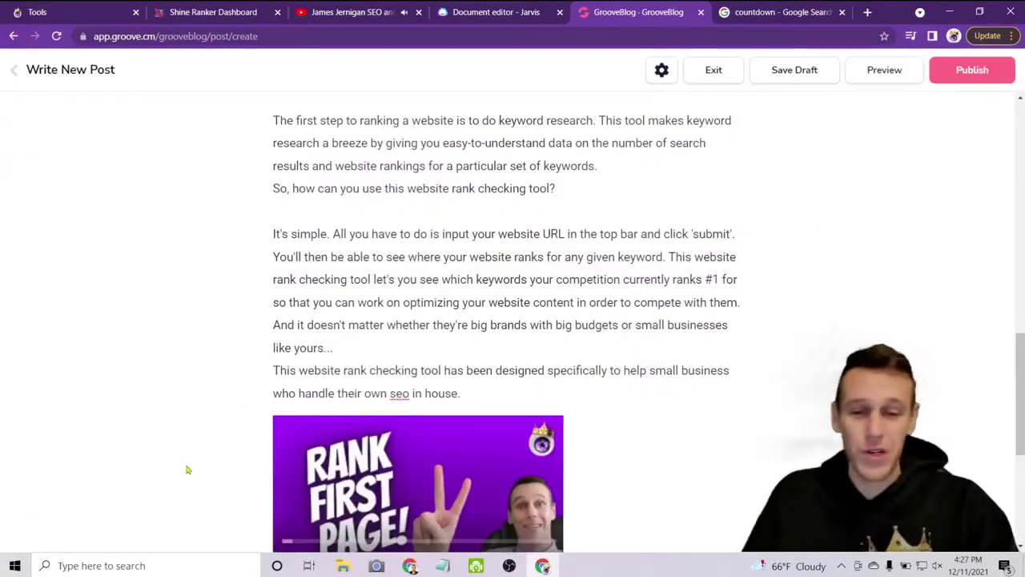
{"action": "scroll", "coordinate": [403, 439], "scroll_direction": "down", "scroll_amount": 2}
{"action": "scroll", "coordinate": [728, 284], "scroll_direction": "up", "scroll_amount": 4}
{"action": "scroll", "coordinate": [723, 291], "scroll_direction": "down", "scroll_amount": 6}
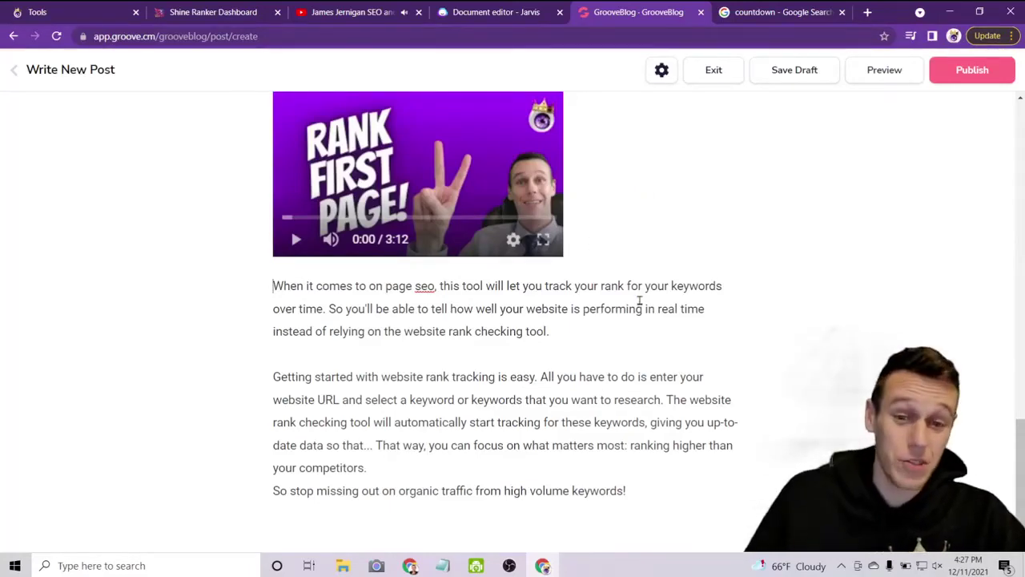
Proofread the post's body text around the embedded video and thumbnail image, from the keyword research paragraph to the closing line.
{"action": "scroll", "coordinate": [501, 381], "scroll_direction": "down", "scroll_amount": 8}
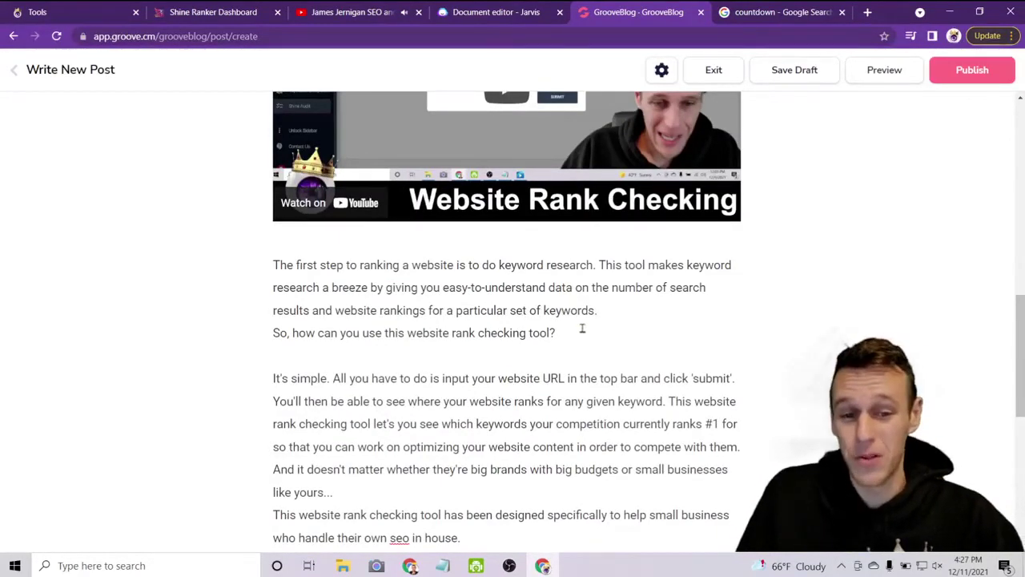
{"action": "scroll", "coordinate": [582, 328], "scroll_direction": "down", "scroll_amount": 2}
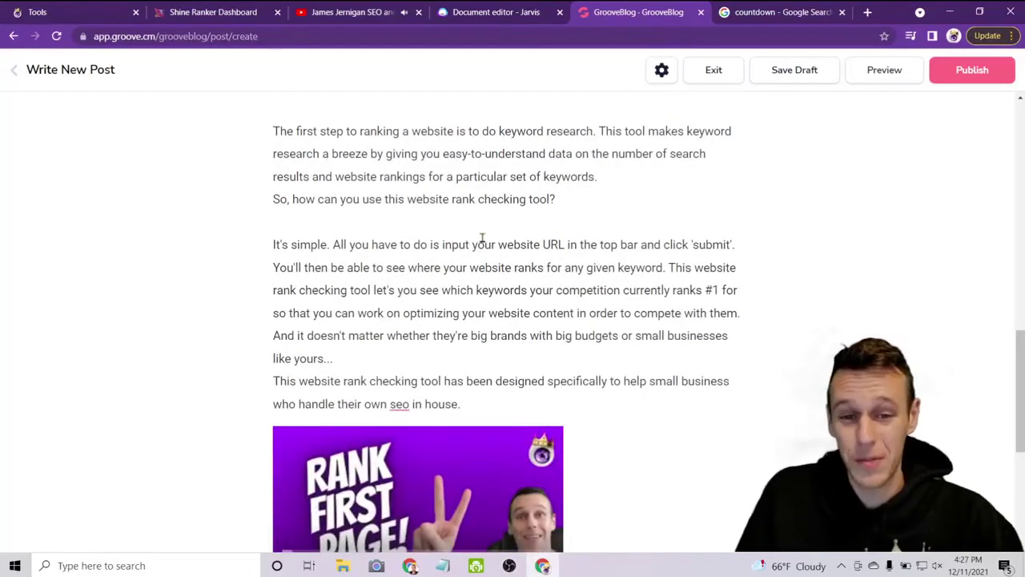
{"action": "left_click_drag", "start_coordinate": [498, 245], "coordinate": [564, 245]}
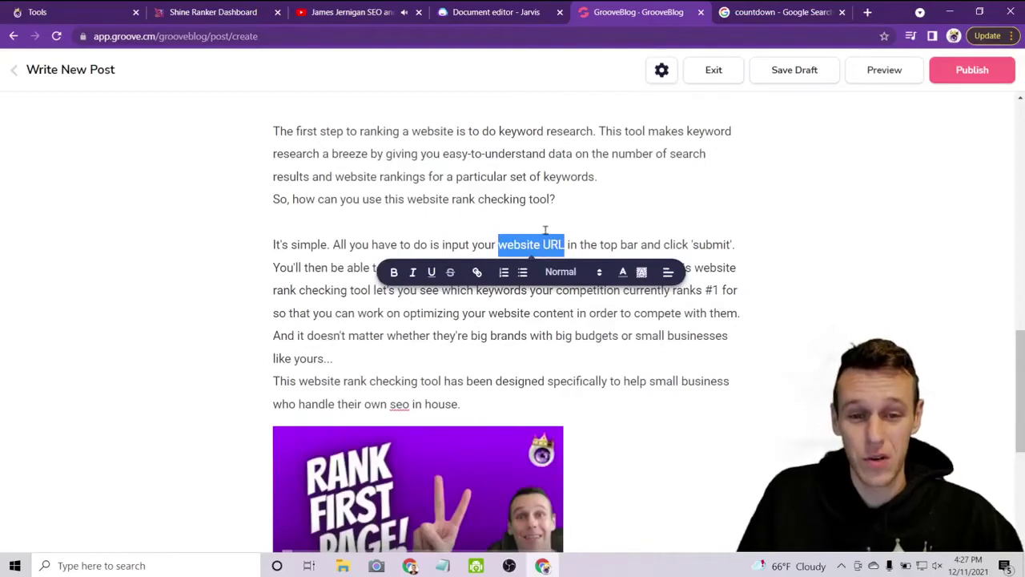
{"action": "left_click", "coordinate": [550, 336]}
{"action": "left_click_drag", "start_coordinate": [556, 337], "coordinate": [619, 337]}
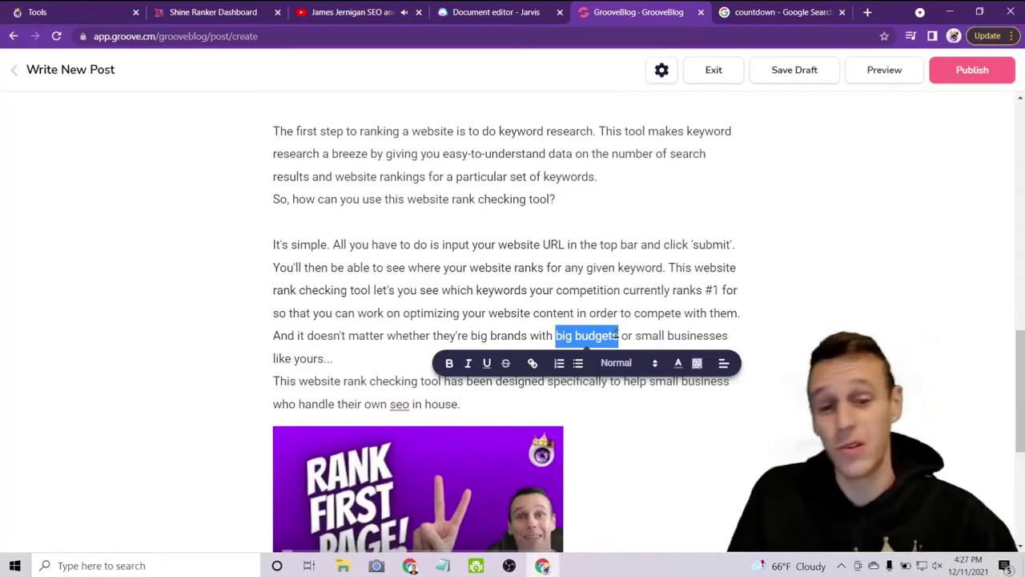
{"action": "scroll", "coordinate": [617, 335], "scroll_direction": "down", "scroll_amount": 5}
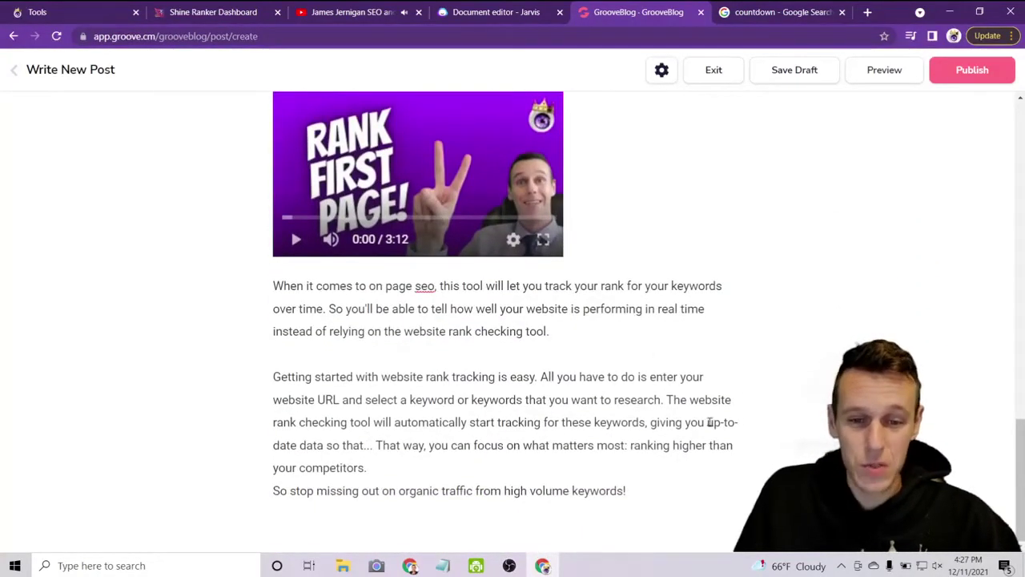
{"action": "scroll", "coordinate": [492, 405], "scroll_direction": "up", "scroll_amount": 15}
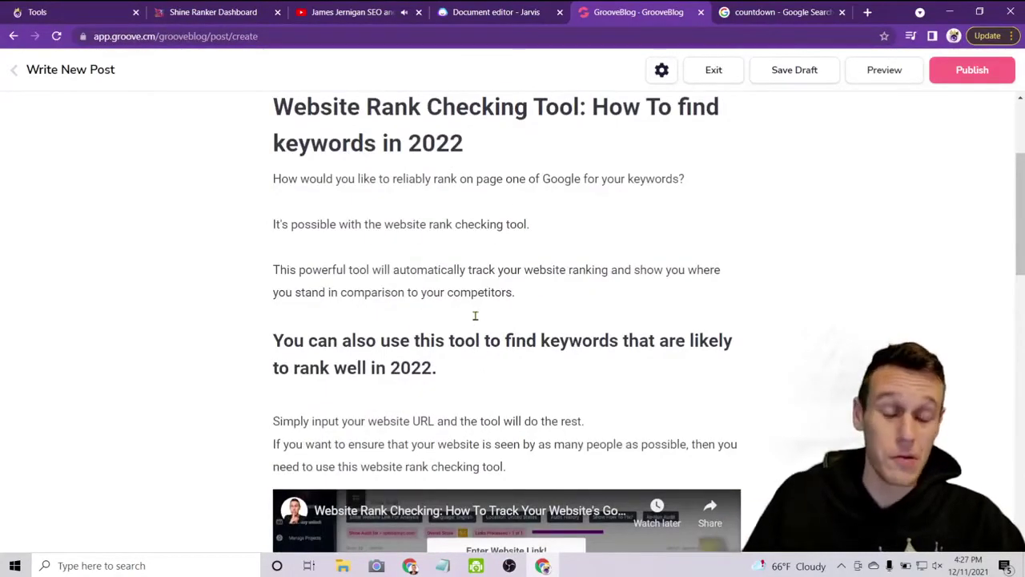
{"action": "scroll", "coordinate": [472, 314], "scroll_direction": "down", "scroll_amount": 1}
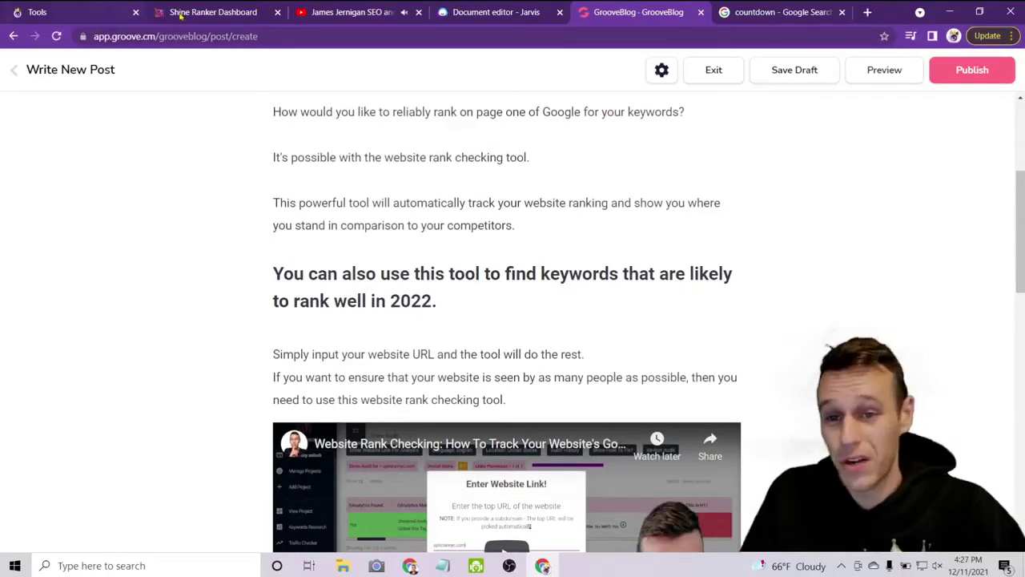
Check the keyword research table in Shine Ranker, then return to the GrooveBlog post and reread the paragraphs around the video.
{"action": "left_click", "coordinate": [222, 12]}
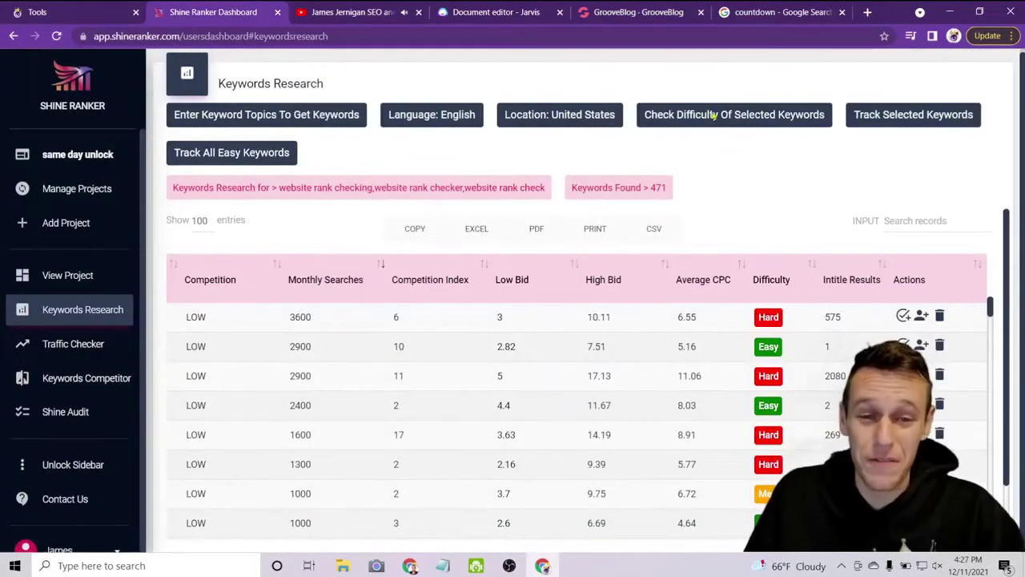
{"action": "left_click", "coordinate": [626, 14]}
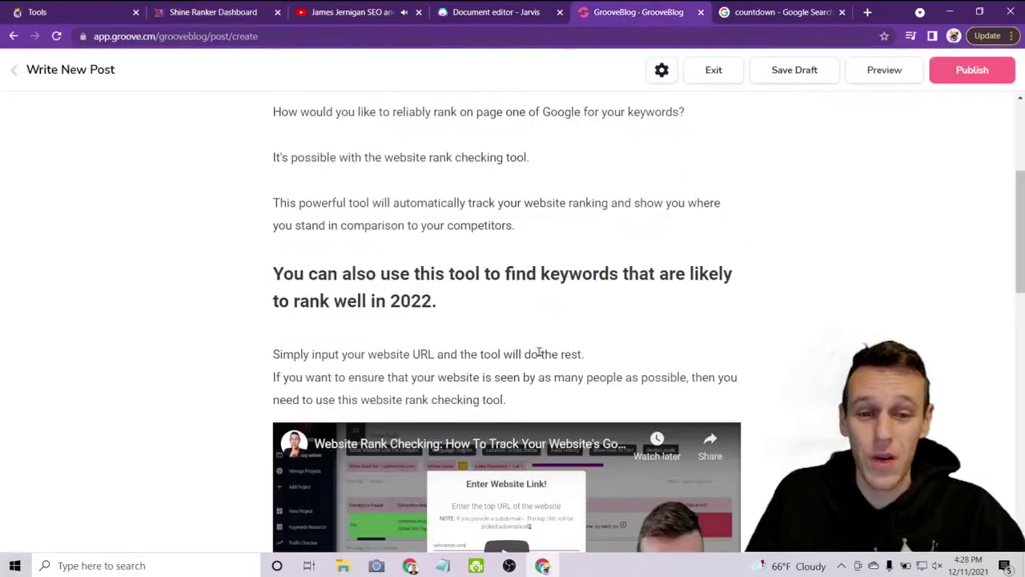
{"action": "scroll", "coordinate": [539, 353], "scroll_direction": "down", "scroll_amount": 3}
{"action": "scroll", "coordinate": [536, 352], "scroll_direction": "up", "scroll_amount": 3}
{"action": "scroll", "coordinate": [534, 355], "scroll_direction": "down", "scroll_amount": 7}
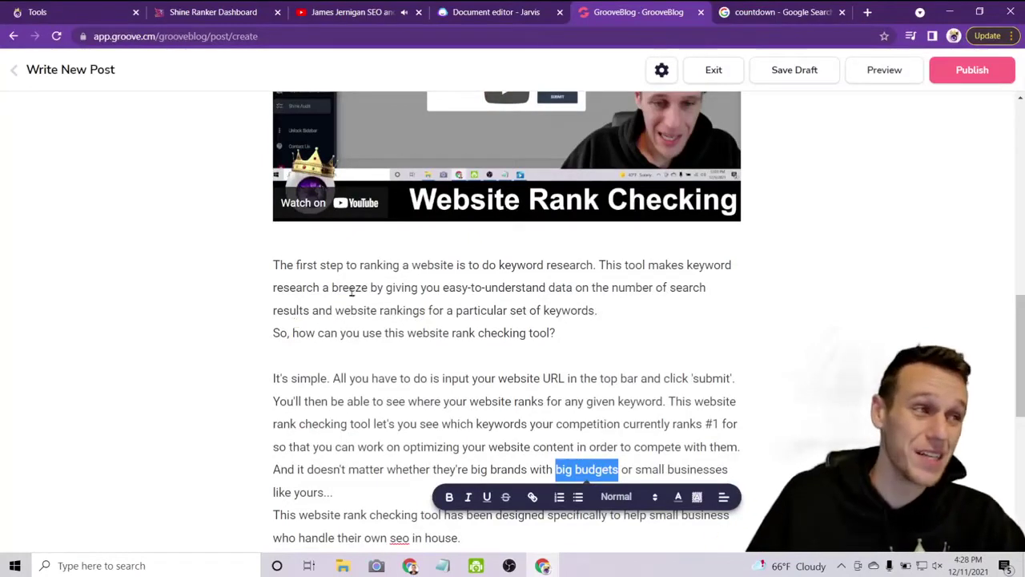
{"action": "left_click", "coordinate": [414, 290]}
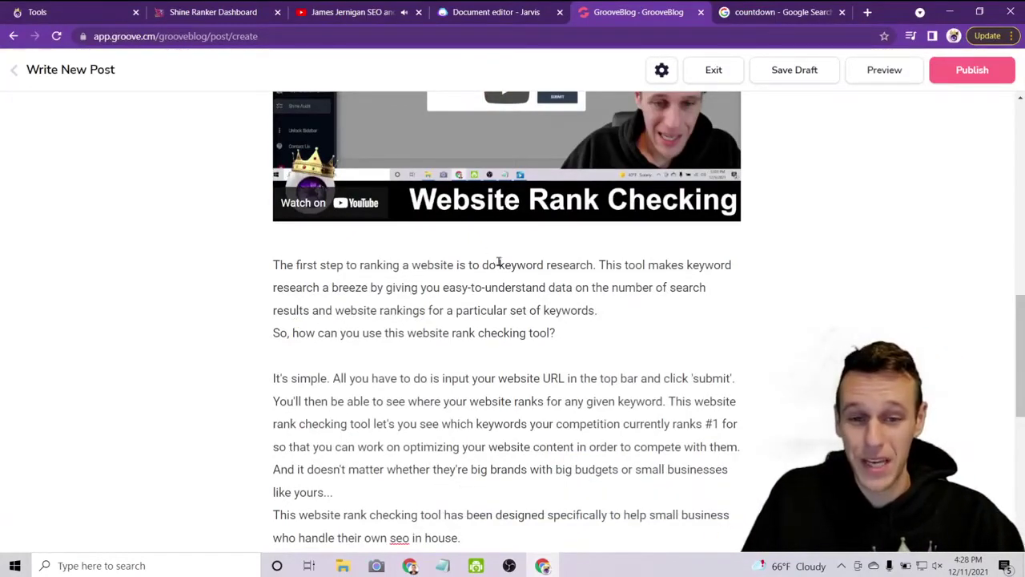
{"action": "scroll", "coordinate": [497, 265], "scroll_direction": "up", "scroll_amount": 8}
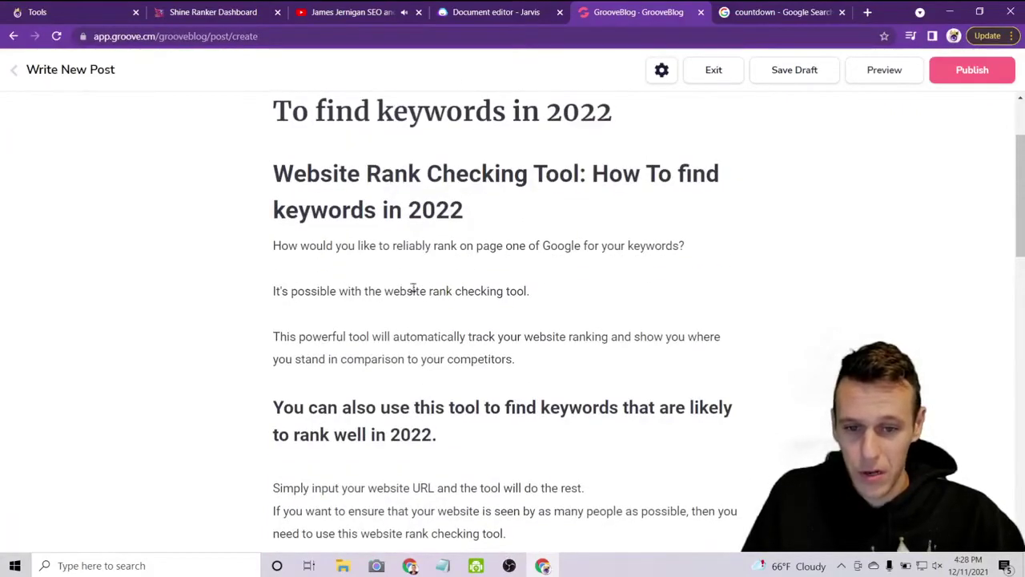
{"action": "left_click_drag", "start_coordinate": [387, 293], "coordinate": [529, 291]}
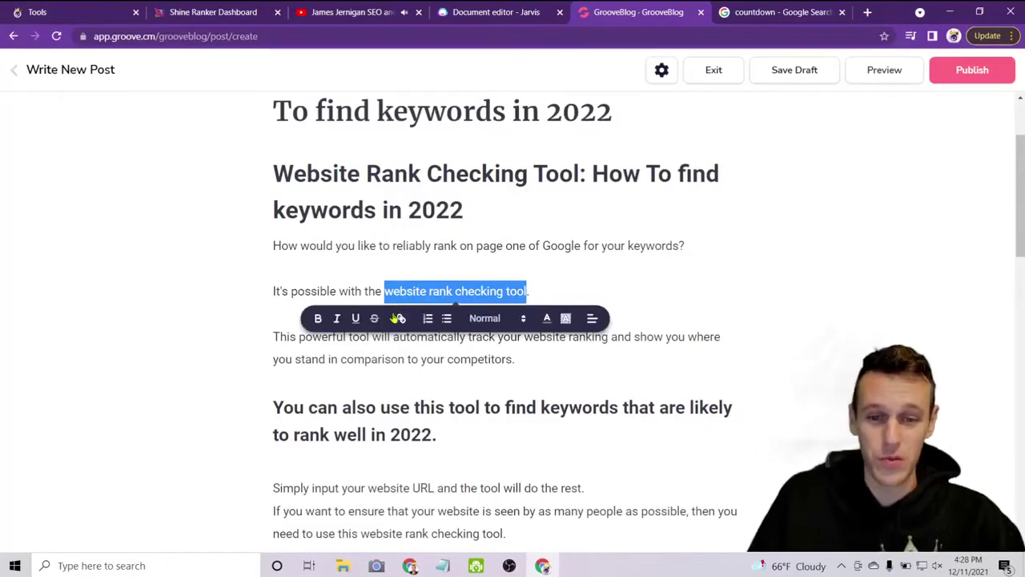
{"action": "left_click", "coordinate": [396, 317]}
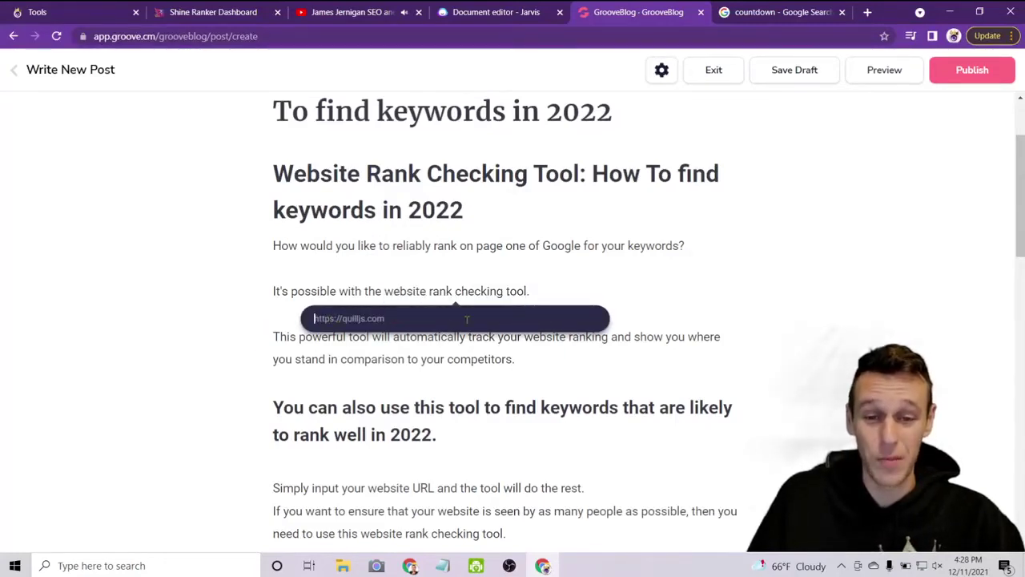
{"action": "left_click", "coordinate": [565, 270]}
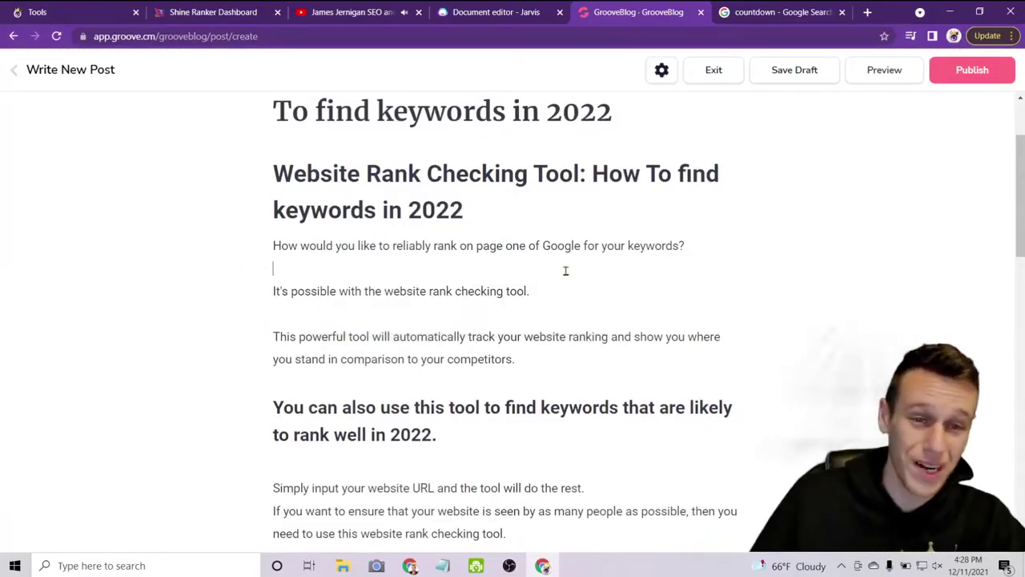
Assign the post to the Social Media Marketing and Search Engine Optimization categories in the post settings.
{"action": "left_click", "coordinate": [662, 72]}
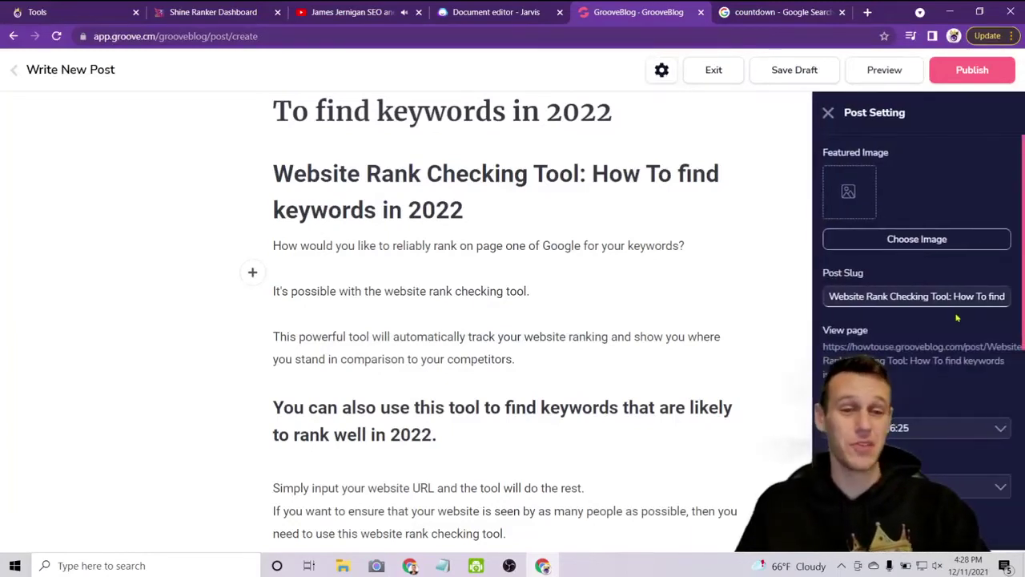
{"action": "scroll", "coordinate": [913, 373], "scroll_direction": "down", "scroll_amount": 2}
{"action": "left_click", "coordinate": [910, 354]}
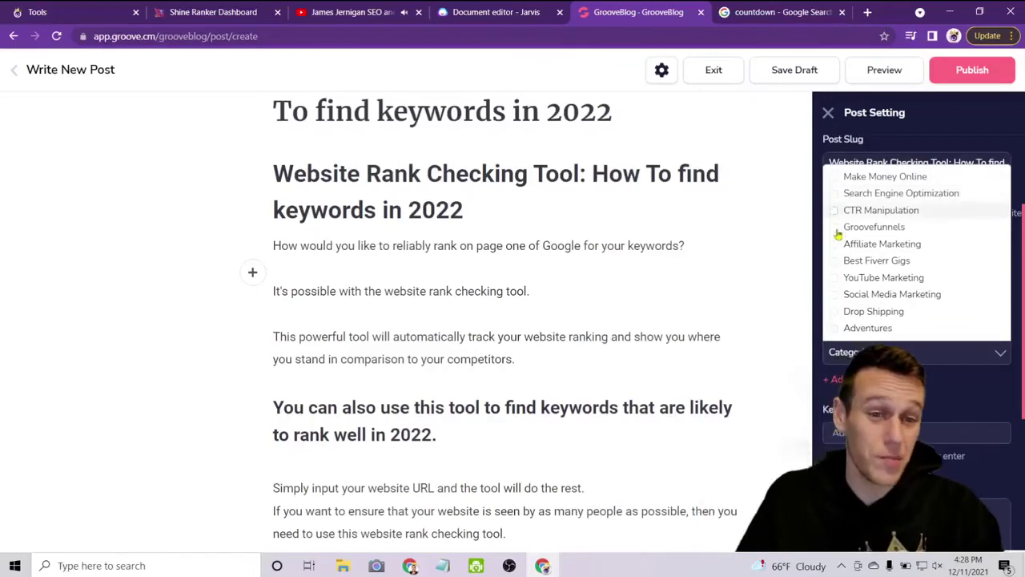
{"action": "left_click", "coordinate": [835, 295]}
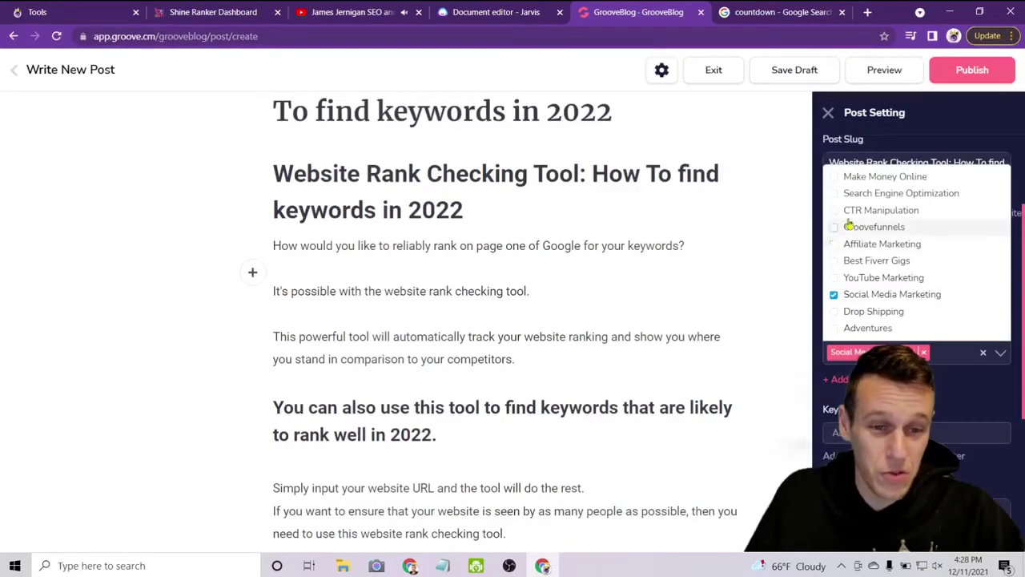
{"action": "left_click", "coordinate": [835, 193]}
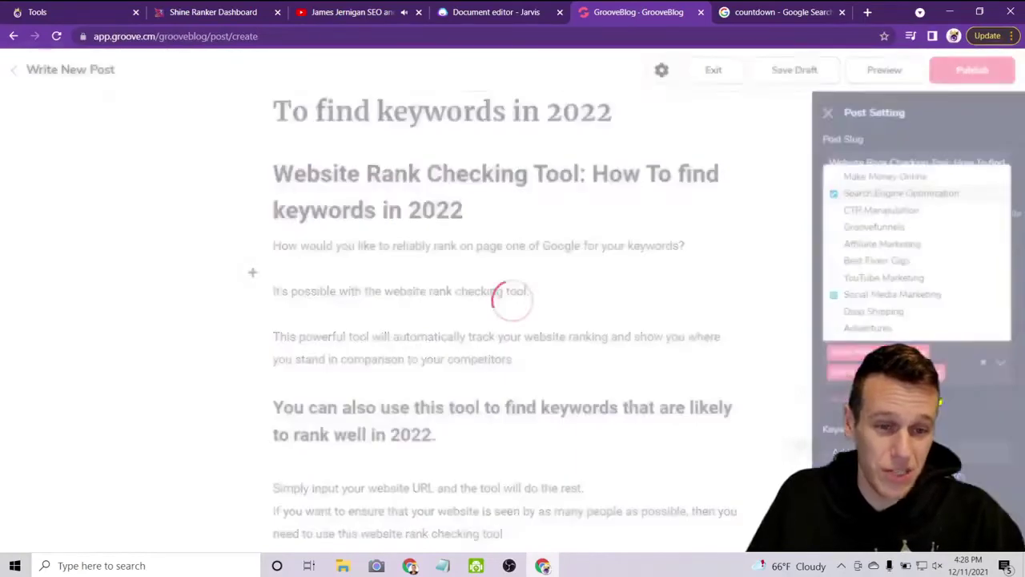
{"action": "left_click", "coordinate": [937, 400]}
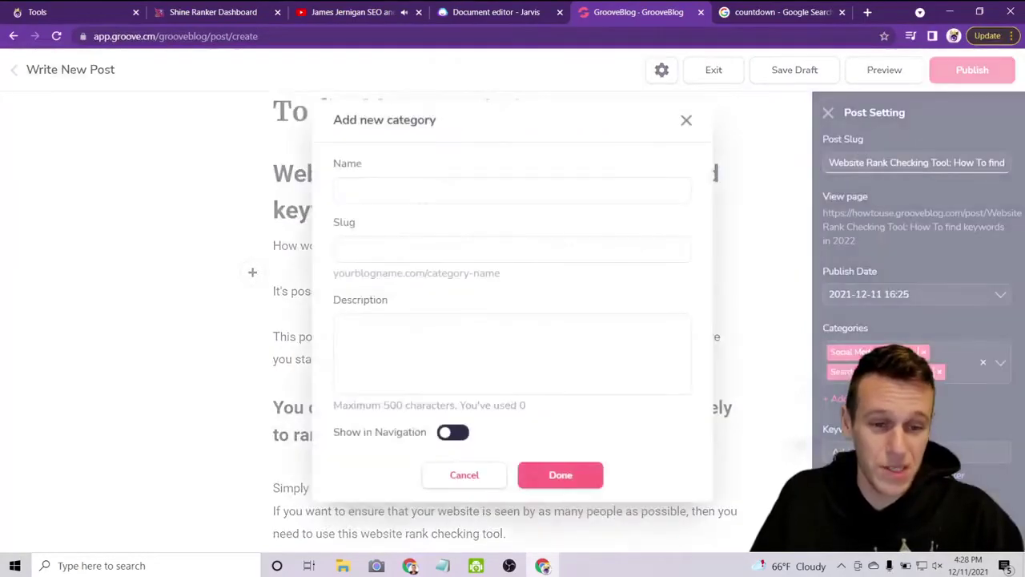
{"action": "left_click", "coordinate": [686, 120]}
Add "website rank checking tool" as the first keyword tag in the post settings.
{"action": "scroll", "coordinate": [917, 320], "scroll_direction": "down", "scroll_amount": 1}
{"action": "scroll", "coordinate": [892, 321], "scroll_direction": "down", "scroll_amount": 1}
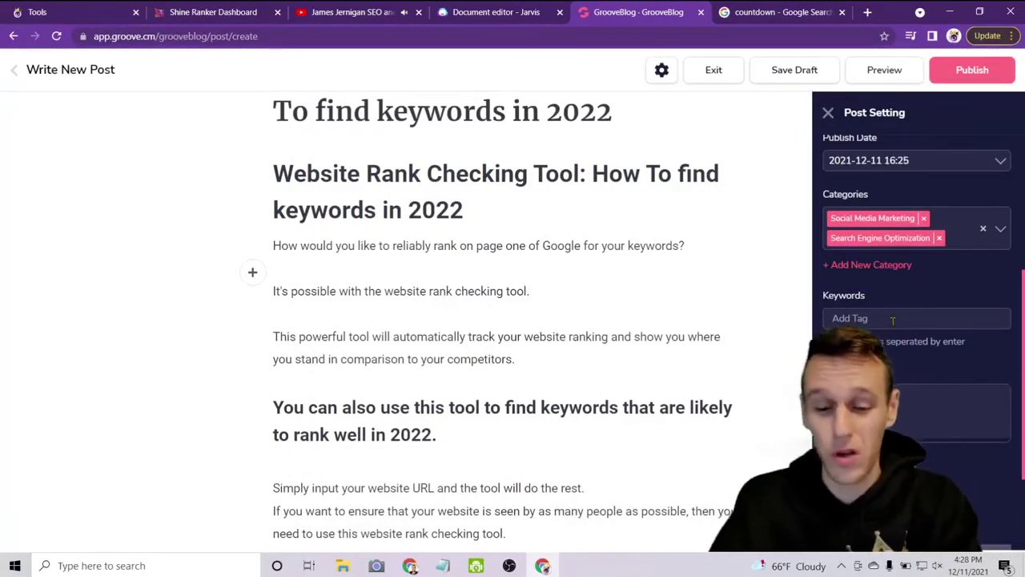
{"action": "left_click", "coordinate": [892, 318]}
{"action": "type", "text": "web"}
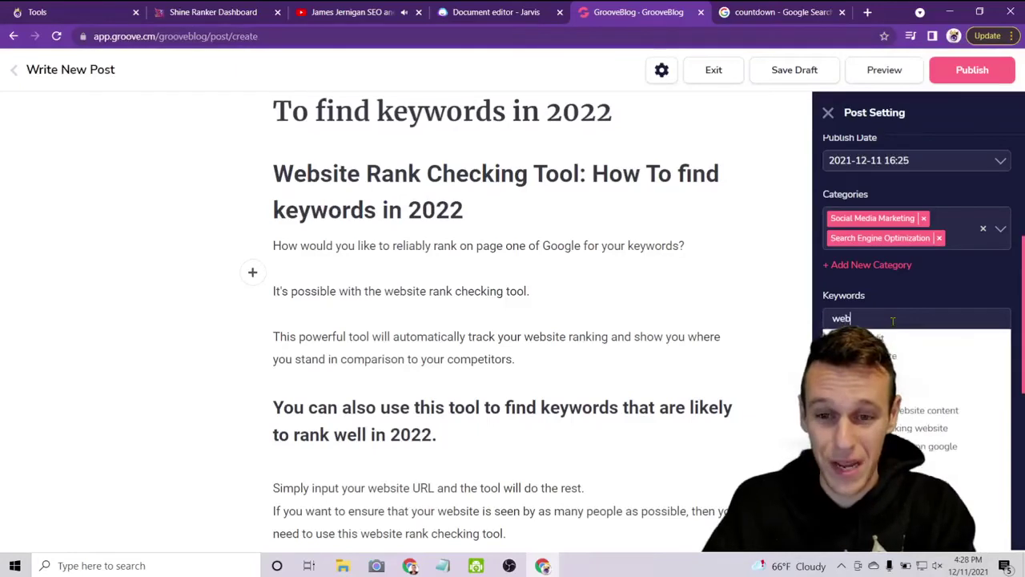
{"action": "type", "text": "site rank che"}
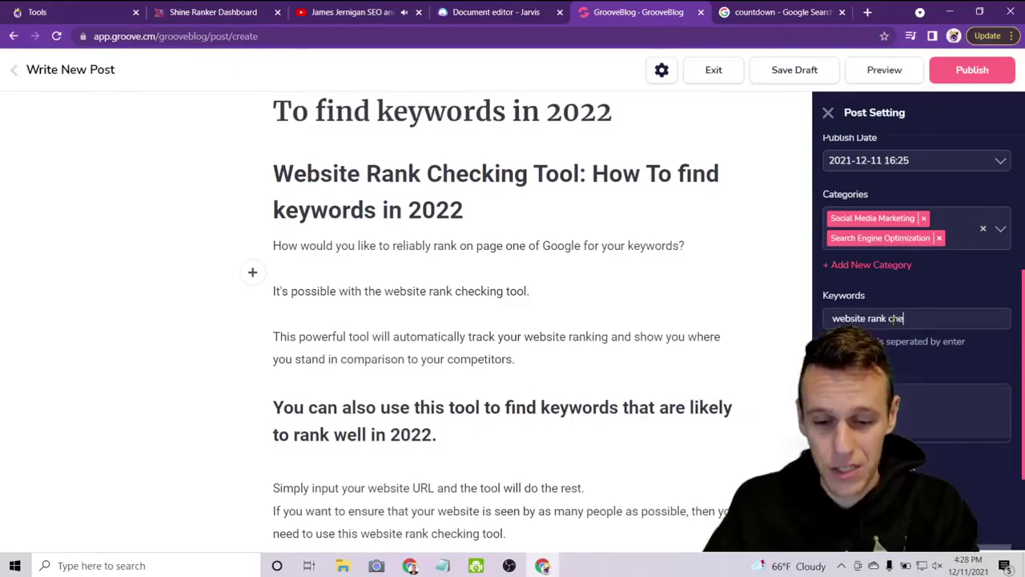
{"action": "type", "text": "cking tool"}
{"action": "key", "text": "Return"}
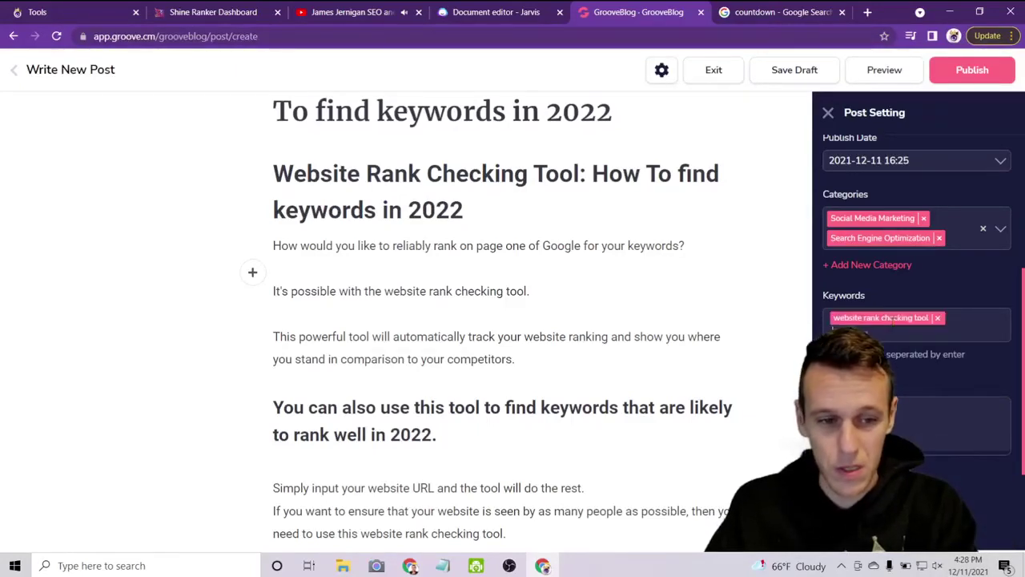
Add the keyword tags "website rank checking", "website rank check" and "website rank checker" to the post.
{"action": "type", "text": "website rank checking"}
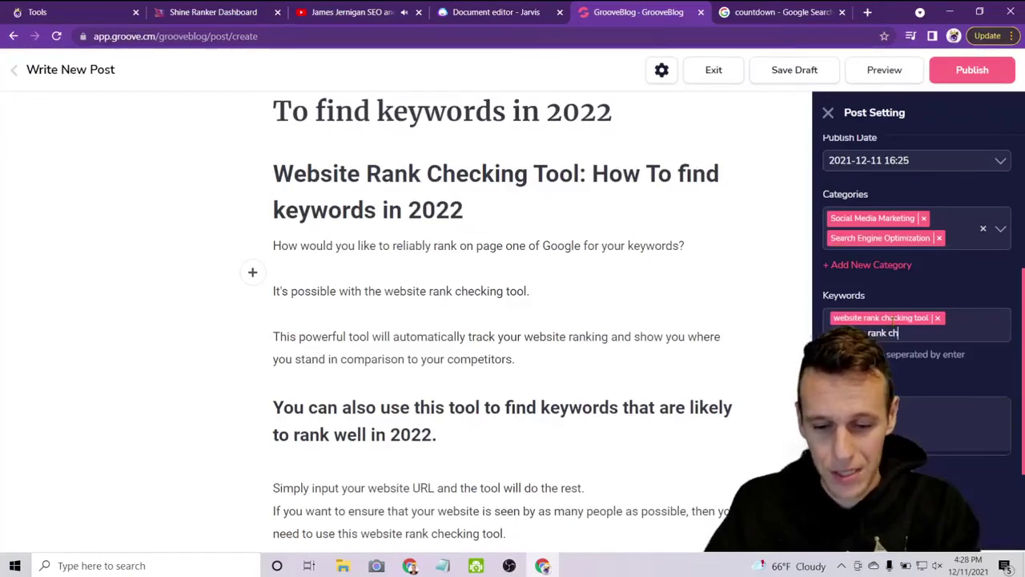
{"action": "key", "text": "Return"}
{"action": "type", "text": "website rank check"}
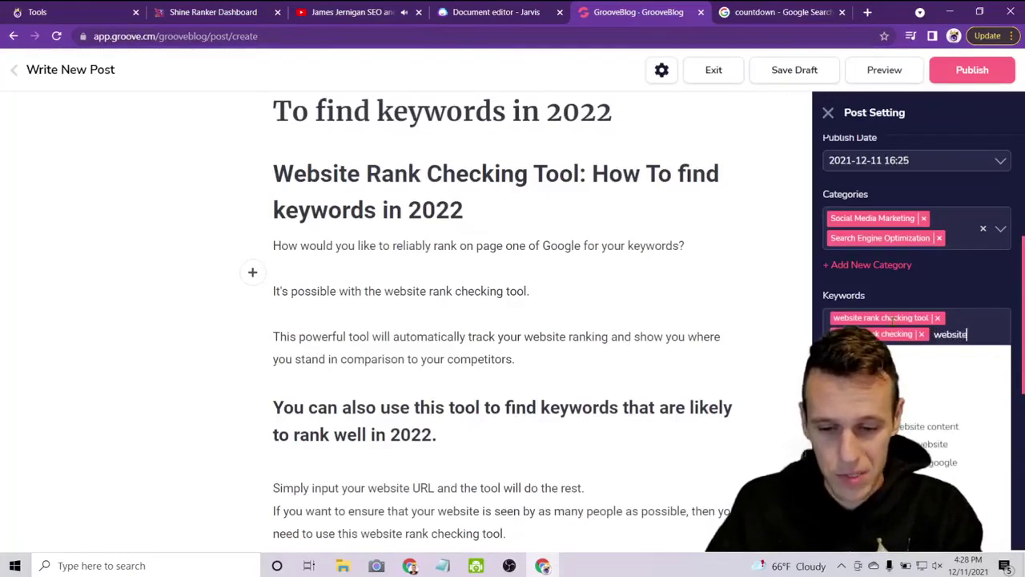
{"action": "key", "text": "Return"}
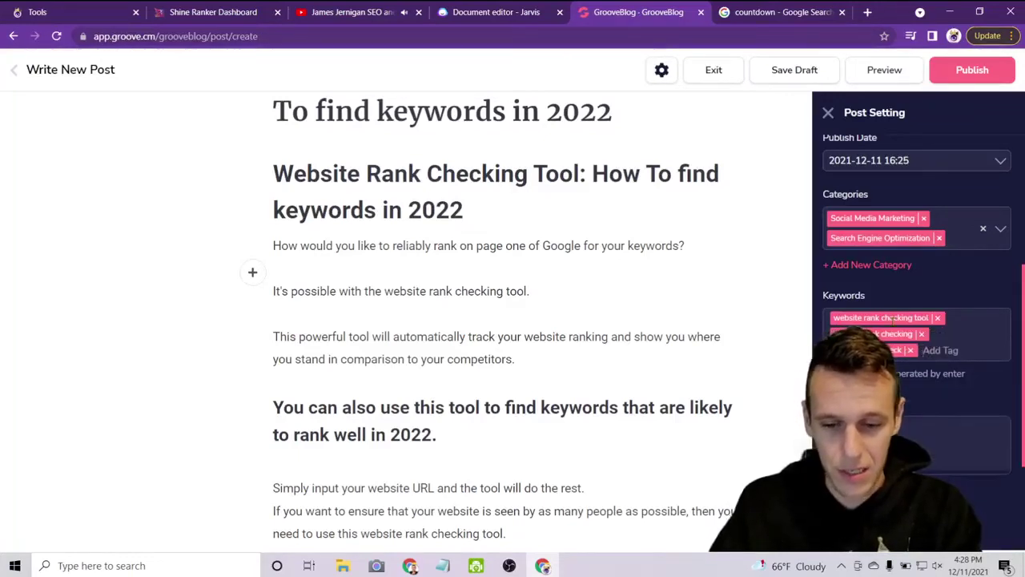
{"action": "type", "text": "website rank checker"}
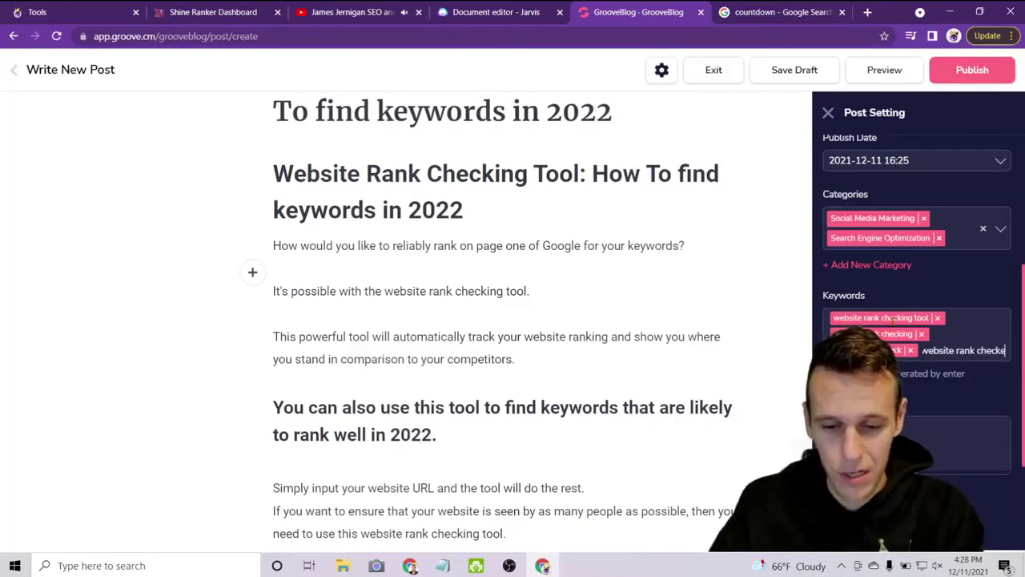
{"action": "key", "text": "Return"}
Add "seo" as the last keyword tag of the post.
{"action": "type", "text": "seo se"}
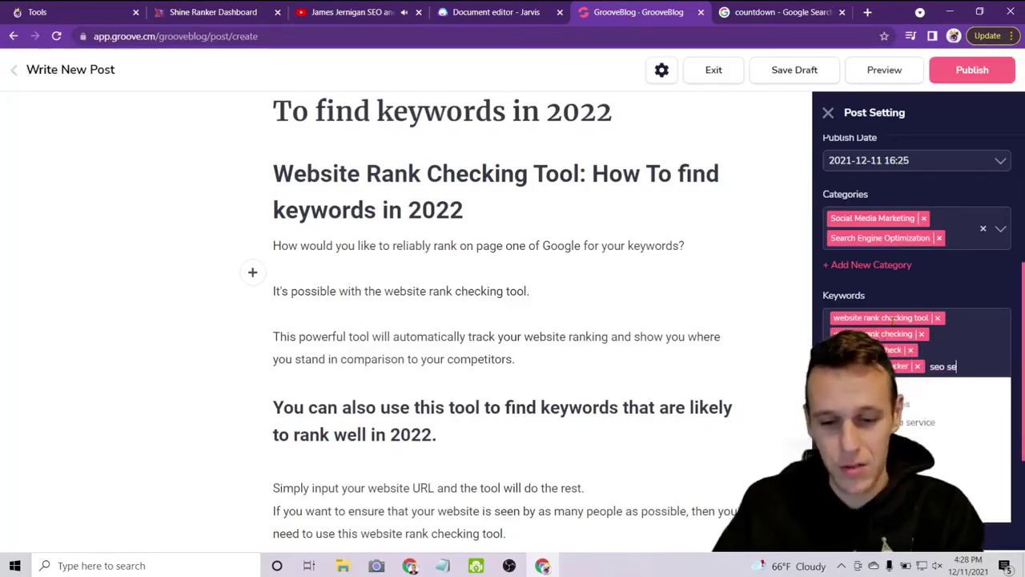
{"action": "type", "text": "arche"}
{"action": "key", "text": "BackSpace"}
{"action": "key", "text": "BackSpace"}
{"action": "key", "text": "BackSpace"}
{"action": "key", "text": "BackSpace"}
{"action": "key", "text": "BackSpace"}
{"action": "key", "text": "BackSpace"}
{"action": "key", "text": "BackSpace"}
{"action": "key", "text": "BackSpace"}
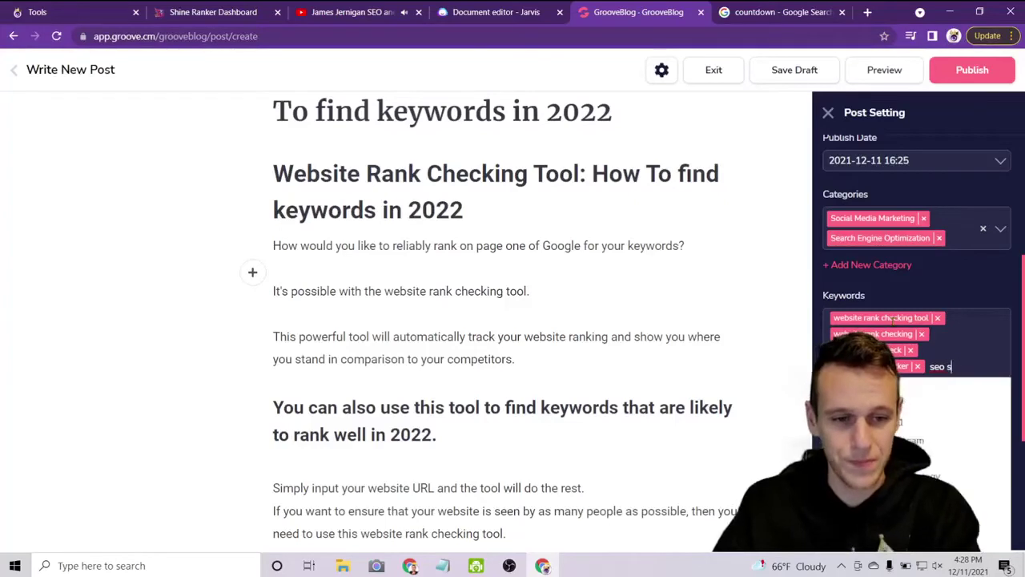
{"action": "key", "text": "Return"}
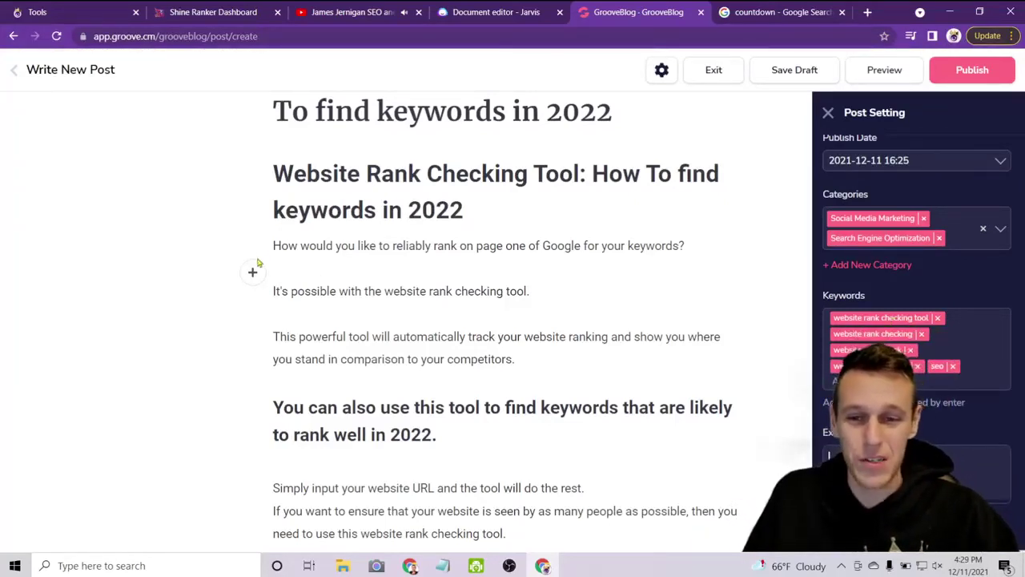
Copy the opening lines from "How would you like to reliably rank" through "website rank checking tool." into the post's excerpt.
{"action": "left_click_drag", "start_coordinate": [272, 245], "coordinate": [524, 291]}
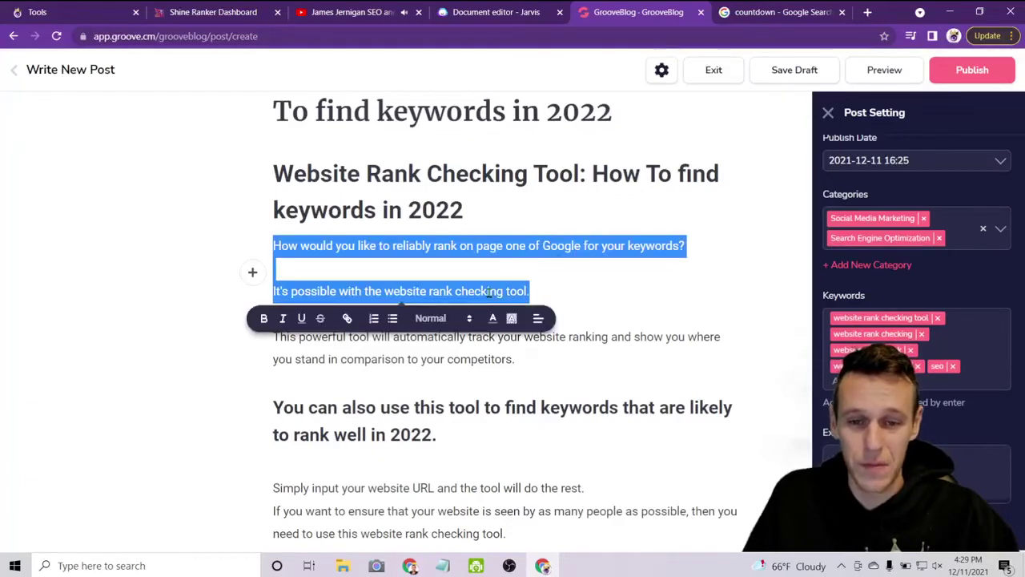
{"action": "right_click", "coordinate": [491, 293]}
{"action": "left_click", "coordinate": [522, 342]}
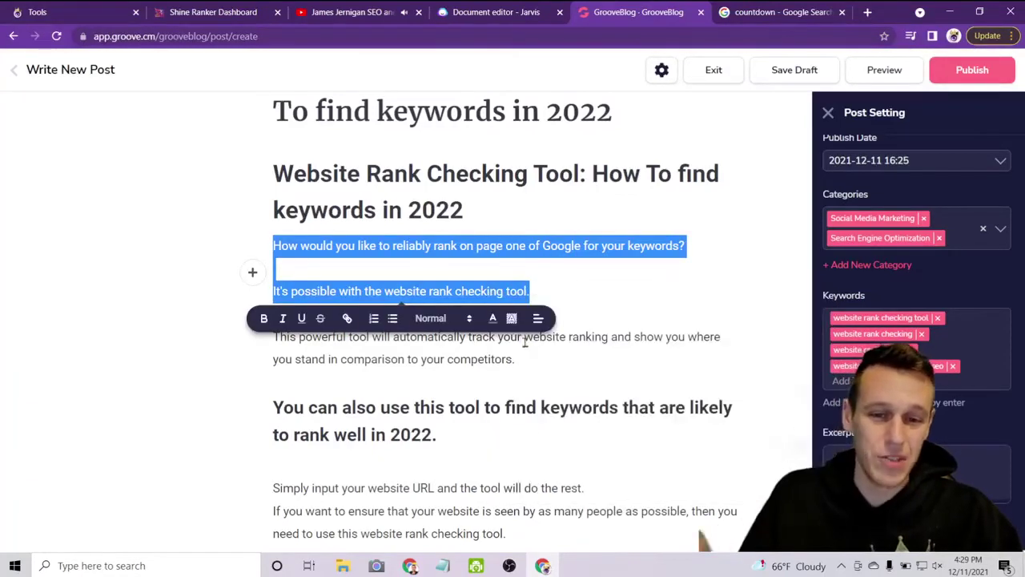
{"action": "right_click", "coordinate": [889, 463]}
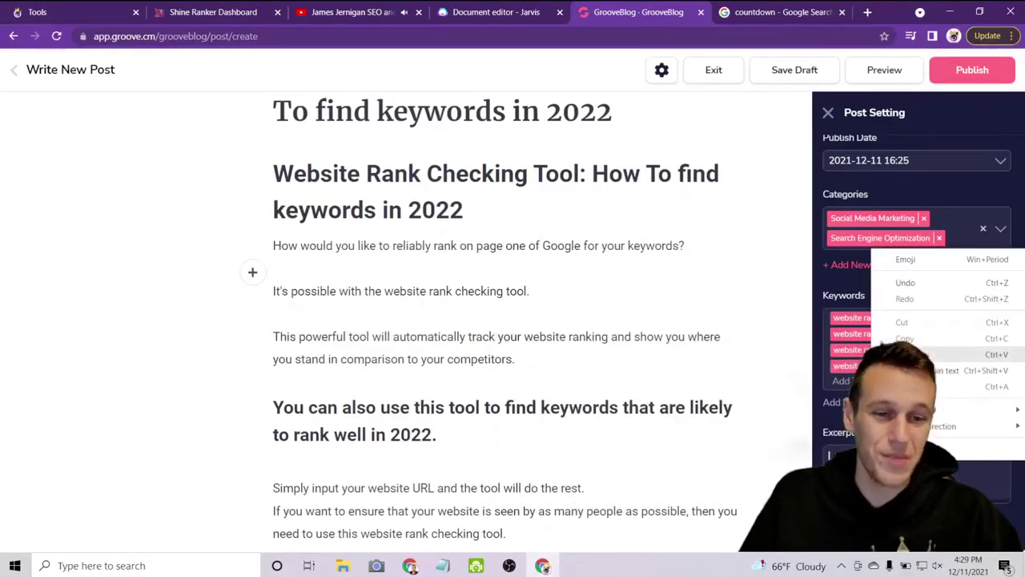
{"action": "left_click", "coordinate": [922, 354]}
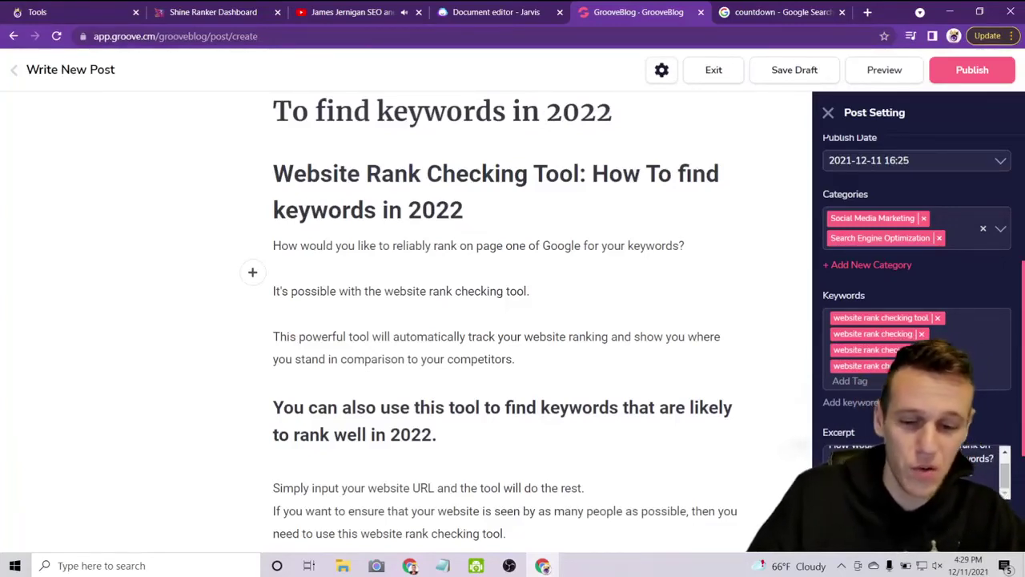
Save the post as a draft and expand its Edit Metadata section in the post settings.
{"action": "scroll", "coordinate": [913, 320], "scroll_direction": "down", "scroll_amount": 2}
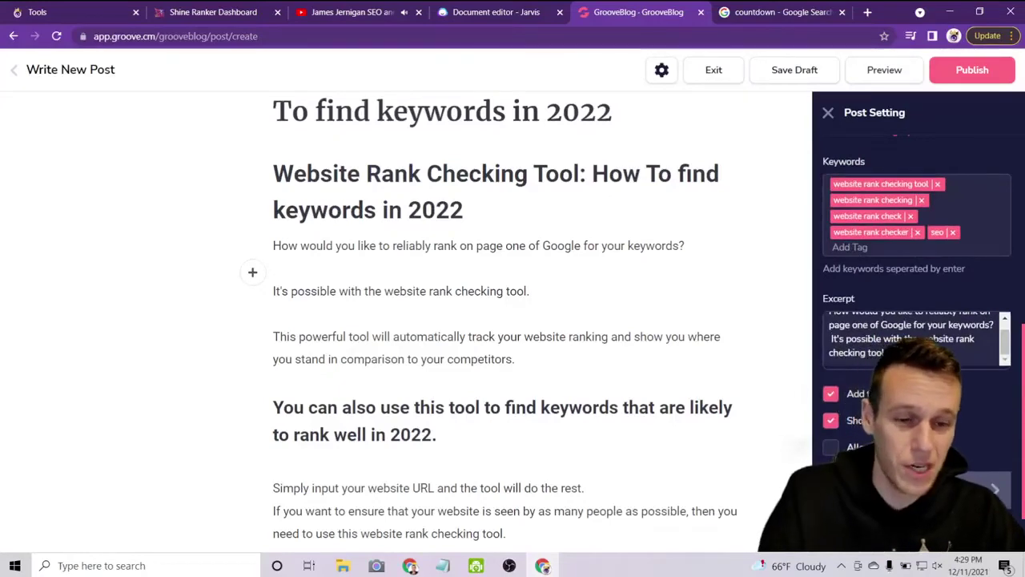
{"action": "scroll", "coordinate": [909, 307], "scroll_direction": "down", "scroll_amount": 1}
{"action": "left_click", "coordinate": [793, 70]}
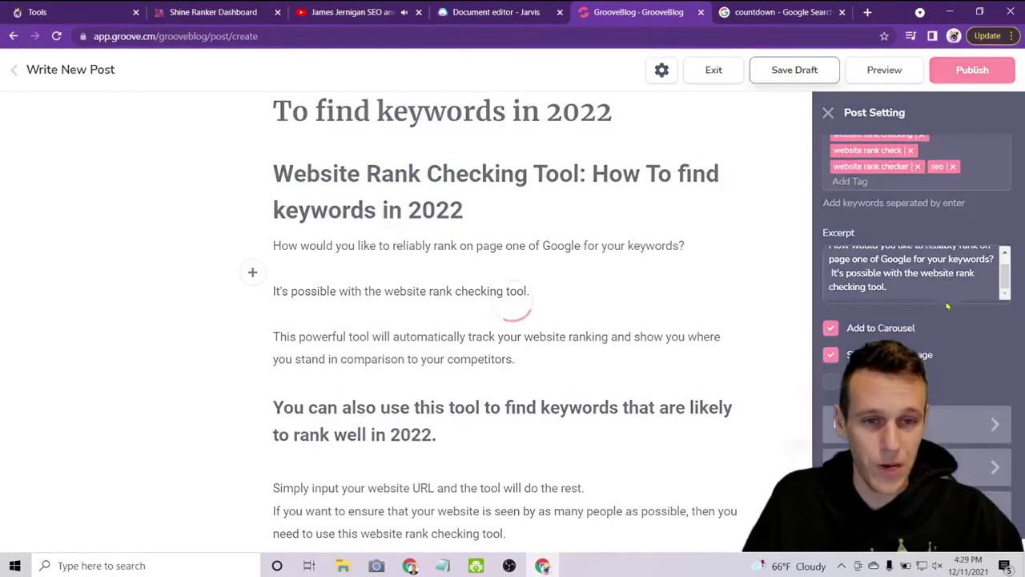
{"action": "scroll", "coordinate": [954, 422], "scroll_direction": "down", "scroll_amount": 3}
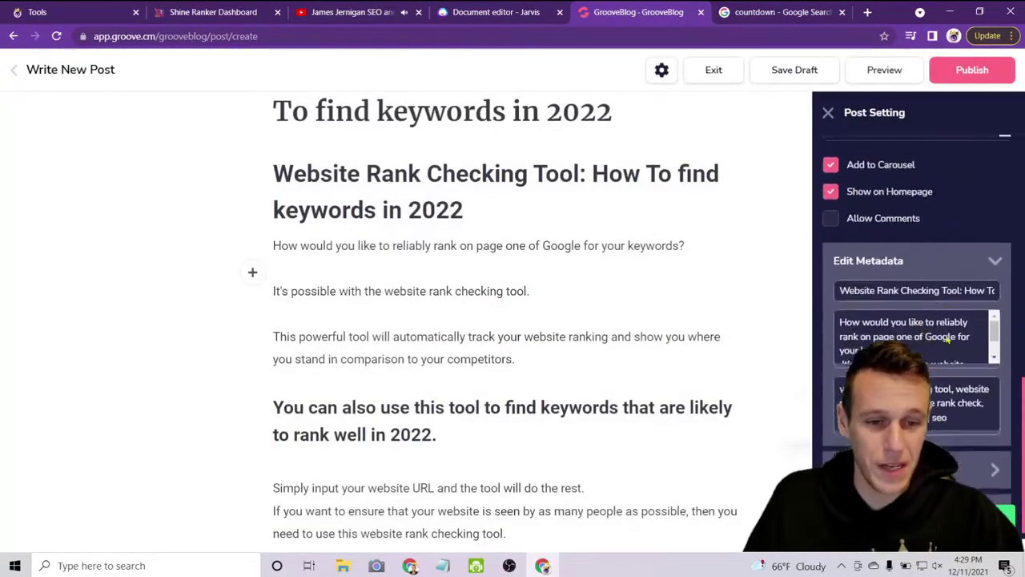
Choose the purple "FREE SEO TRAINING!" picture from the image library for the settings section following Edit Metadata.
{"action": "scroll", "coordinate": [917, 328], "scroll_direction": "down", "scroll_amount": 5}
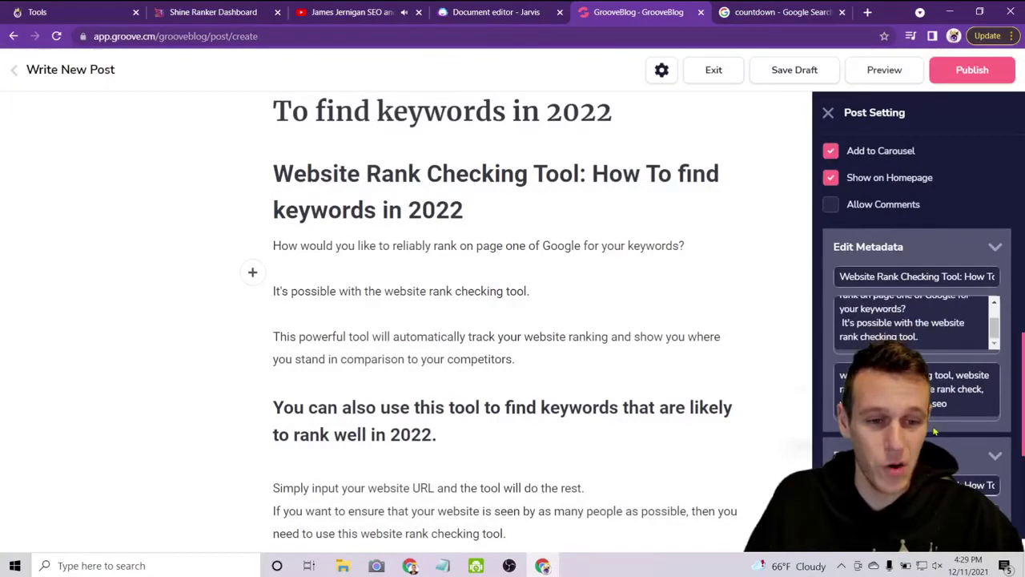
{"action": "left_click", "coordinate": [918, 408]}
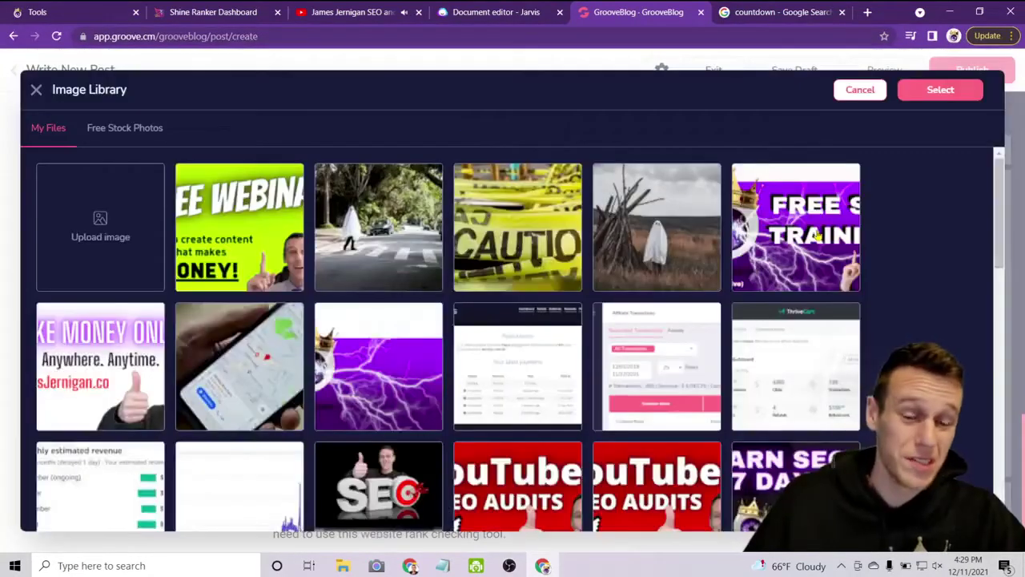
{"action": "left_click", "coordinate": [817, 235]}
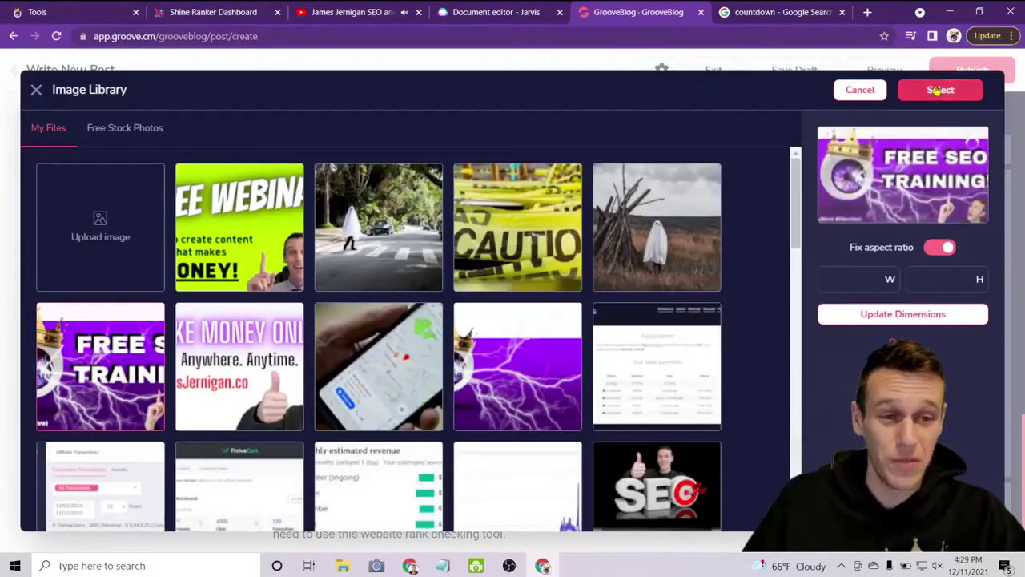
{"action": "left_click", "coordinate": [940, 89]}
Set the purple "FREE SEO TRAINING!" picture from the image library as the post's featured image.
{"action": "scroll", "coordinate": [964, 290], "scroll_direction": "up", "scroll_amount": 8}
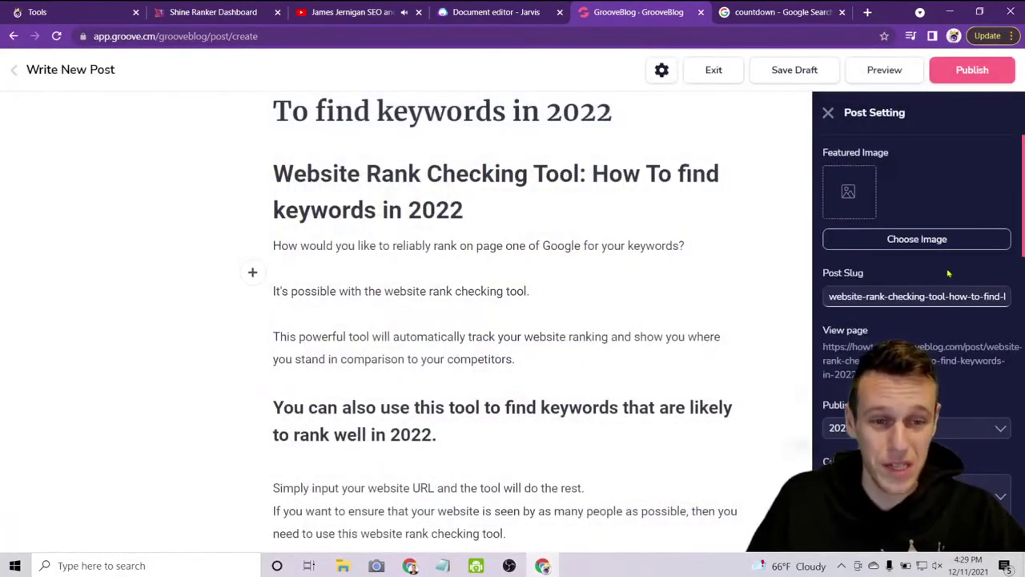
{"action": "left_click", "coordinate": [946, 243]}
{"action": "left_click", "coordinate": [783, 205]}
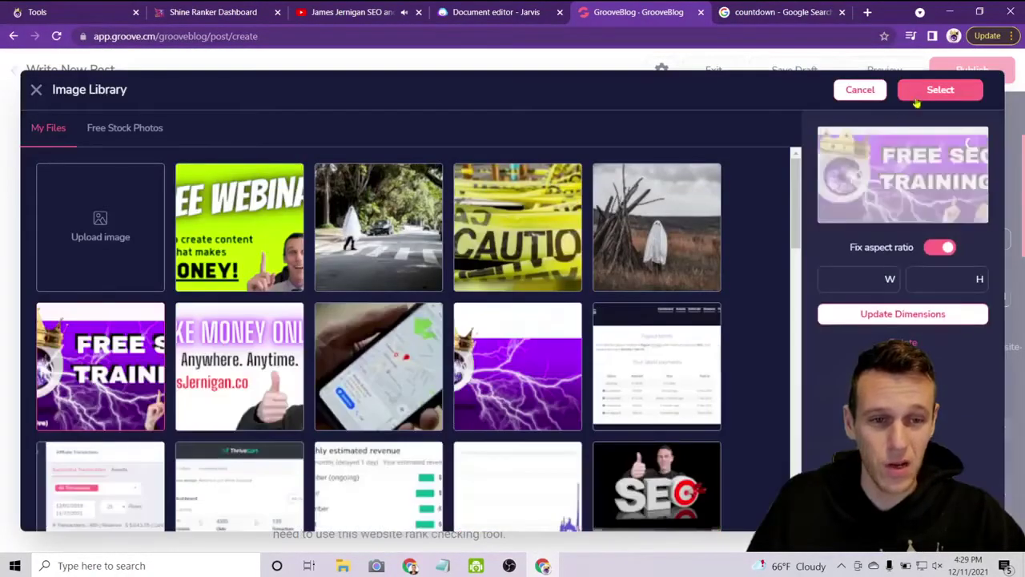
{"action": "left_click", "coordinate": [940, 89]}
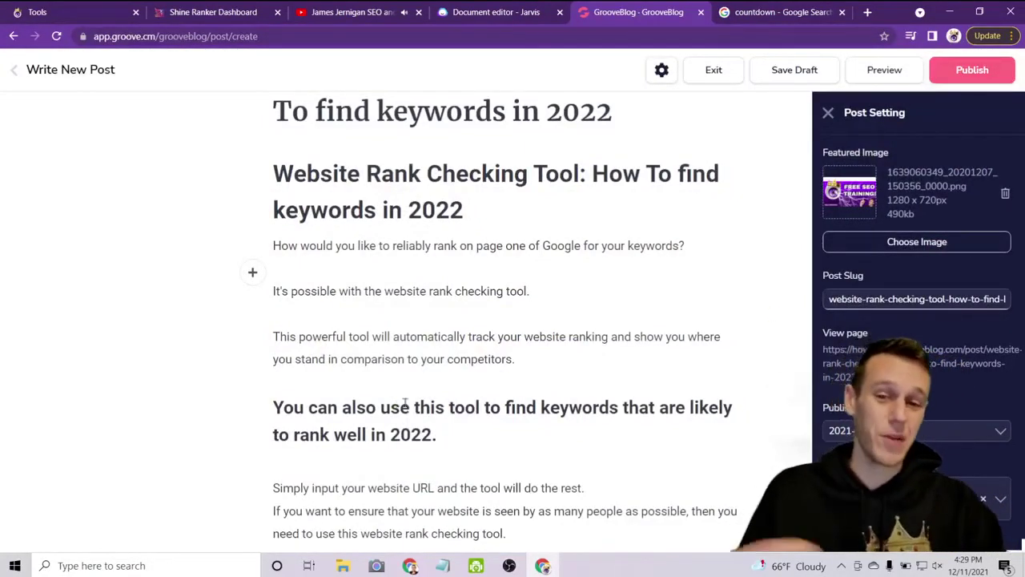
Review the finished post, its source document in Jarvis and the "Website Rank Checking" row in Shine Ranker's keyword research table.
{"action": "scroll", "coordinate": [445, 371], "scroll_direction": "down", "scroll_amount": 2}
{"action": "scroll", "coordinate": [439, 373], "scroll_direction": "down", "scroll_amount": 7}
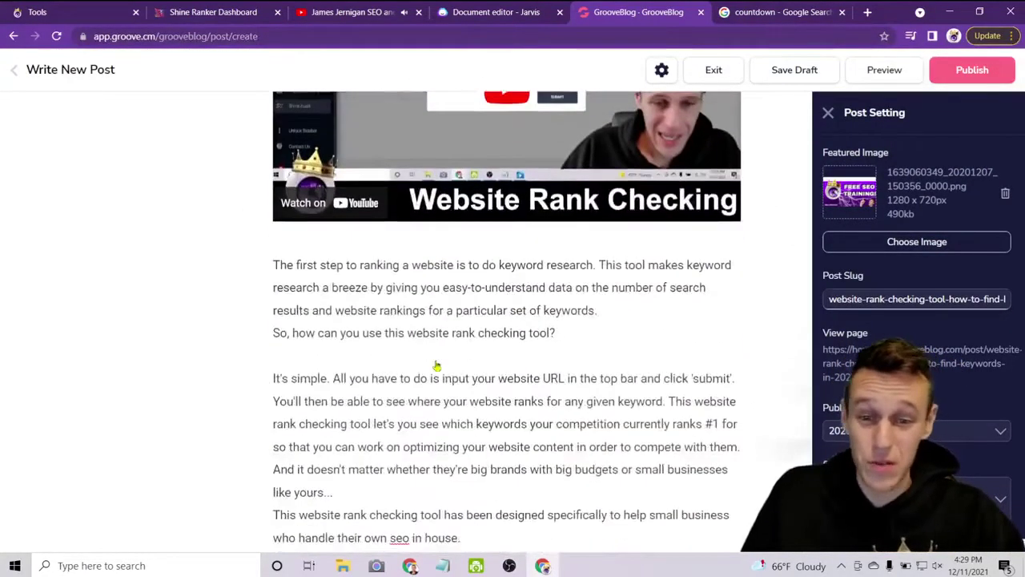
{"action": "scroll", "coordinate": [440, 345], "scroll_direction": "down", "scroll_amount": 3}
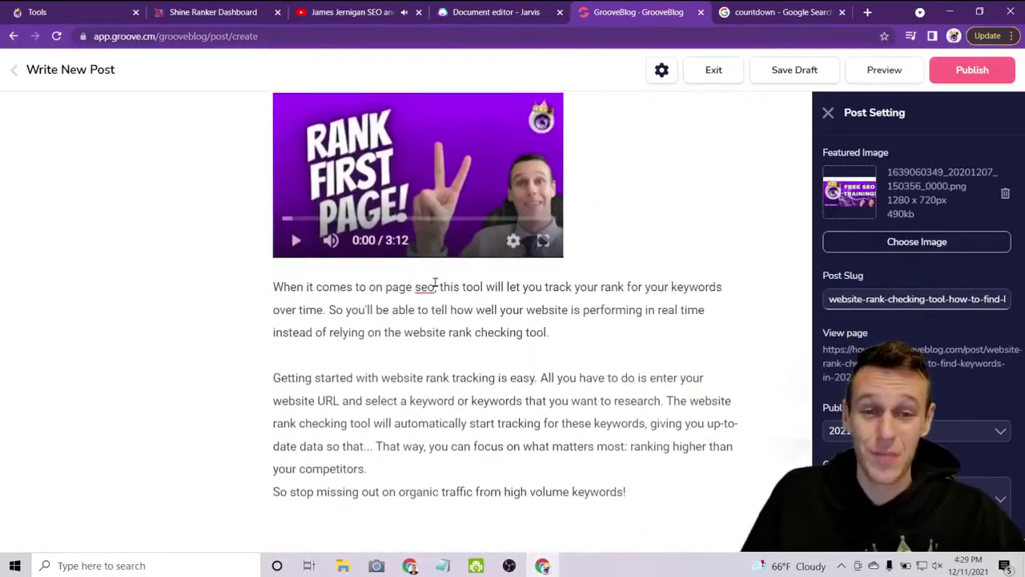
{"action": "left_click", "coordinate": [496, 12]}
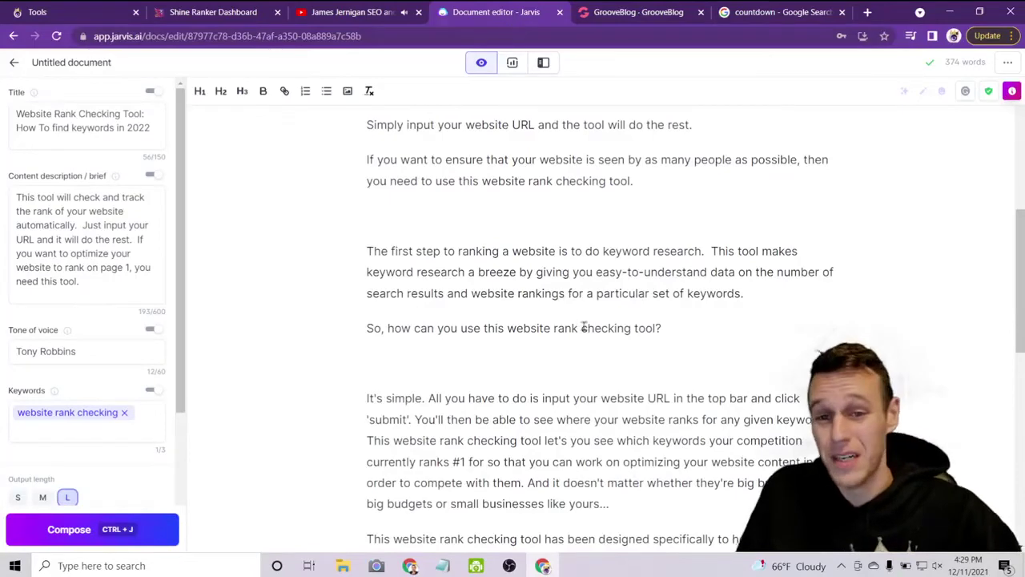
{"action": "left_click", "coordinate": [215, 16]}
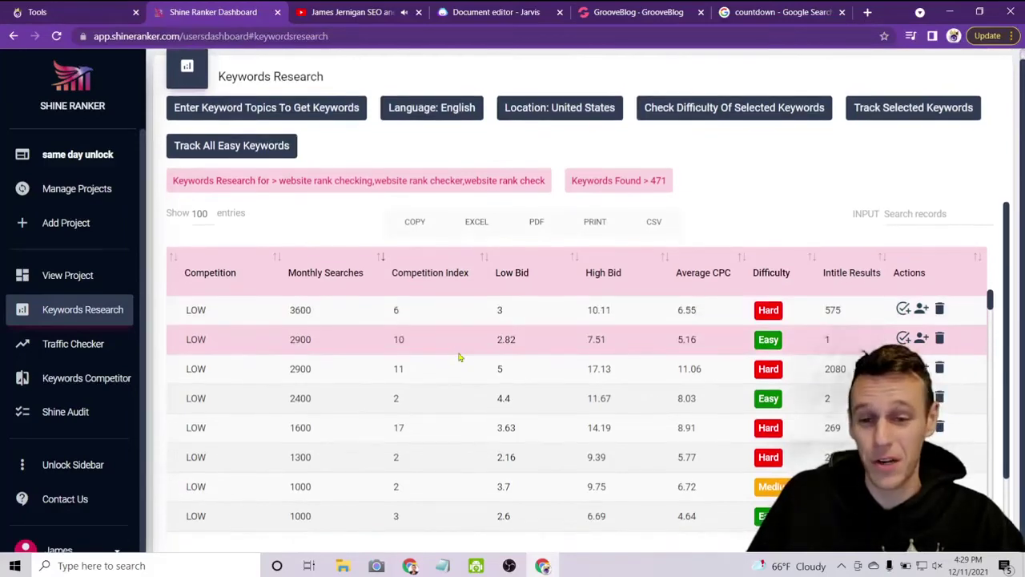
{"action": "scroll", "coordinate": [462, 353], "scroll_direction": "up", "scroll_amount": 1}
{"action": "scroll", "coordinate": [463, 353], "scroll_direction": "left", "scroll_amount": 4}
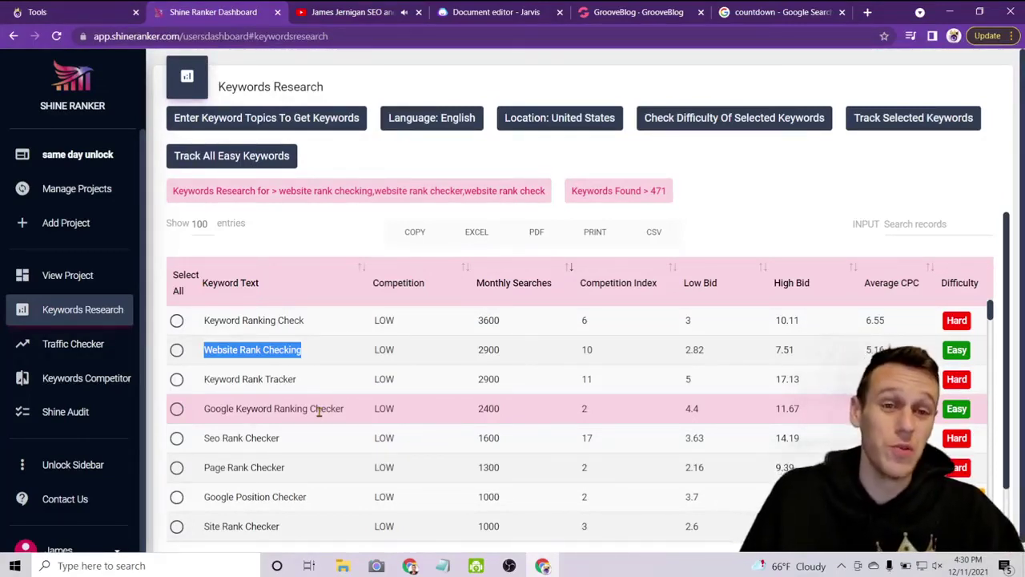
Return to the GrooveBlog post and examine its post slug, article text and embedded YouTube video.
{"action": "left_click", "coordinate": [661, 12]}
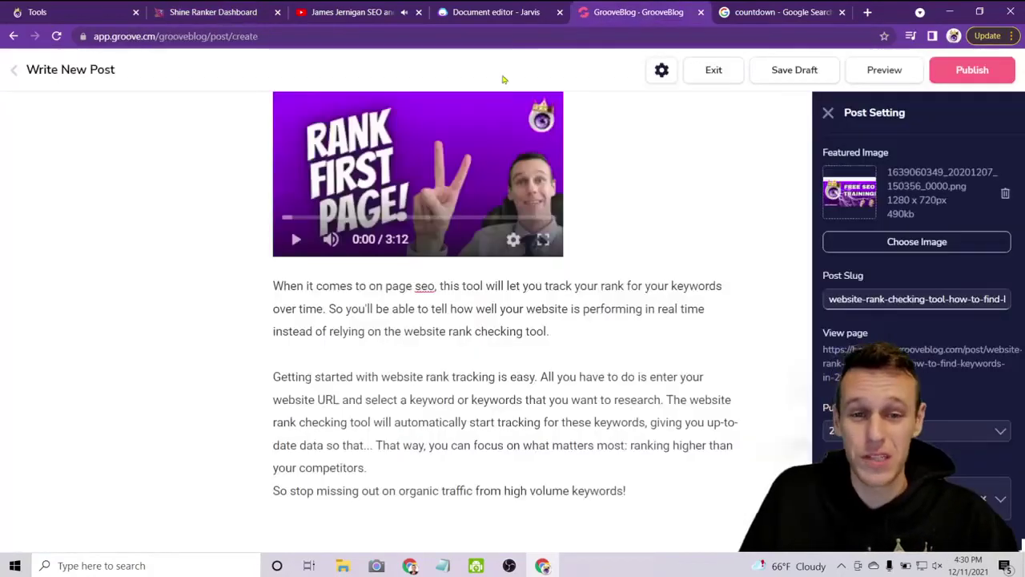
{"action": "scroll", "coordinate": [406, 305], "scroll_direction": "up", "scroll_amount": 5}
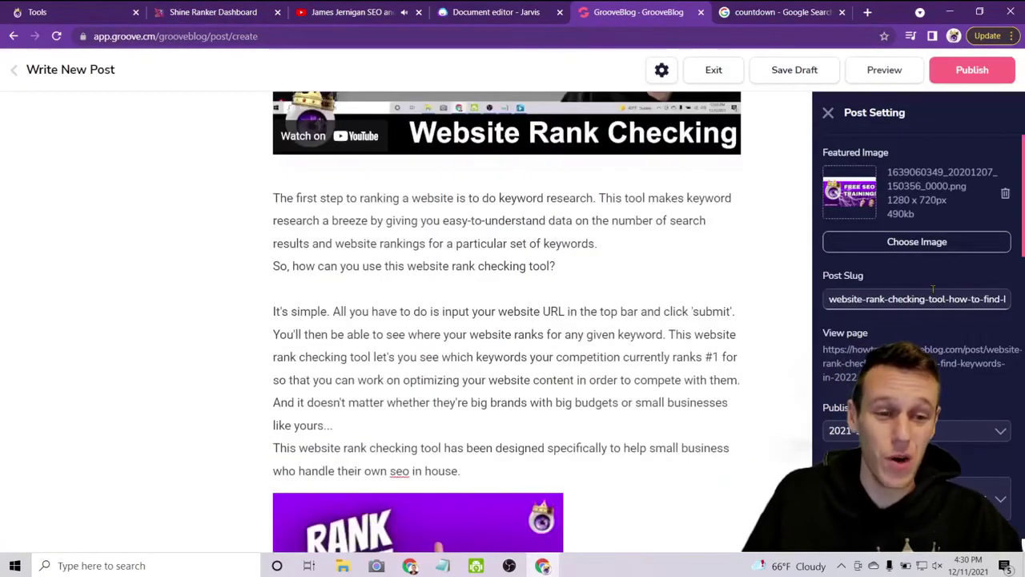
{"action": "key", "text": "ctrl+a"}
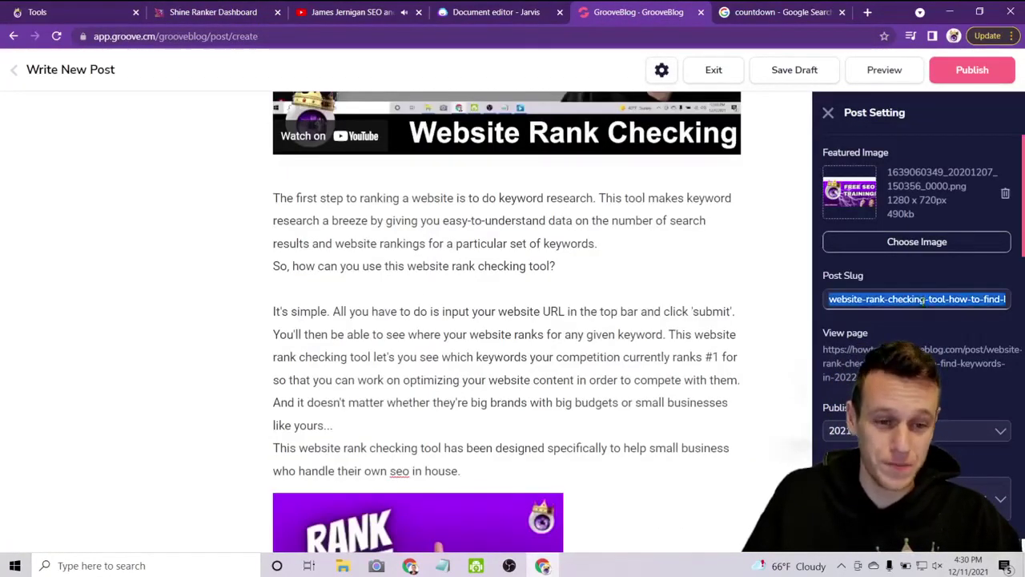
{"action": "left_click", "coordinate": [726, 277]}
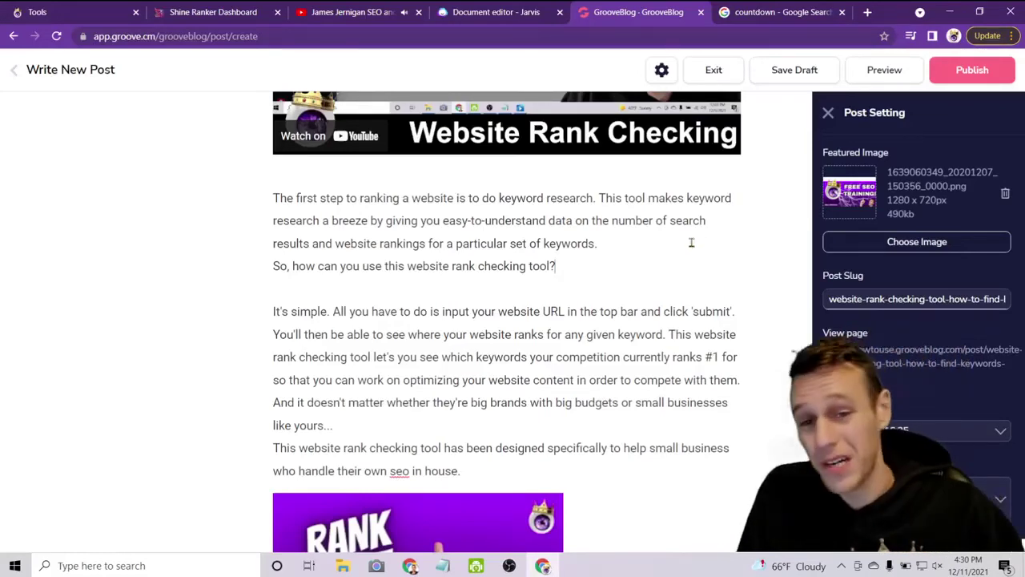
{"action": "scroll", "coordinate": [676, 316], "scroll_direction": "up", "scroll_amount": 3}
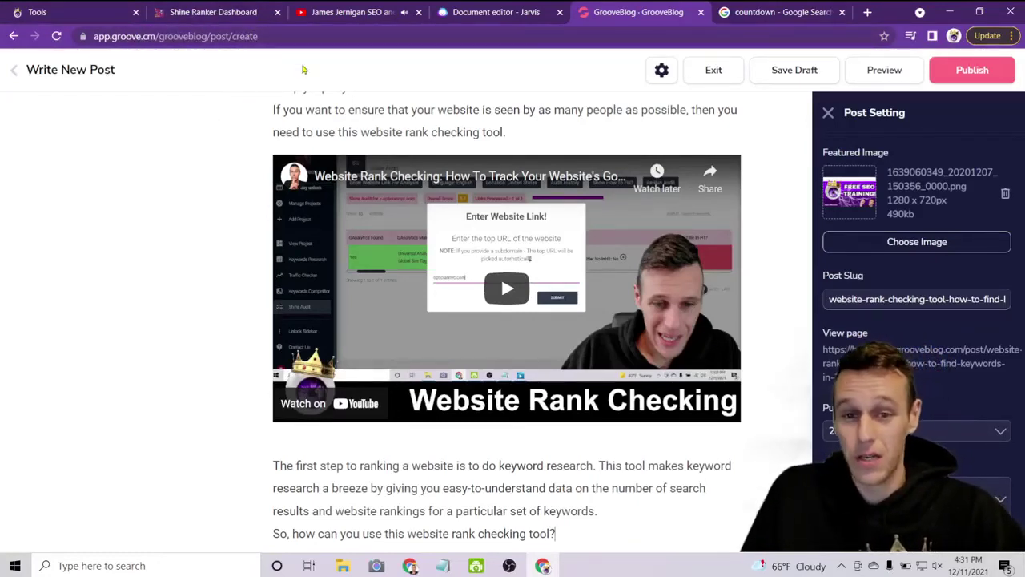
Switch to Shine Ranker and look through the keyword research results, comparing monthly searches and difficulty ratings.
{"action": "left_click", "coordinate": [202, 12]}
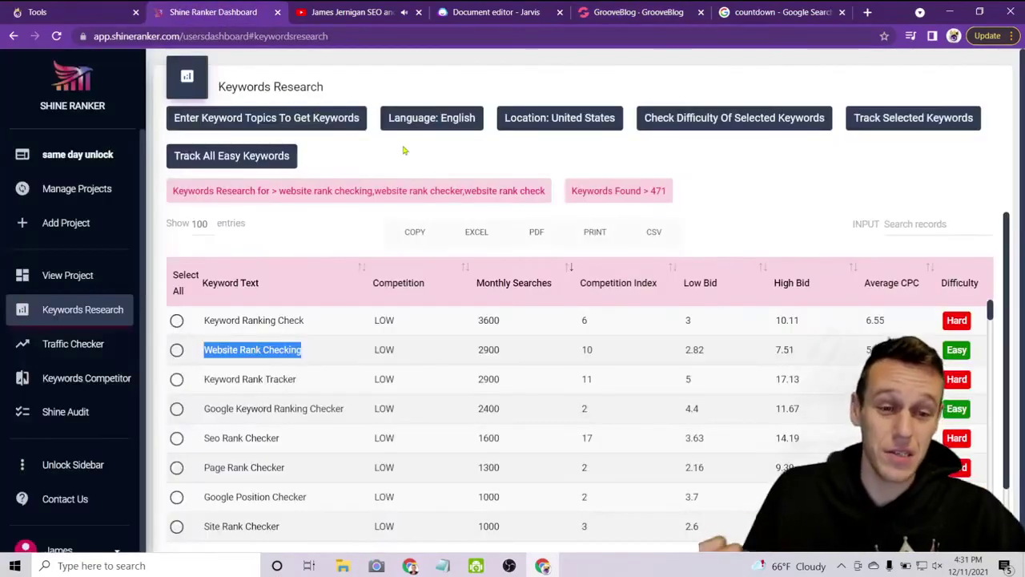
{"action": "scroll", "coordinate": [452, 226], "scroll_direction": "down", "scroll_amount": 1}
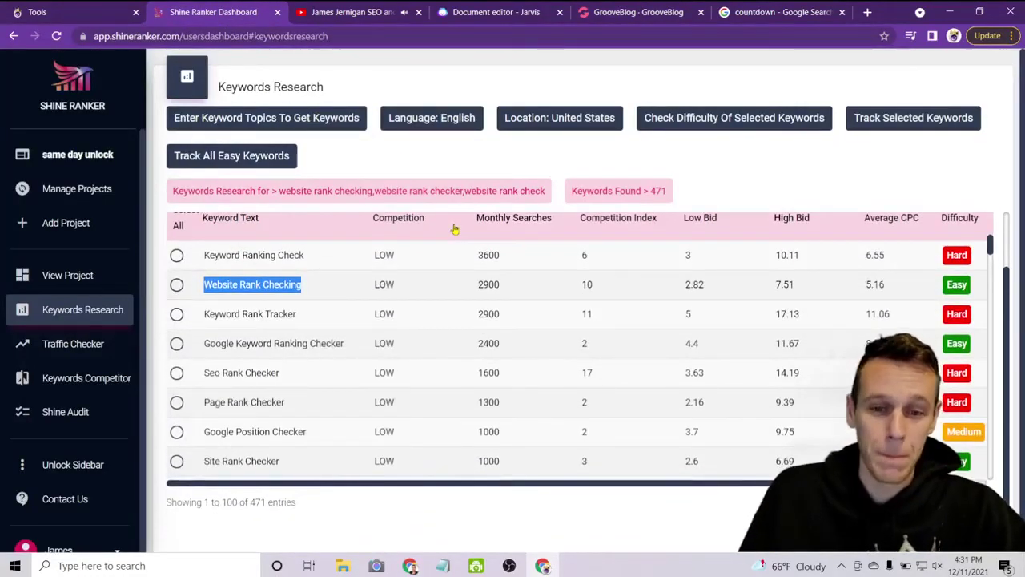
{"action": "scroll", "coordinate": [461, 328], "scroll_direction": "down", "scroll_amount": 2}
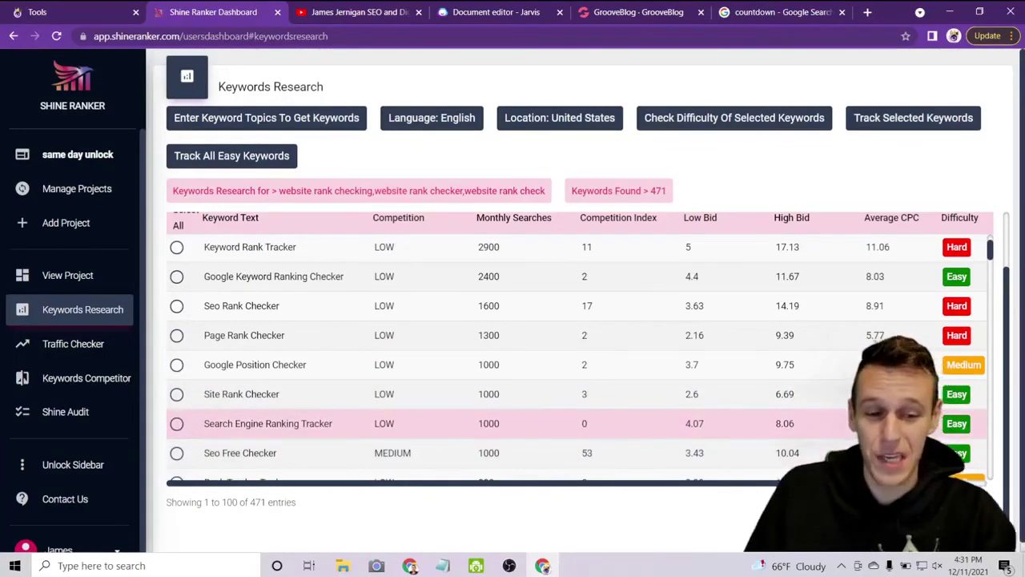
{"action": "scroll", "coordinate": [933, 424], "scroll_direction": "right", "scroll_amount": 5}
{"action": "scroll", "coordinate": [933, 425], "scroll_direction": "left", "scroll_amount": 5}
{"action": "scroll", "coordinate": [934, 424], "scroll_direction": "up", "scroll_amount": 1}
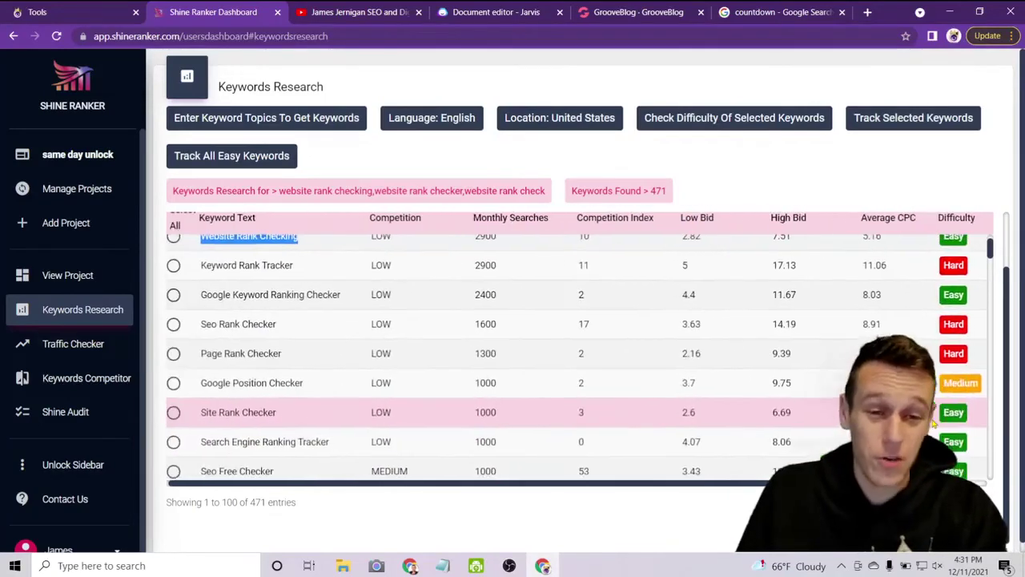
{"action": "scroll", "coordinate": [933, 425], "scroll_direction": "down", "scroll_amount": 15}
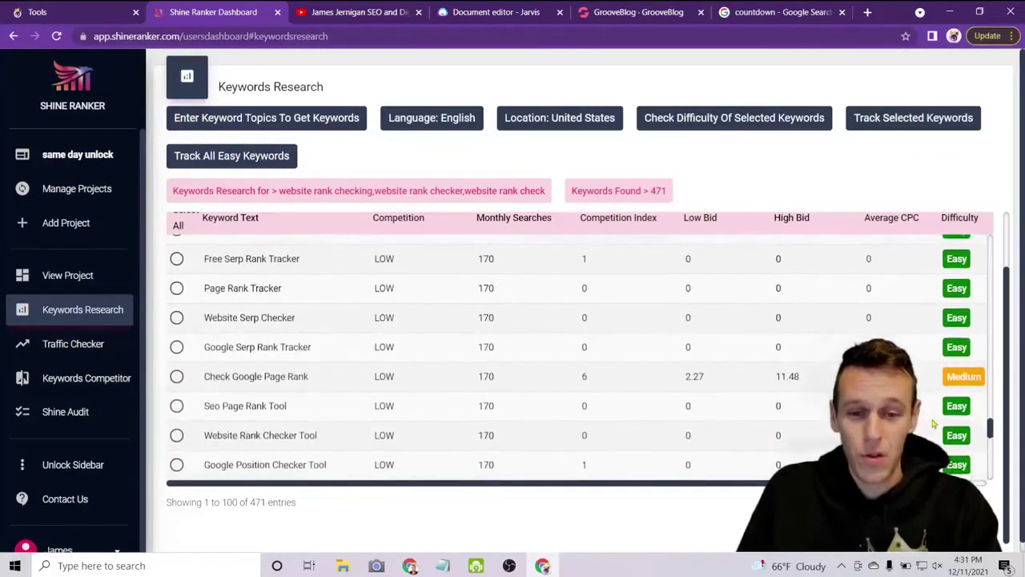
{"action": "scroll", "coordinate": [933, 425], "scroll_direction": "down", "scroll_amount": 6}
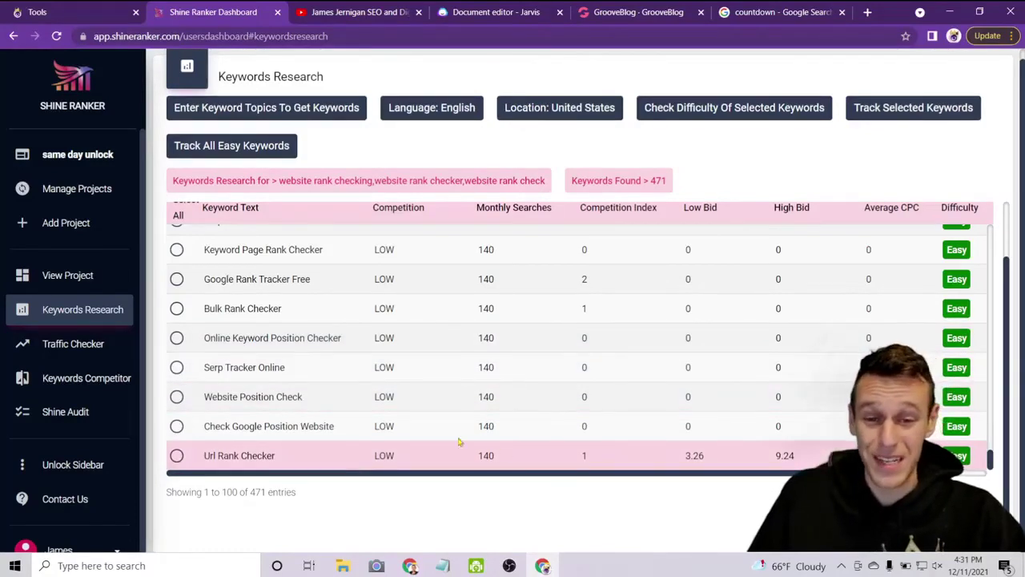
{"action": "scroll", "coordinate": [501, 455], "scroll_direction": "up", "scroll_amount": 20}
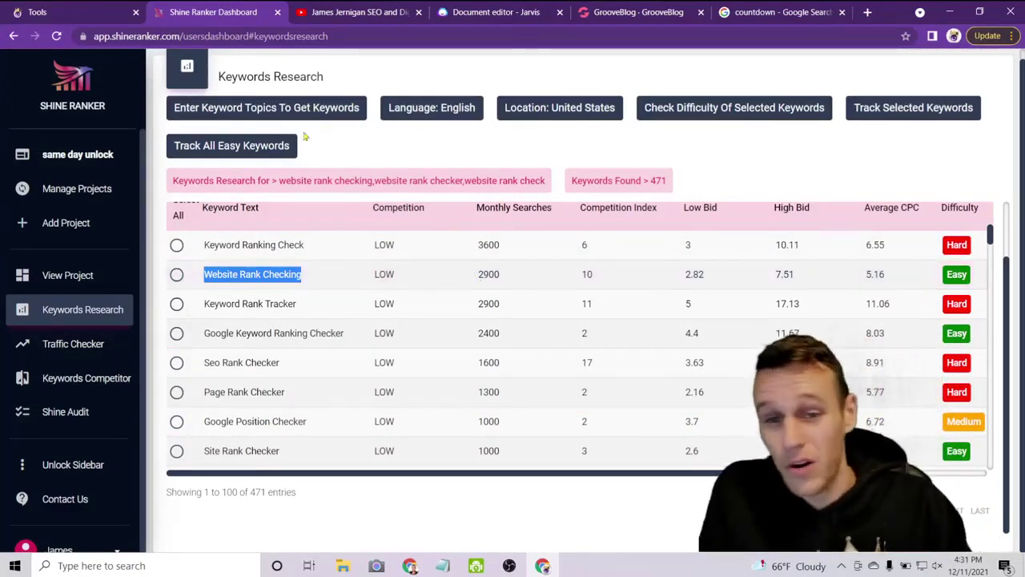
Switch to the how2rank.com/links page and view its address and list of resources.
{"action": "left_click", "coordinate": [47, 15]}
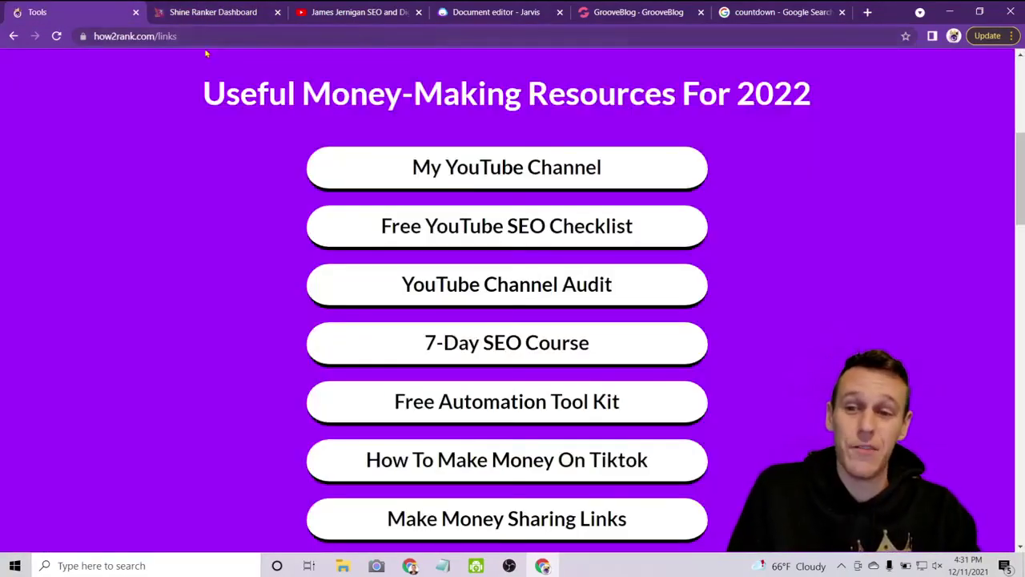
{"action": "left_click", "coordinate": [354, 36]}
{"action": "left_click", "coordinate": [138, 122]}
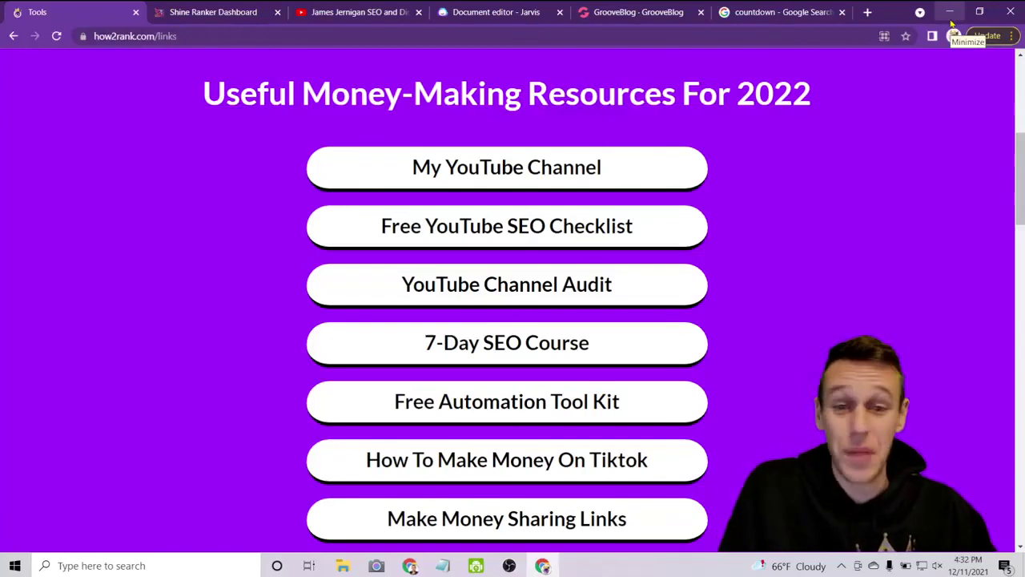
{"action": "left_click", "coordinate": [172, 6]}
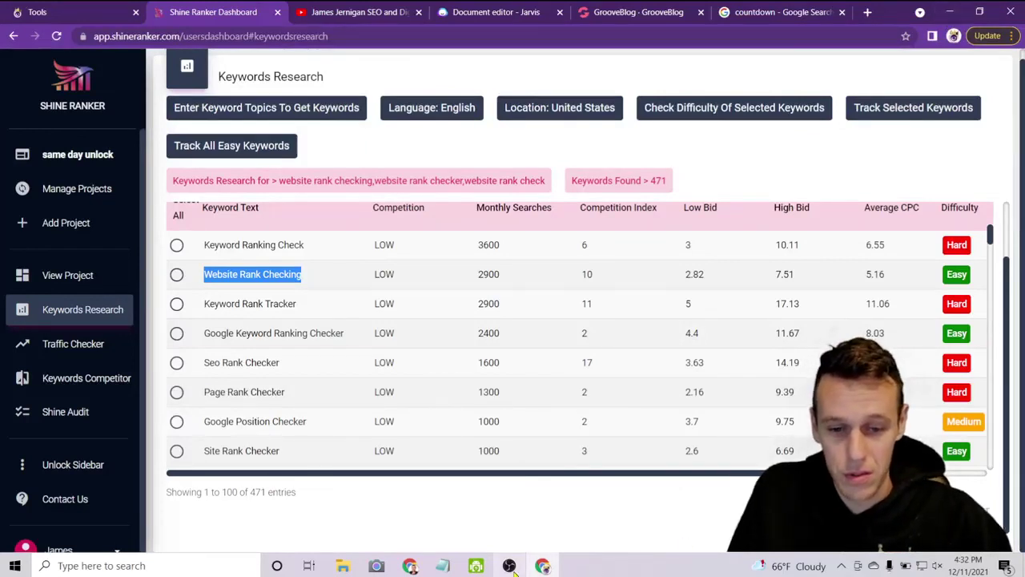
{"action": "mouse_move", "coordinate": [513, 567]}
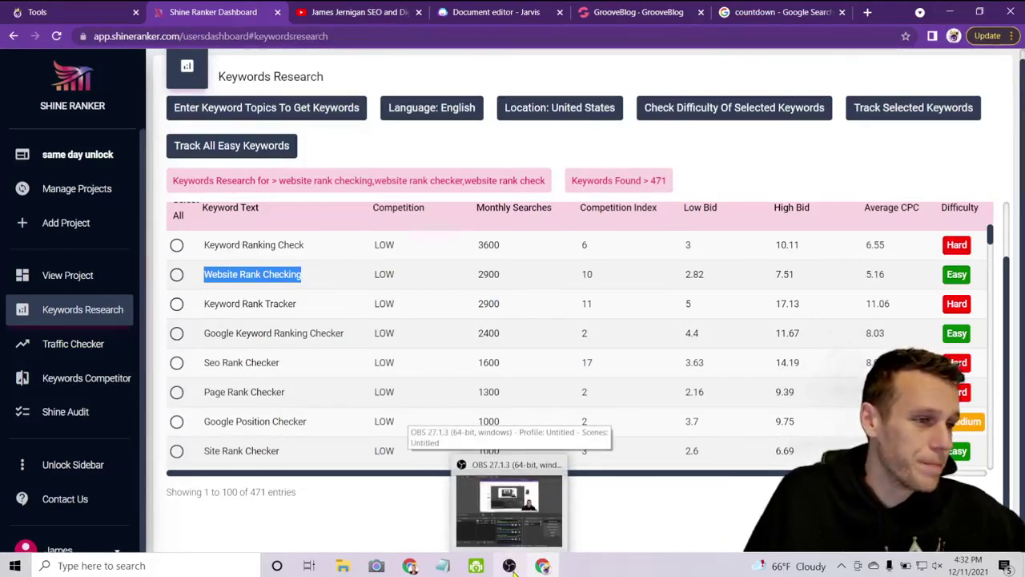